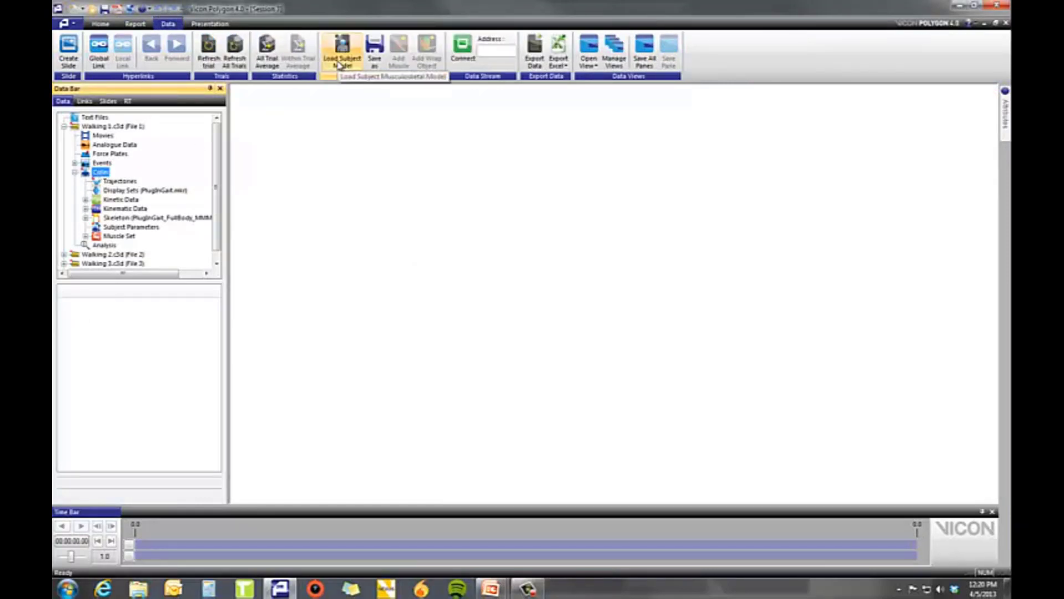
Step: Load PlugInGait_FullBody_MMM_COM.vst from Vicon's Polygon4 Musculoskeletal Models folder as the subject model, replacing the existing skeleton and muscle set
click(340, 64)
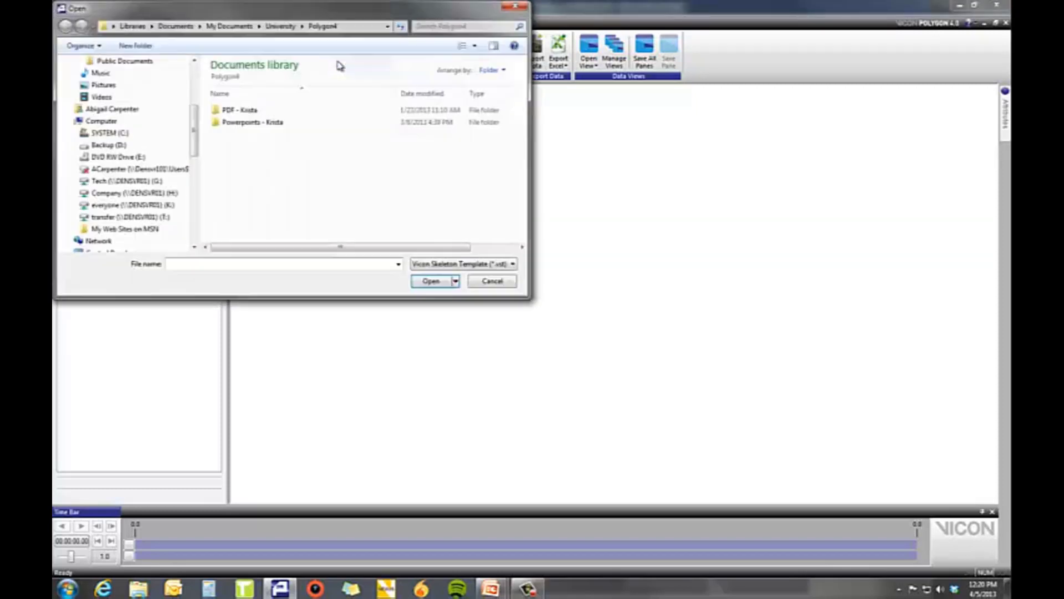
drag(333, 12, 471, 109)
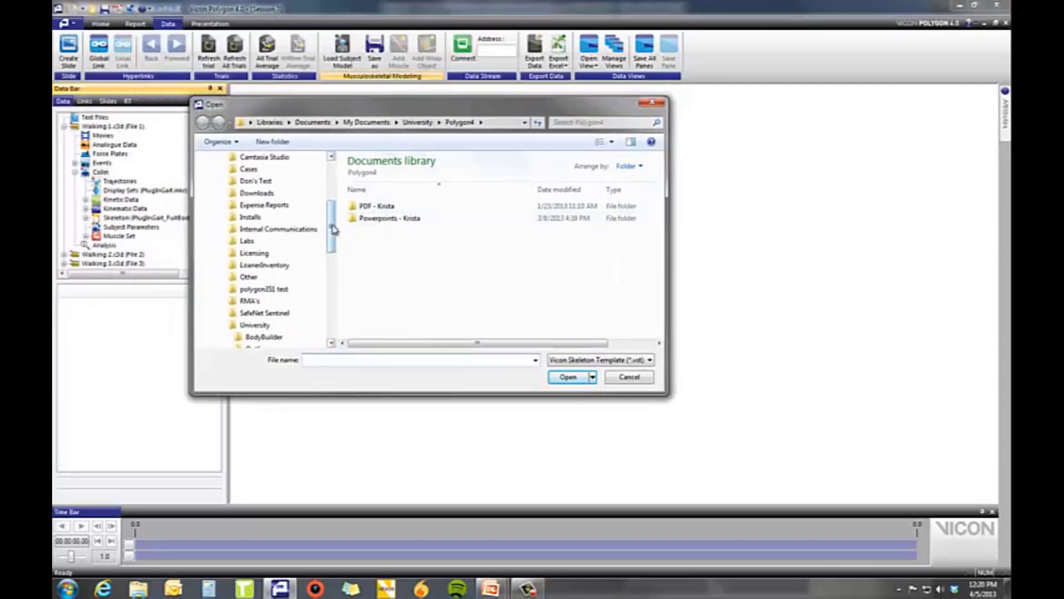
scroll(333, 229, up, 2)
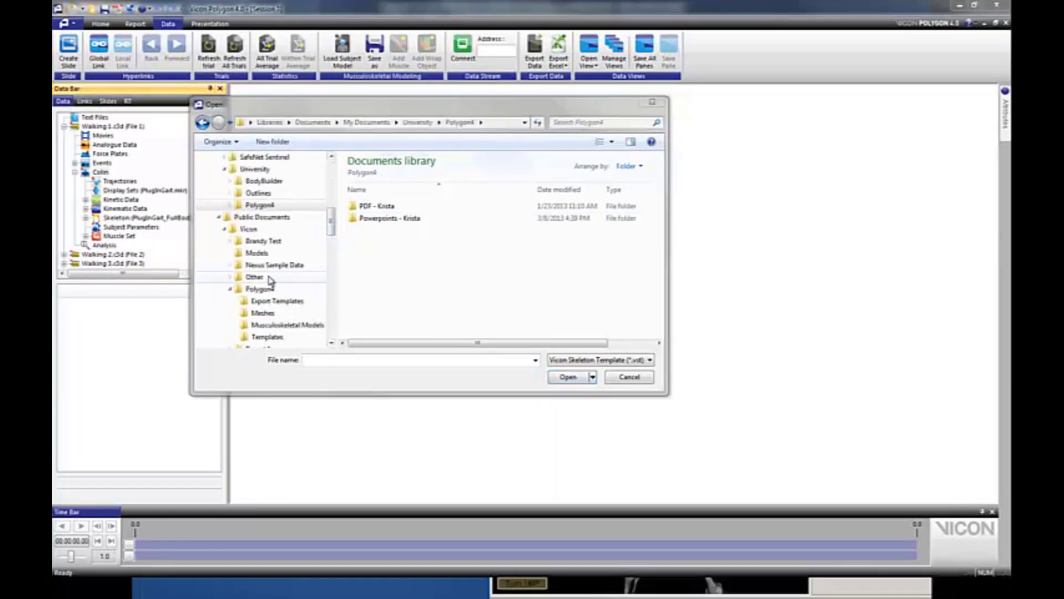
click(248, 229)
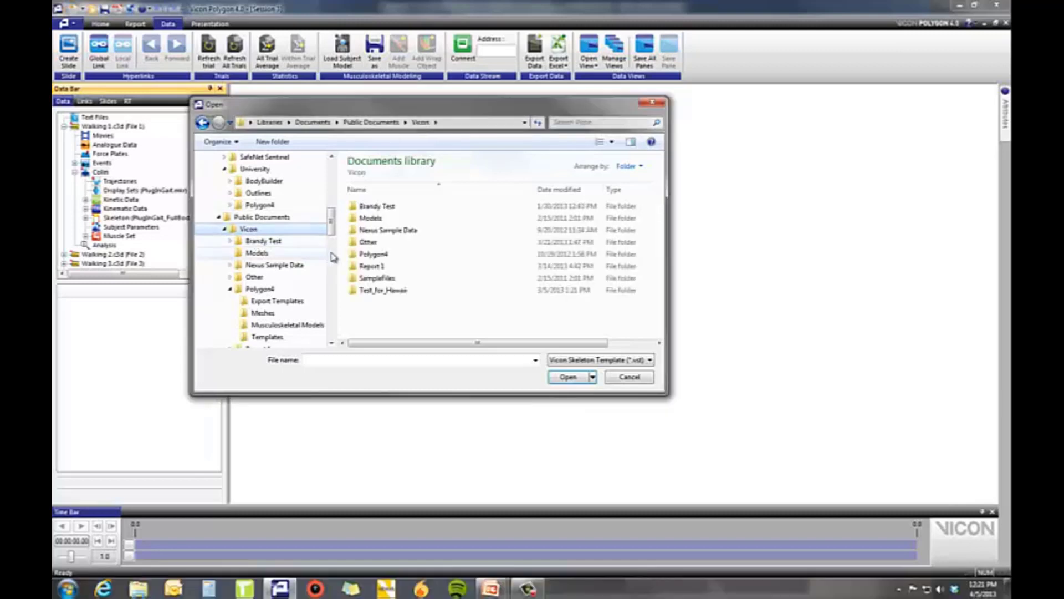
double_click(376, 254)
double_click(388, 230)
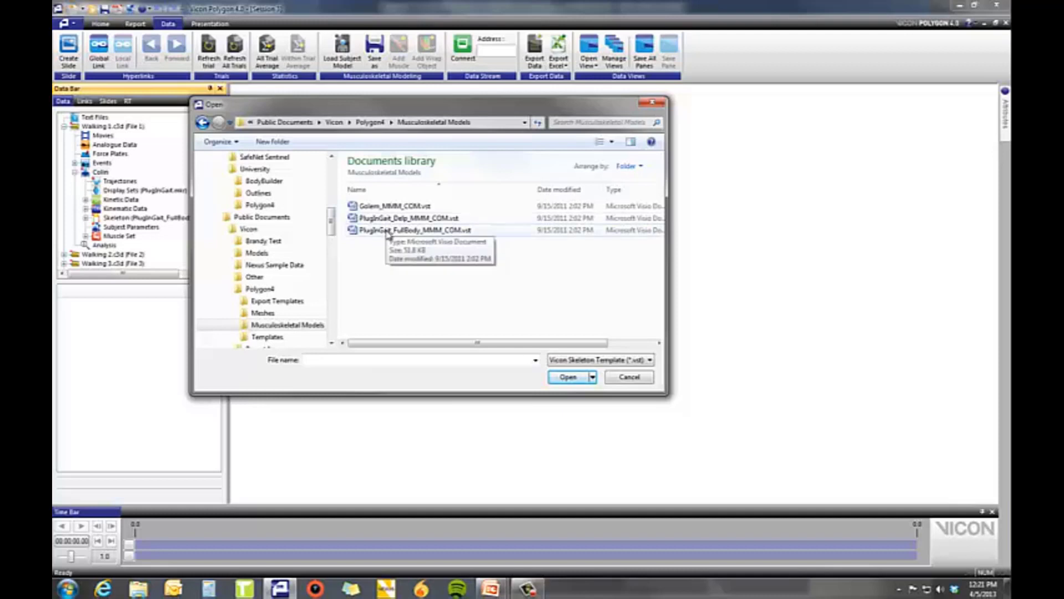
click(387, 230)
click(568, 377)
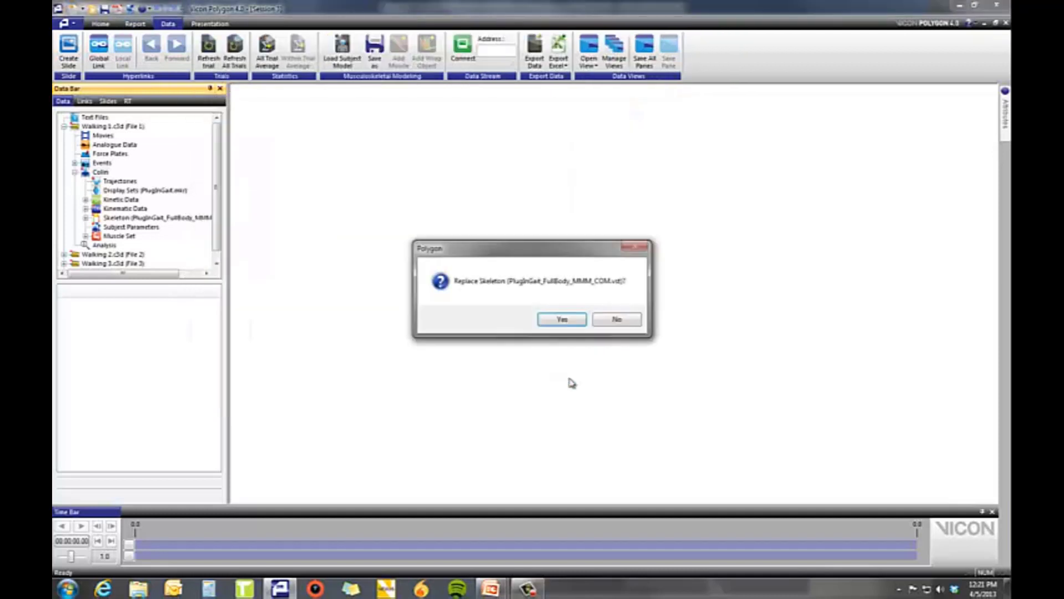
click(563, 320)
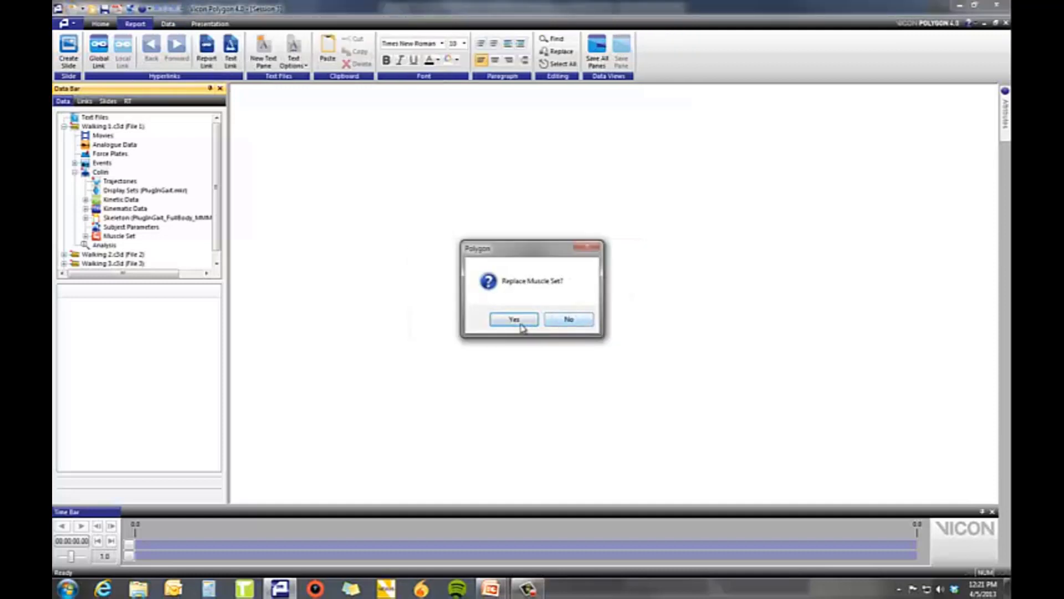
click(521, 326)
click(520, 325)
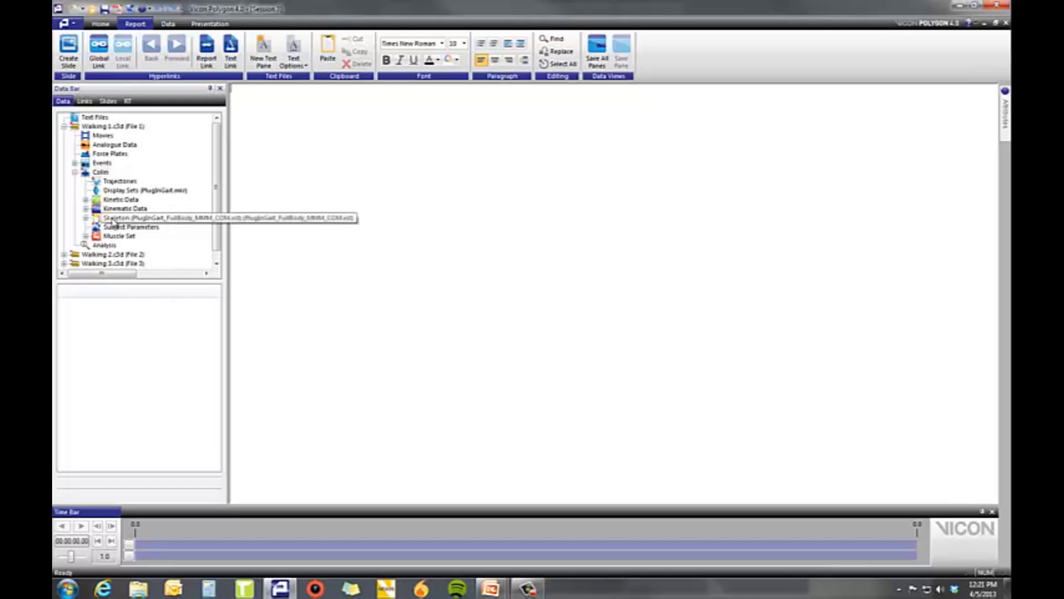
Step: Show the skeleton's Display Set for Walking 1.c3d in a 3D workspace and widen that view pane
click(113, 221)
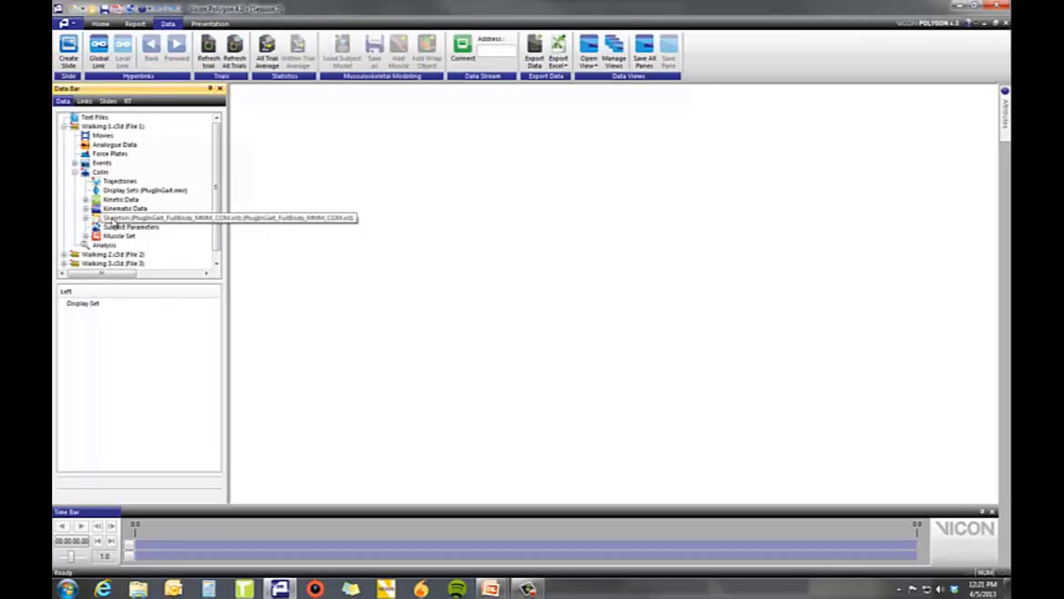
double_click(86, 305)
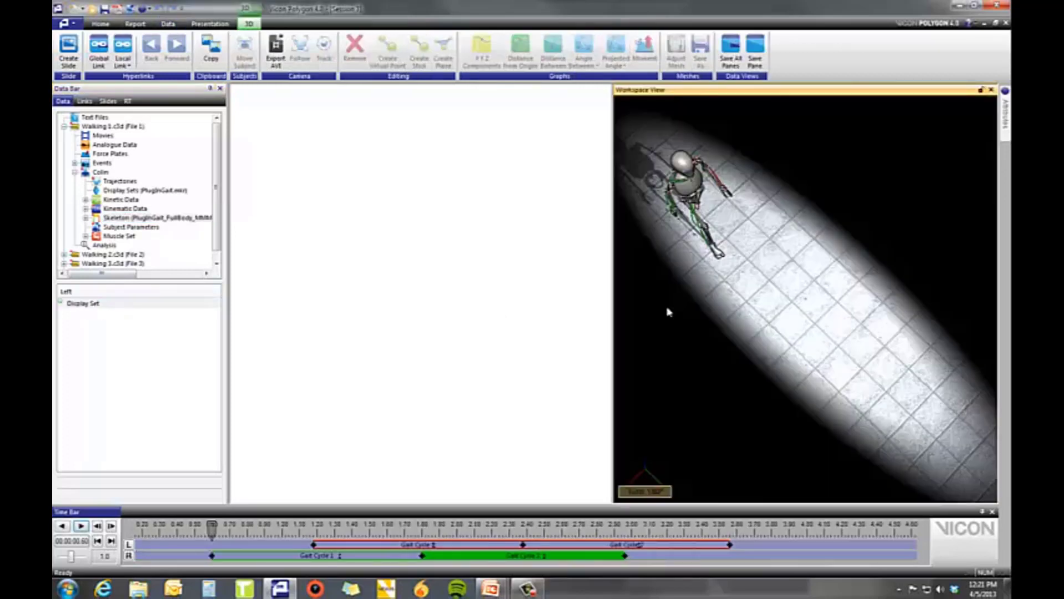
drag(612, 312, 440, 311)
Step: Hide the markers and the sticks in the 3D workspace, leaving the skeleton segments displayed
drag(678, 195, 681, 107)
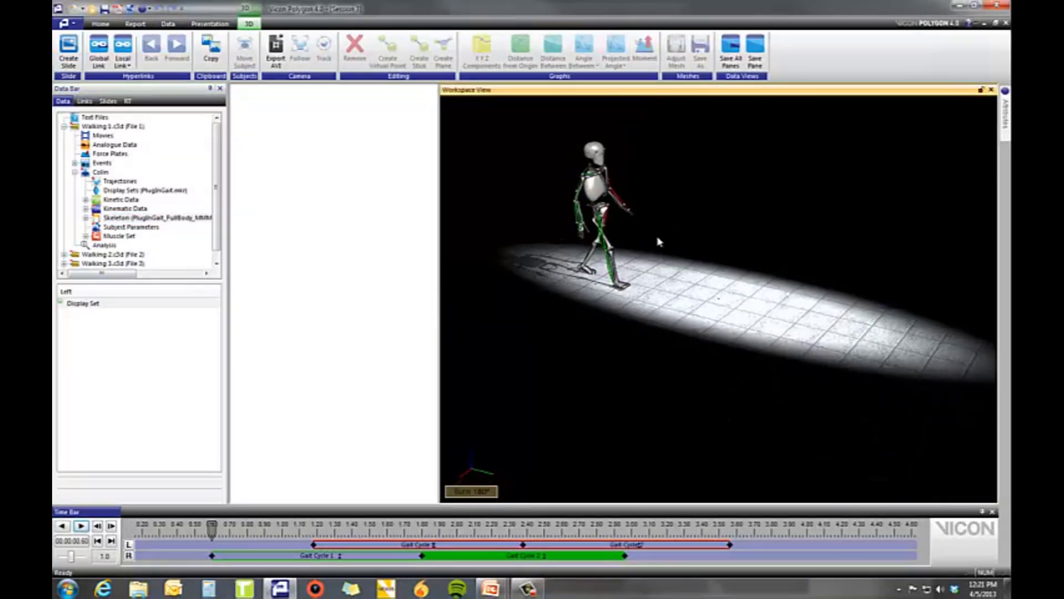
middle_drag(655, 250, 657, 308)
right_click(656, 303)
right_drag(609, 322, 605, 241)
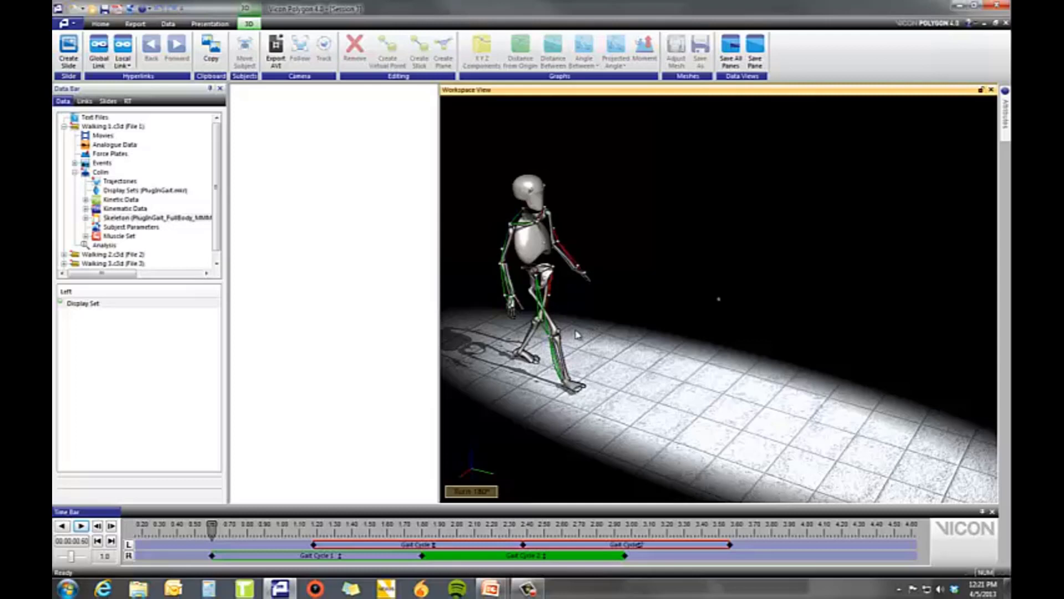
right_click(593, 308)
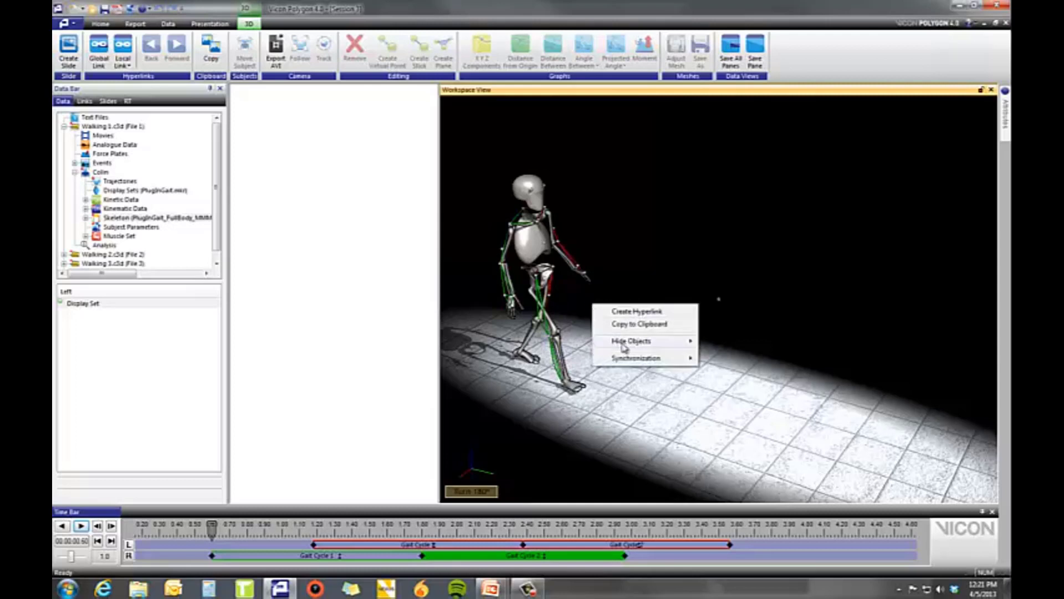
mouse_move(638, 345)
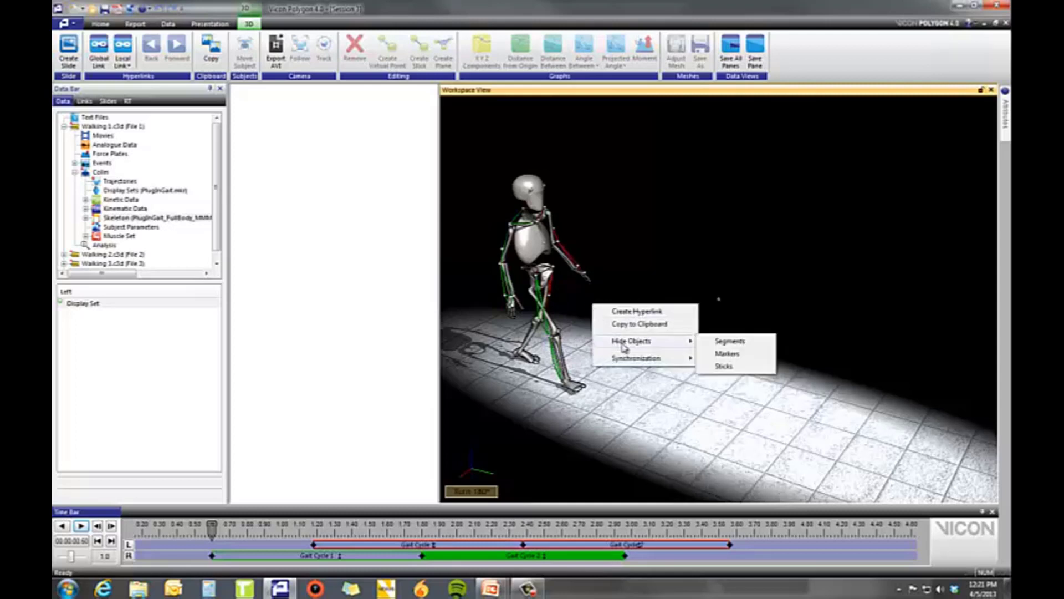
click(729, 354)
right_click(649, 306)
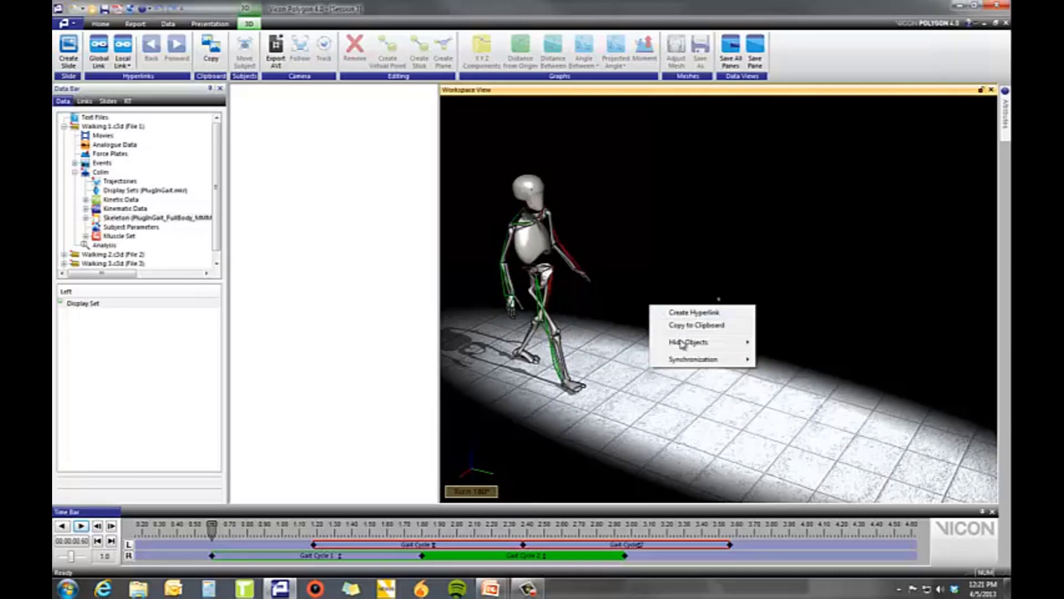
mouse_move(712, 347)
click(779, 368)
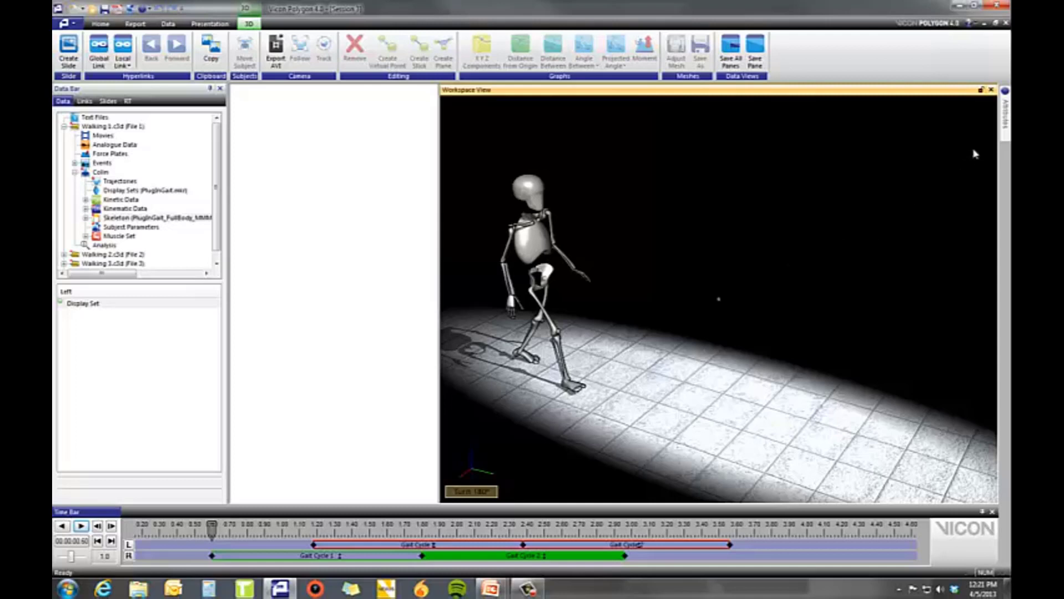
Step: Select the skeleton's thorax and examine its workspace, display set and segment attributes
click(1005, 125)
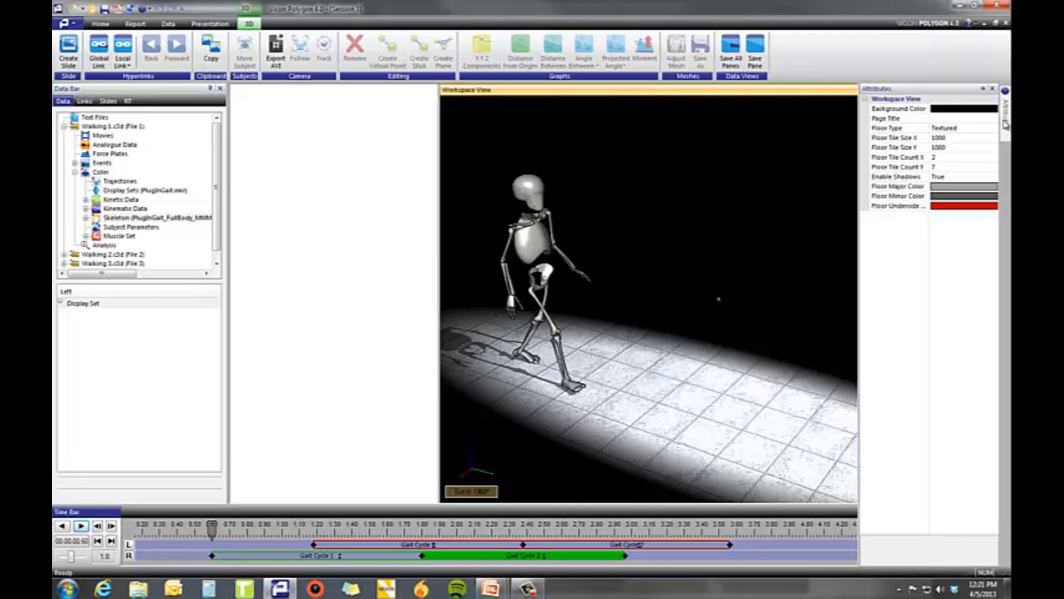
click(536, 259)
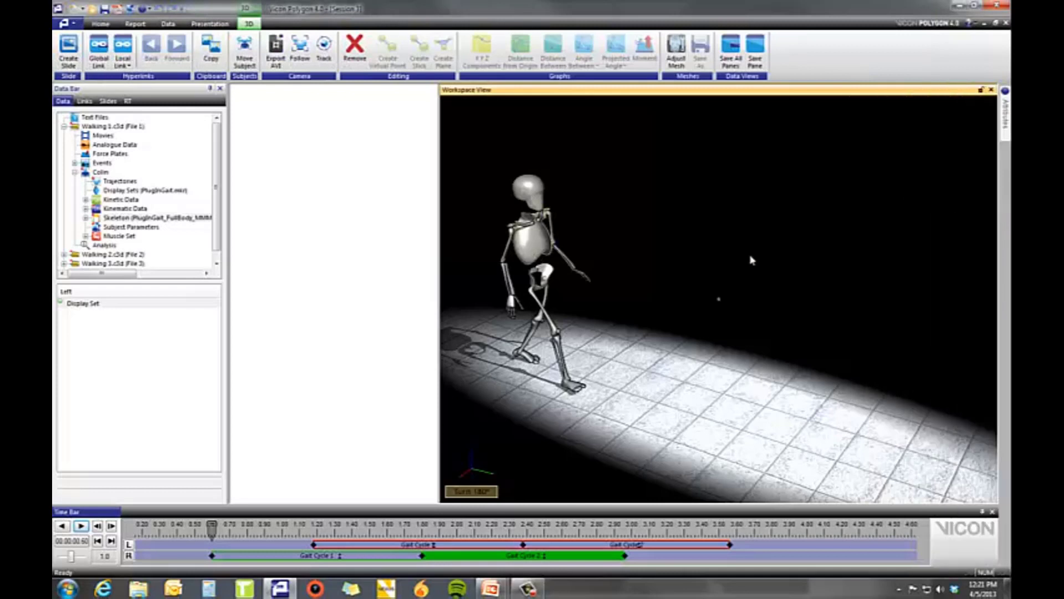
click(1006, 124)
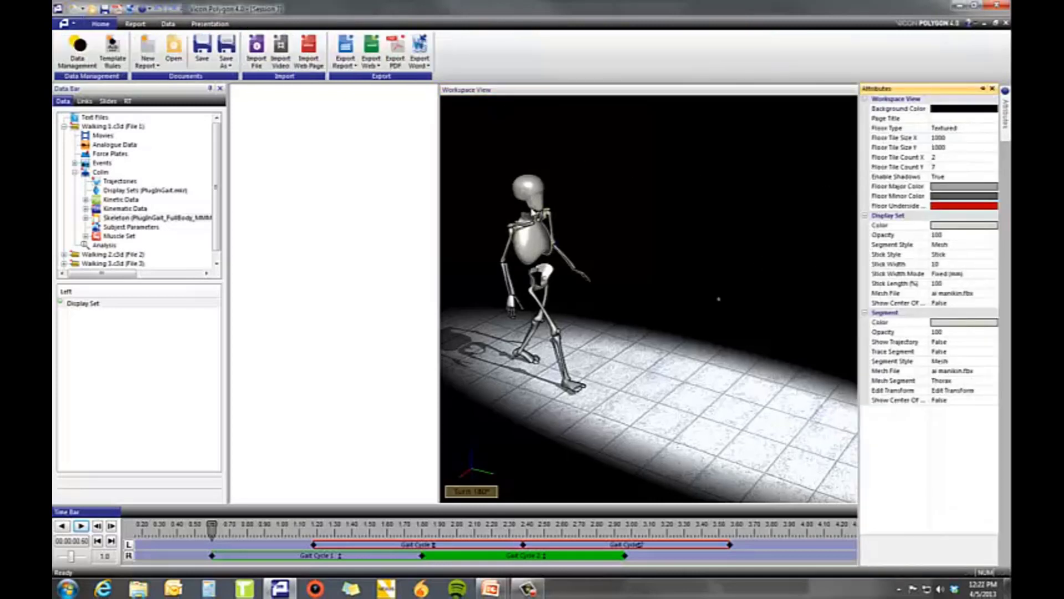
Step: Start adjusting the thorax mesh and shift it slightly along its red and green axes
click(524, 253)
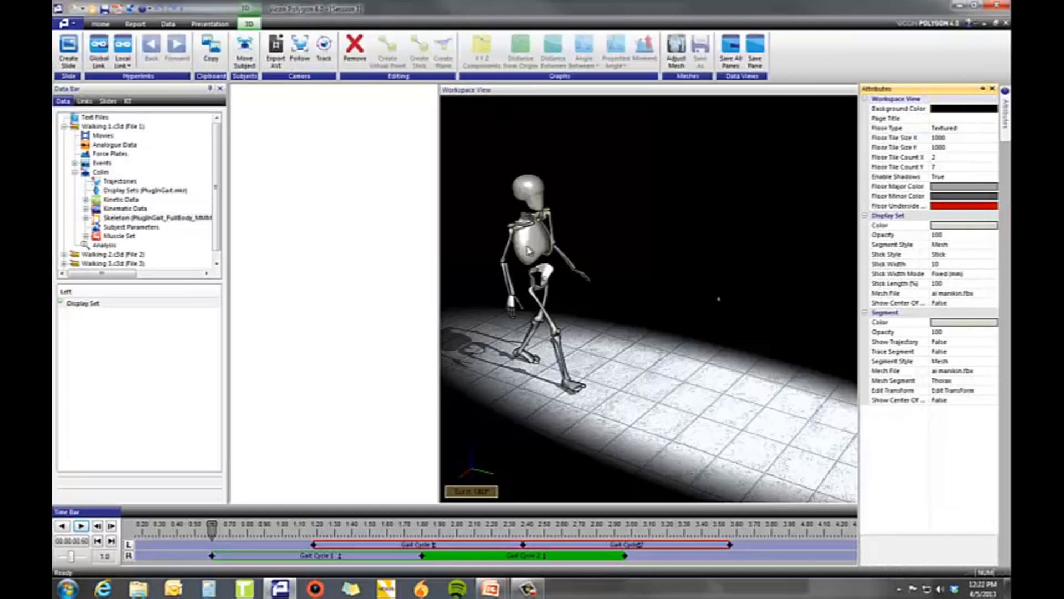
click(676, 62)
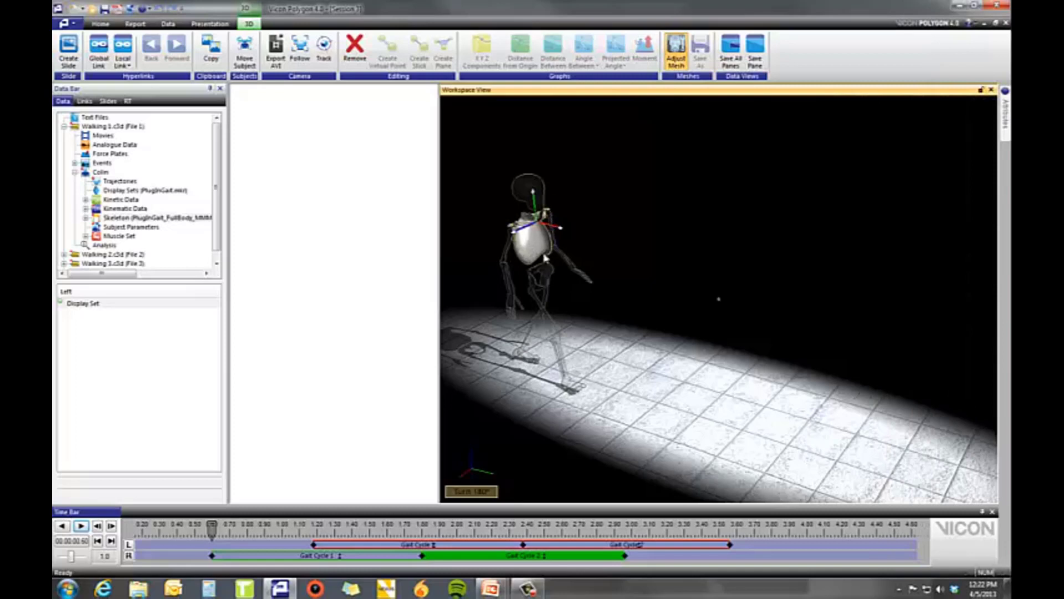
middle_drag(583, 265, 669, 299)
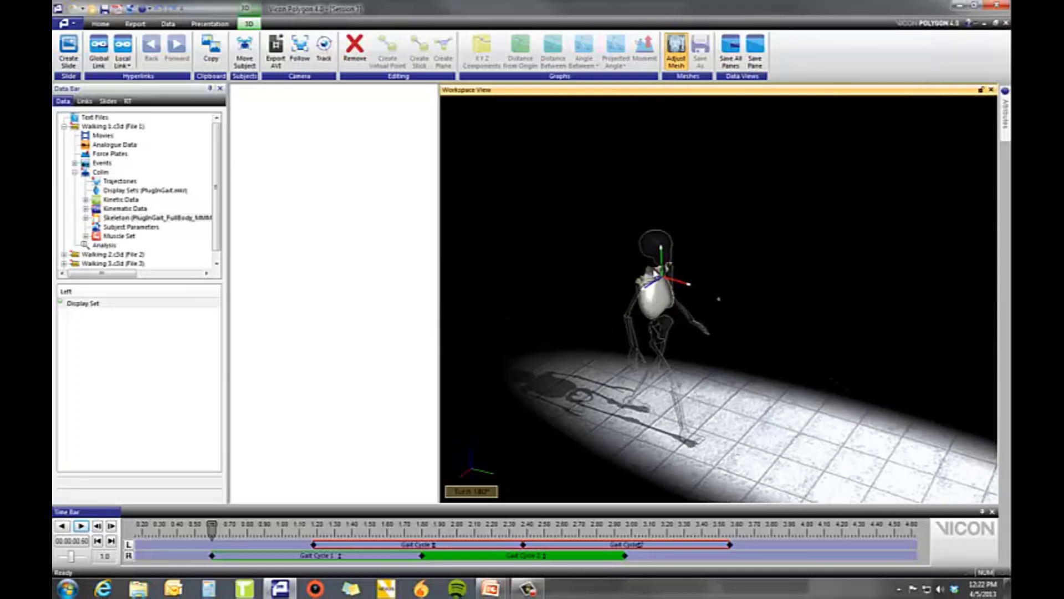
right_drag(670, 300, 637, 200)
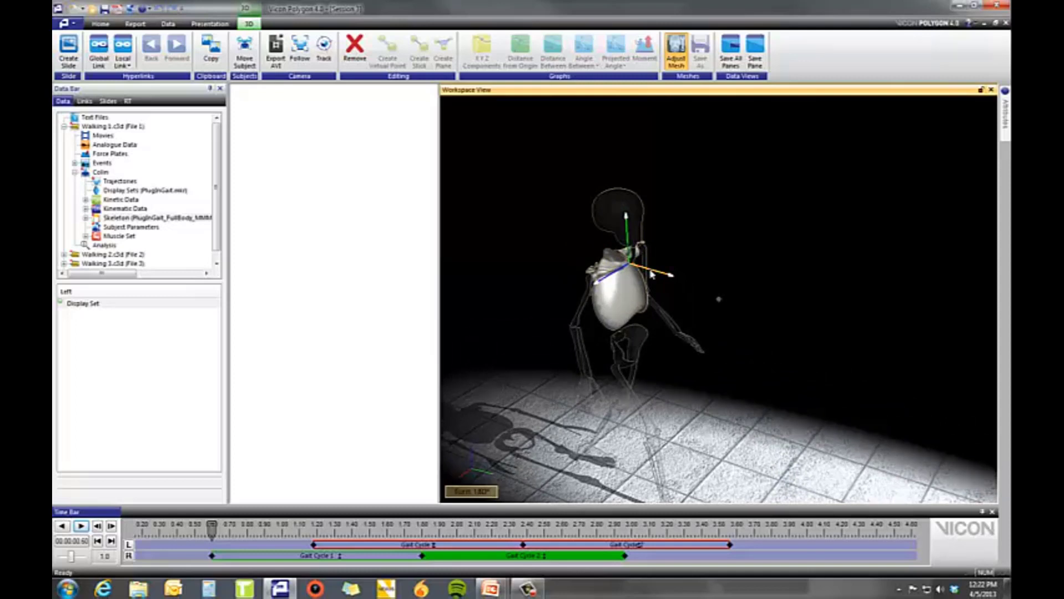
drag(649, 272, 613, 283)
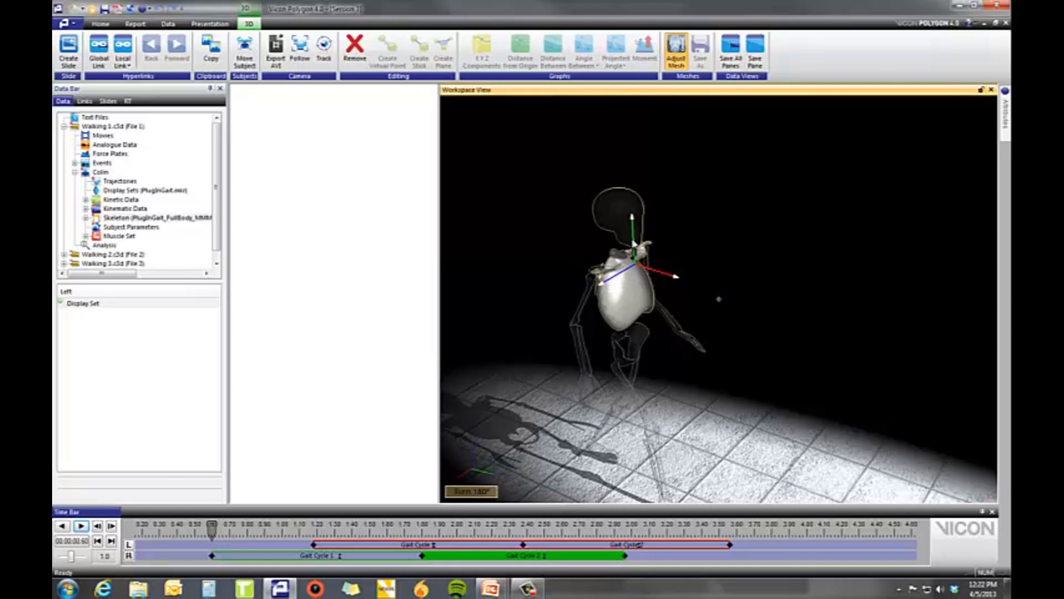
mouse_move(635, 240)
mouse_down()
mouse_move(635, 222)
mouse_move(635, 246)
mouse_up()
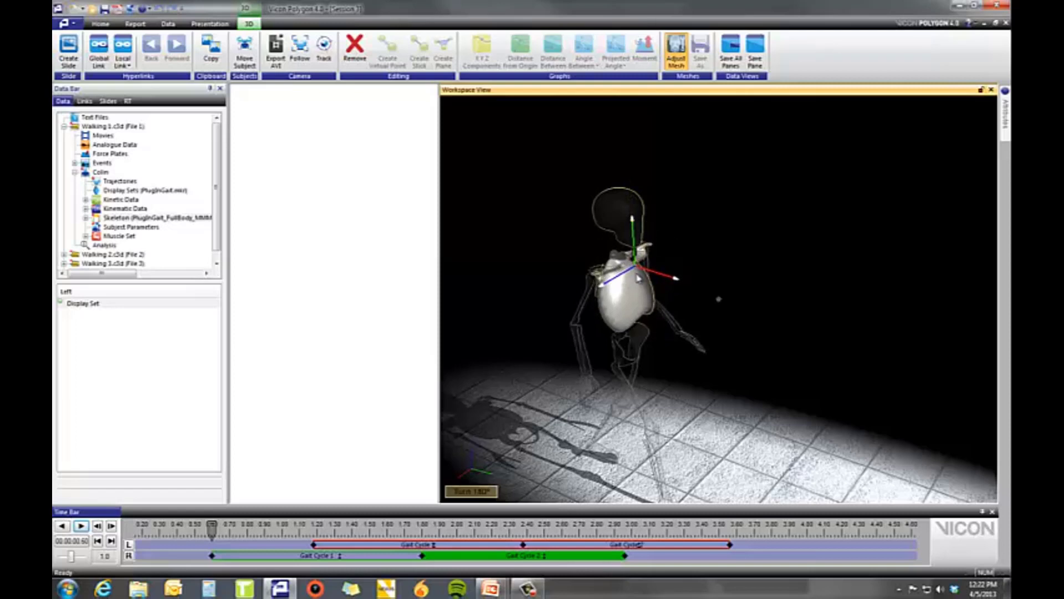
Step: Switch the thorax mesh handles to scaling and scale the mesh down slightly
click(642, 270)
drag(632, 296, 557, 311)
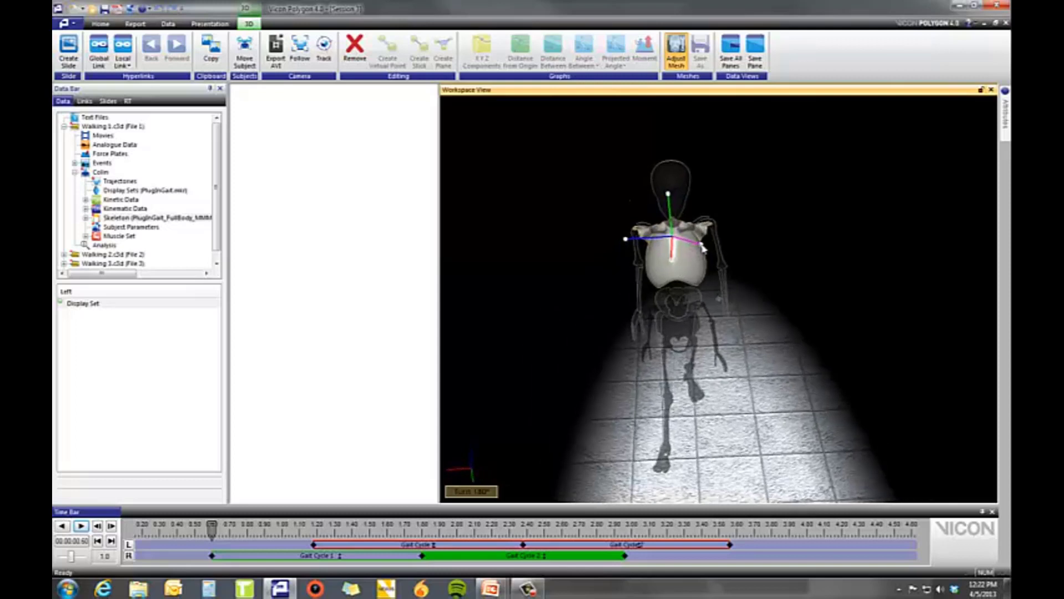
mouse_move(701, 248)
mouse_down()
mouse_move(686, 248)
mouse_move(713, 253)
mouse_move(699, 254)
mouse_up()
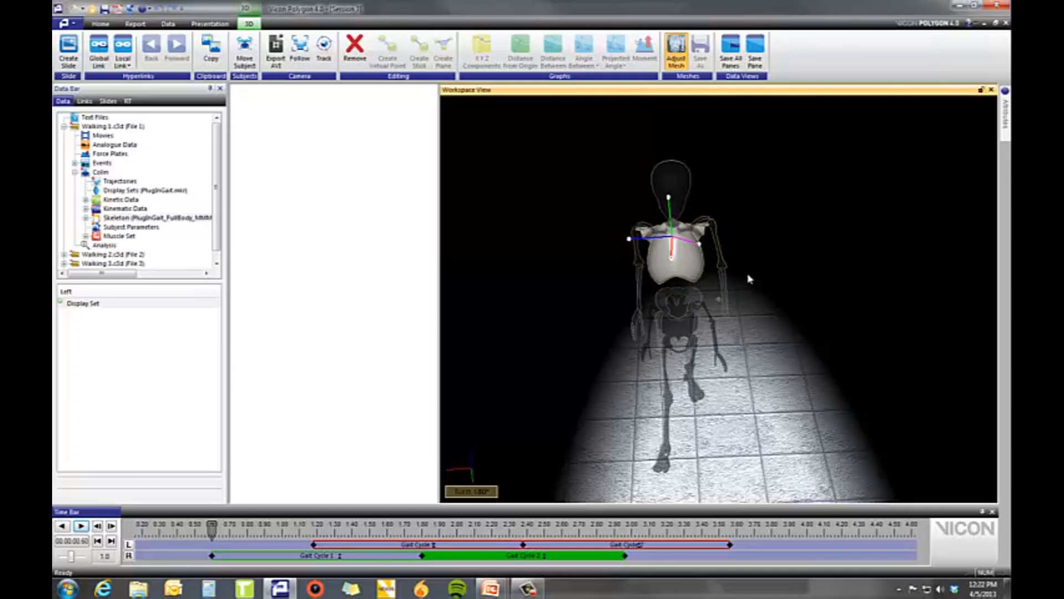
Step: Switch the thorax mesh handles to rotation, then finish the mesh adjustment
click(686, 241)
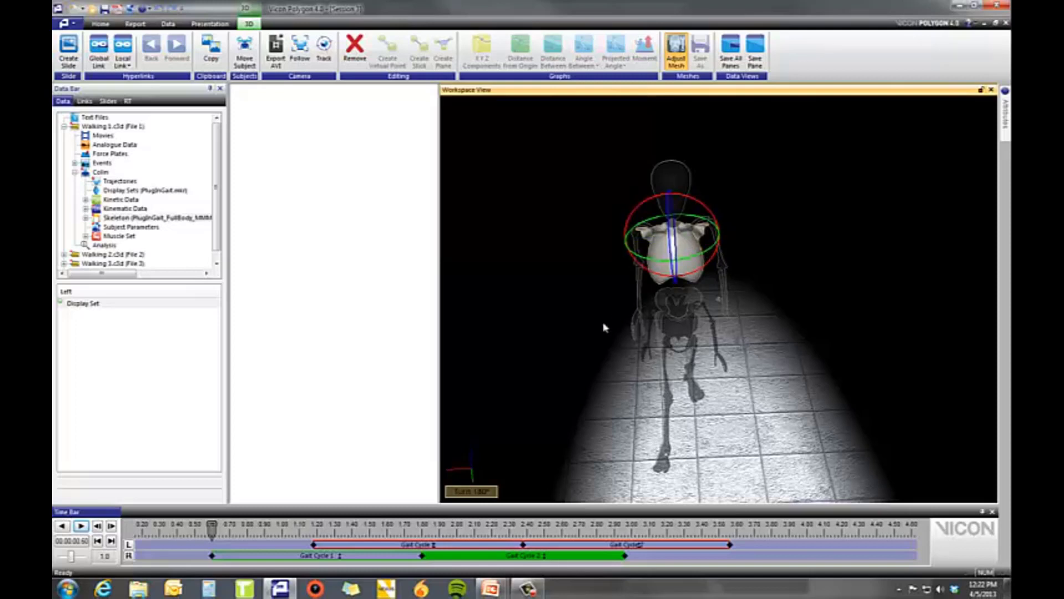
drag(604, 327, 664, 310)
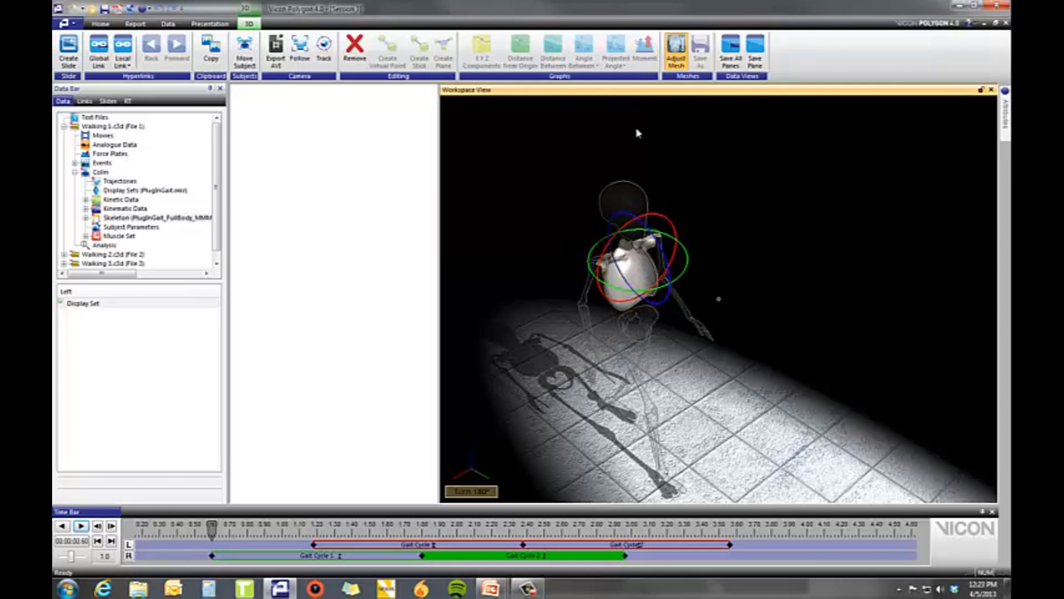
click(676, 49)
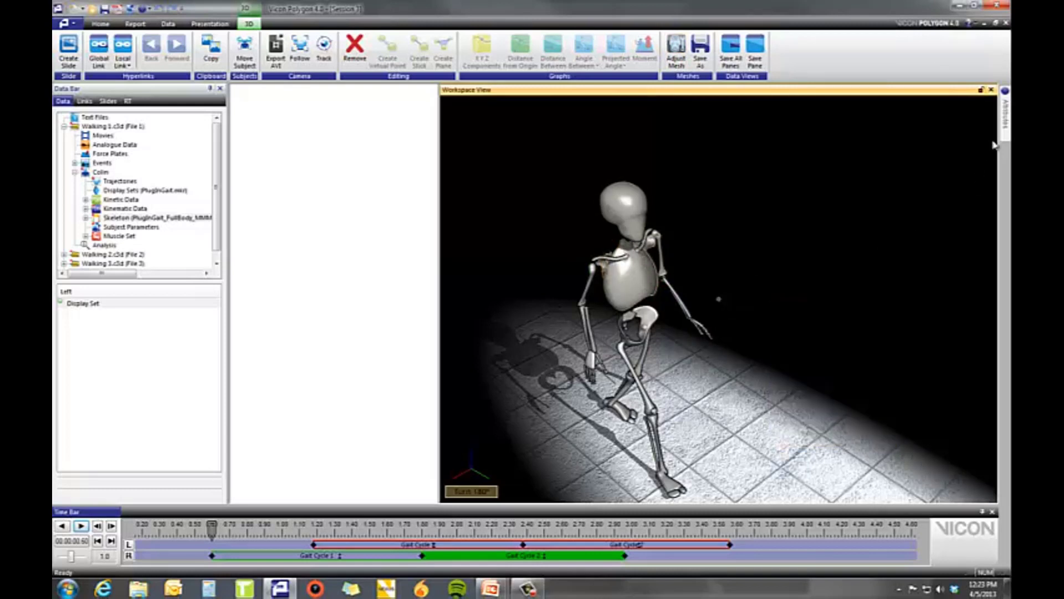
Step: Widen the attributes list and set the Display Set's Show Center Of Mass to True
click(1005, 133)
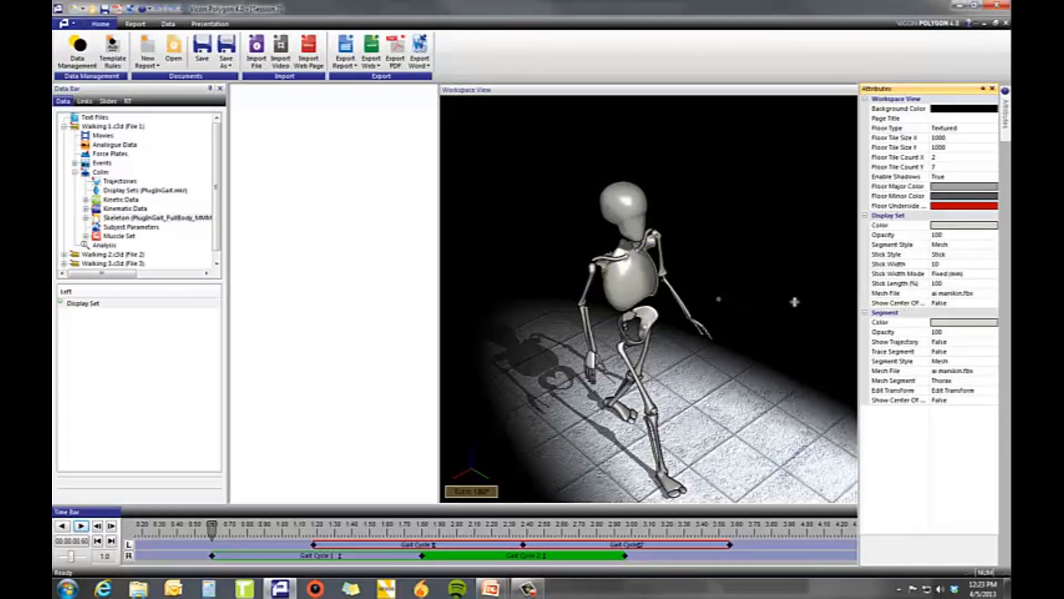
drag(859, 301, 795, 301)
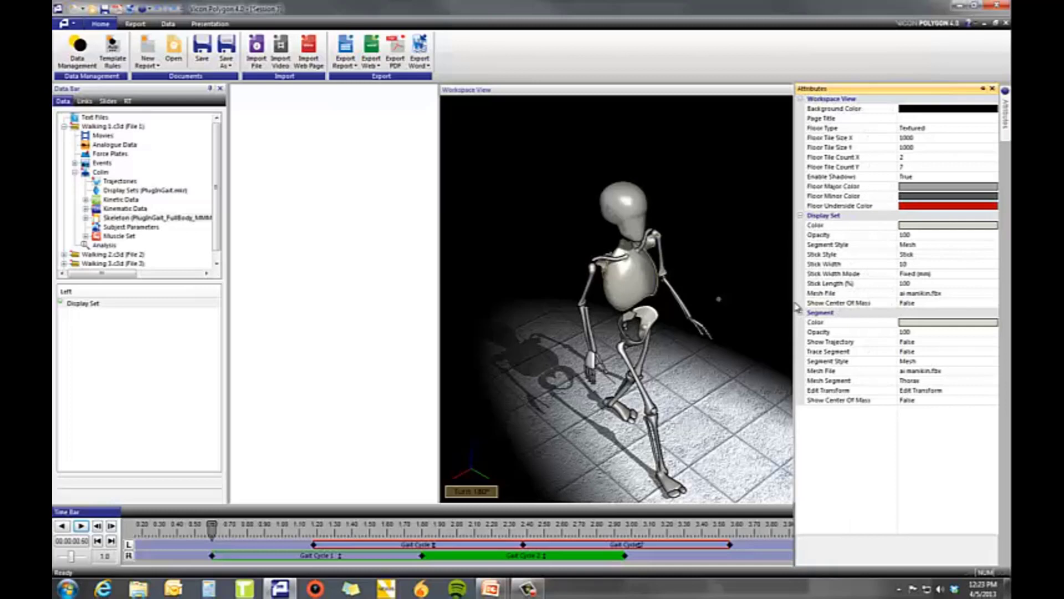
click(992, 304)
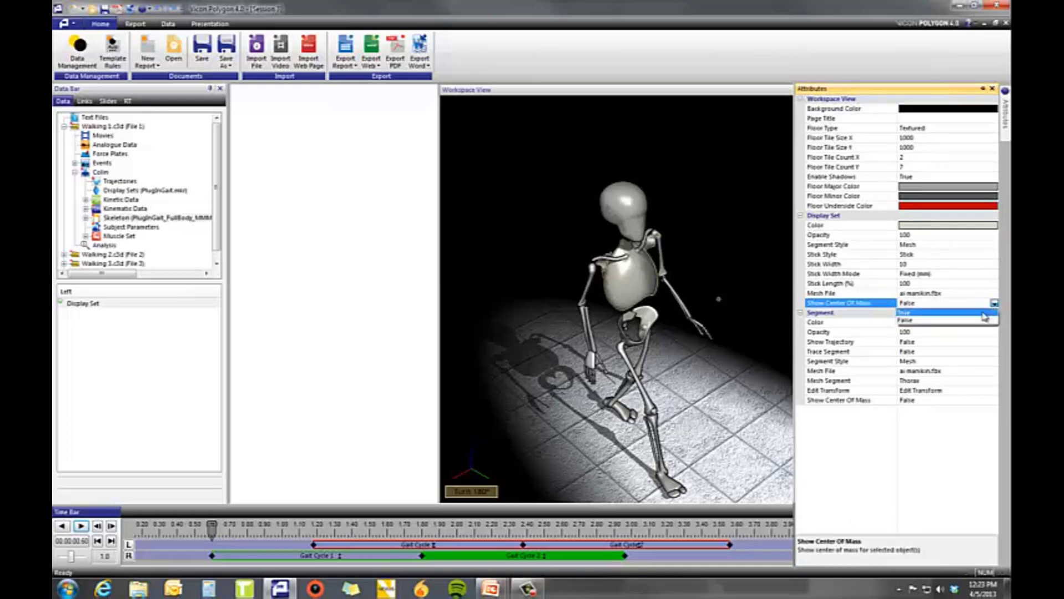
click(984, 313)
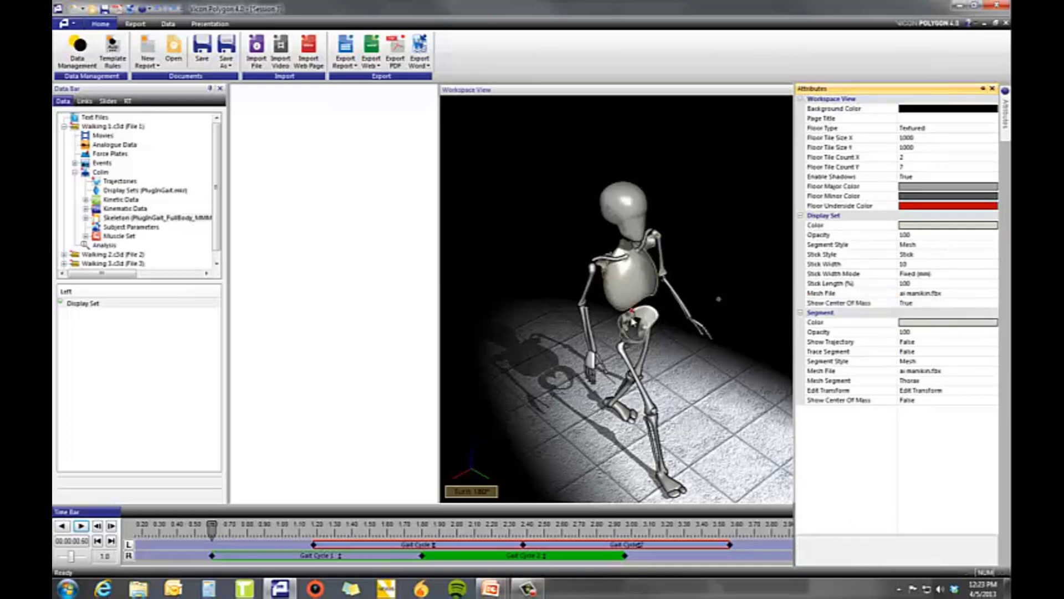
click(617, 317)
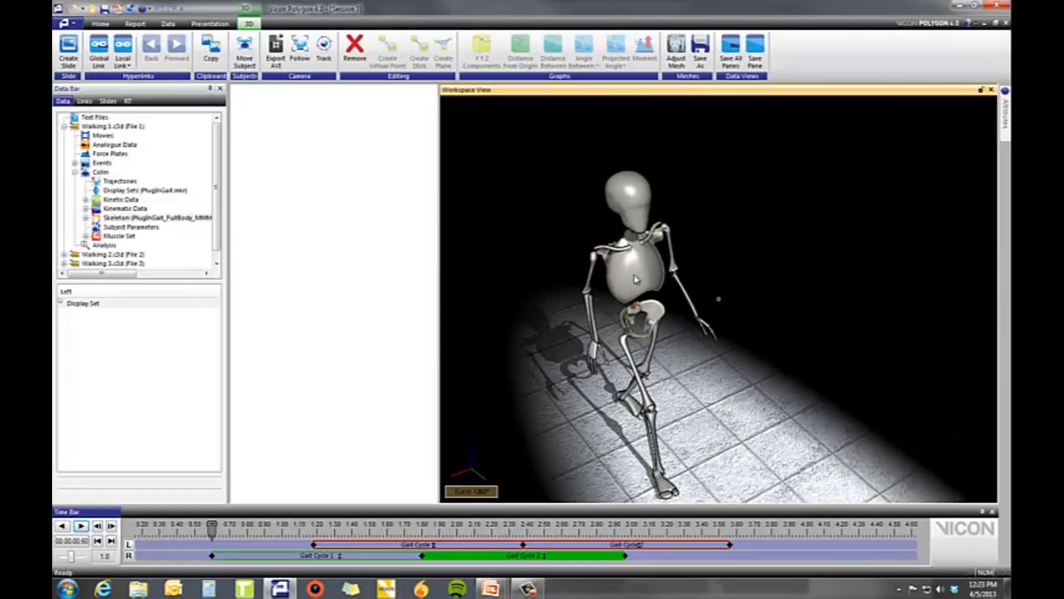
Step: Show the workspace attributes and select the Center of Mass Diameter (mm) setting
right_drag(632, 245, 607, 306)
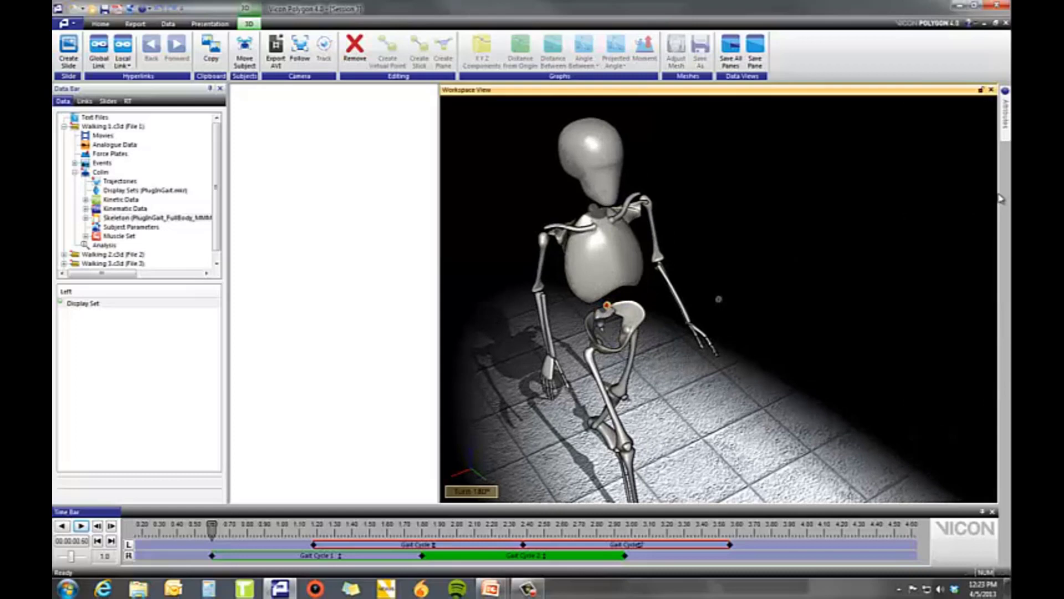
click(1006, 131)
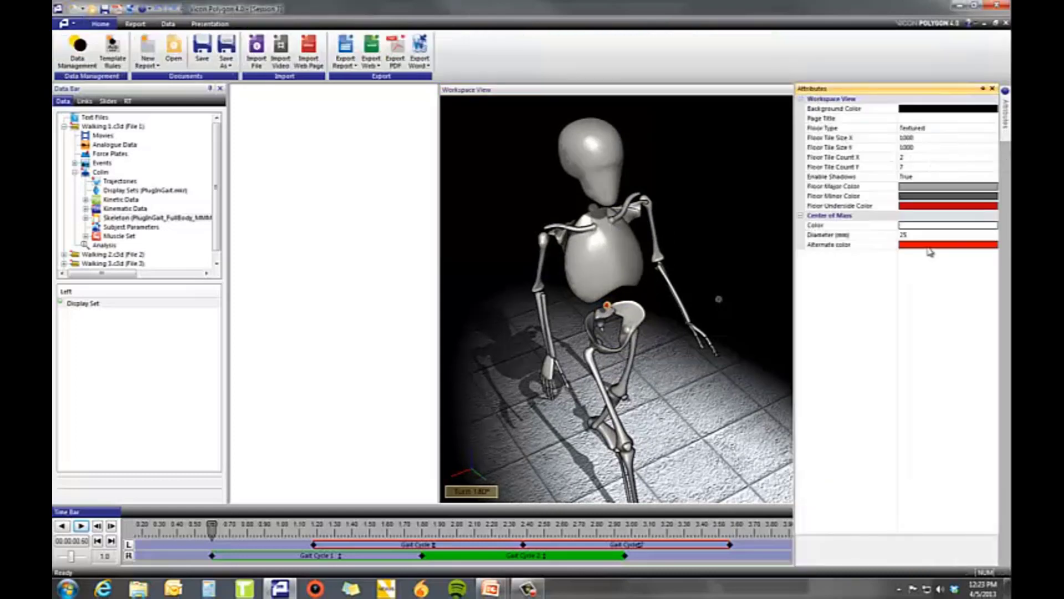
click(913, 237)
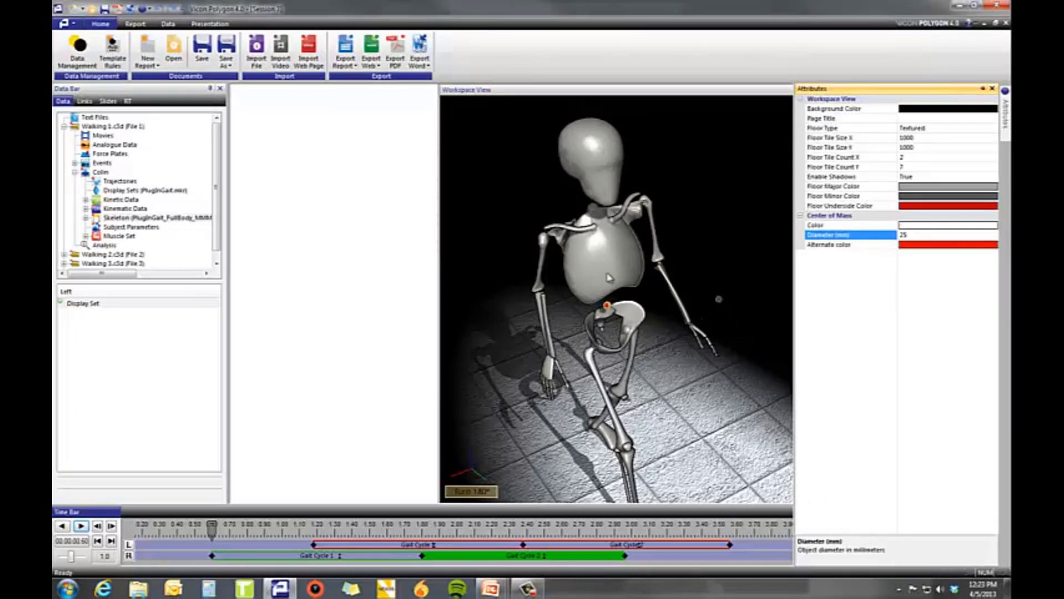
Step: Select the thorax segment and keep its attributes list docked open beside the 3D view
click(609, 277)
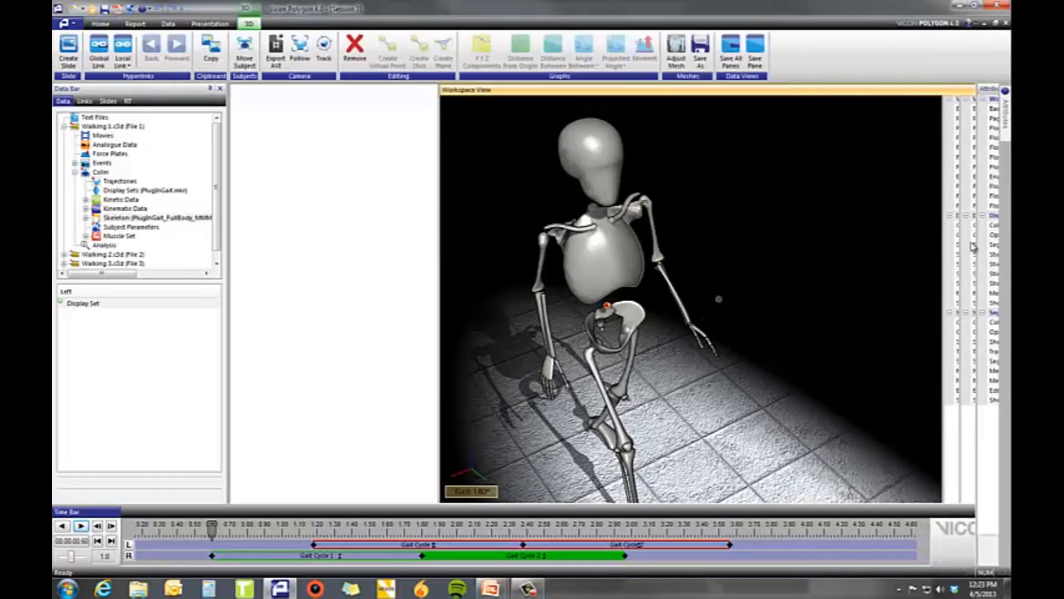
click(1005, 116)
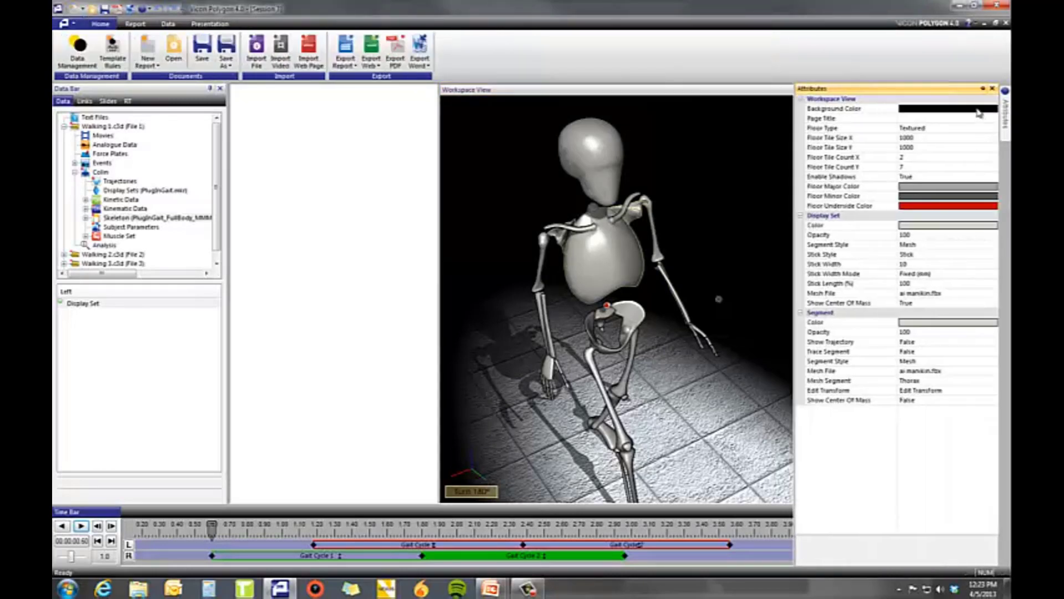
click(983, 89)
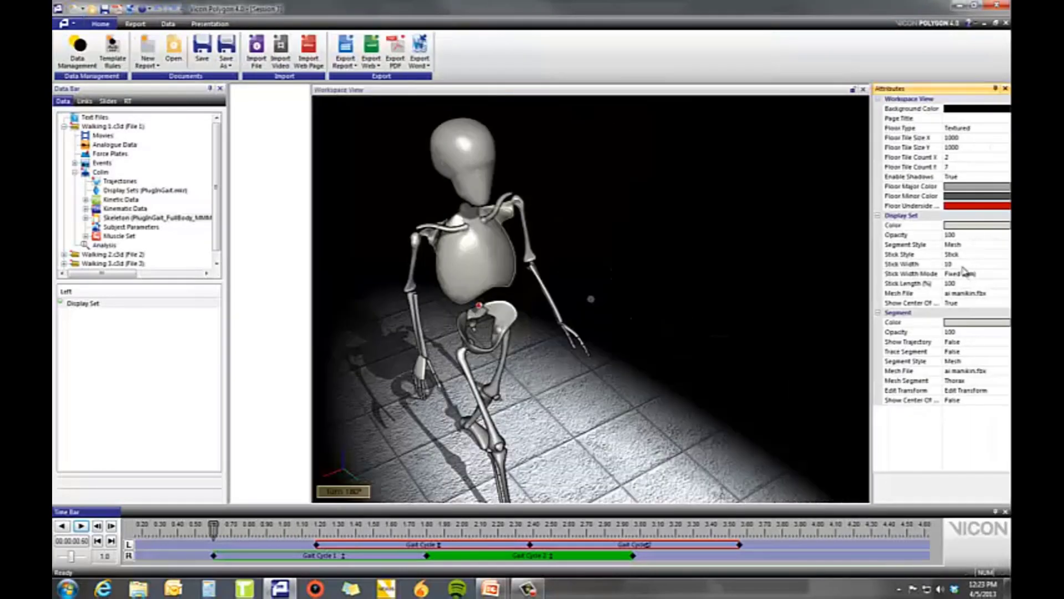
Step: Set the Display Set's opacity to 50 to make the skeleton semi-transparent, and restore it to 100
click(961, 234)
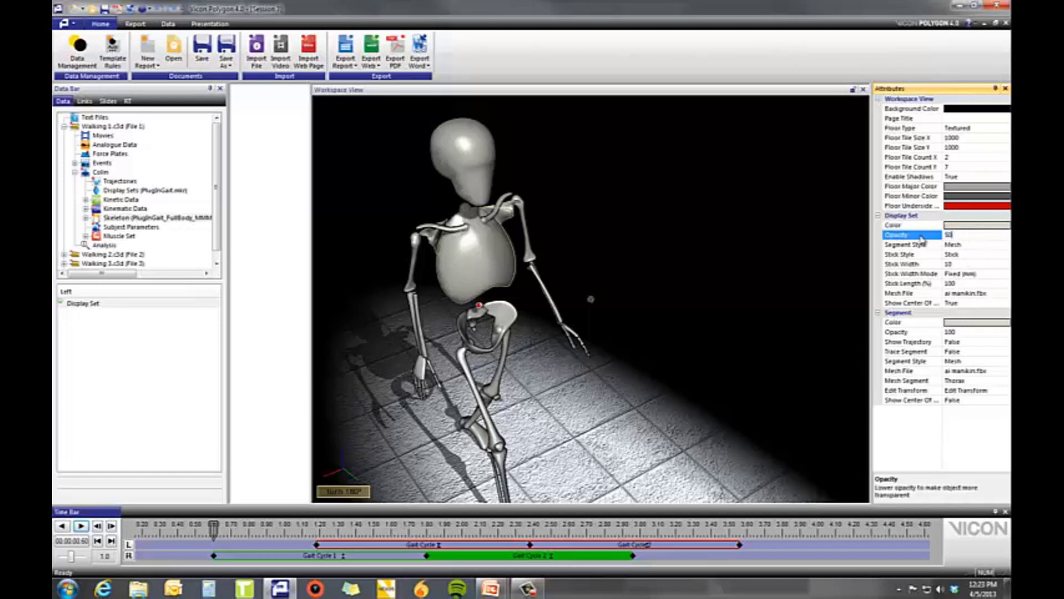
text(50)
key(Return)
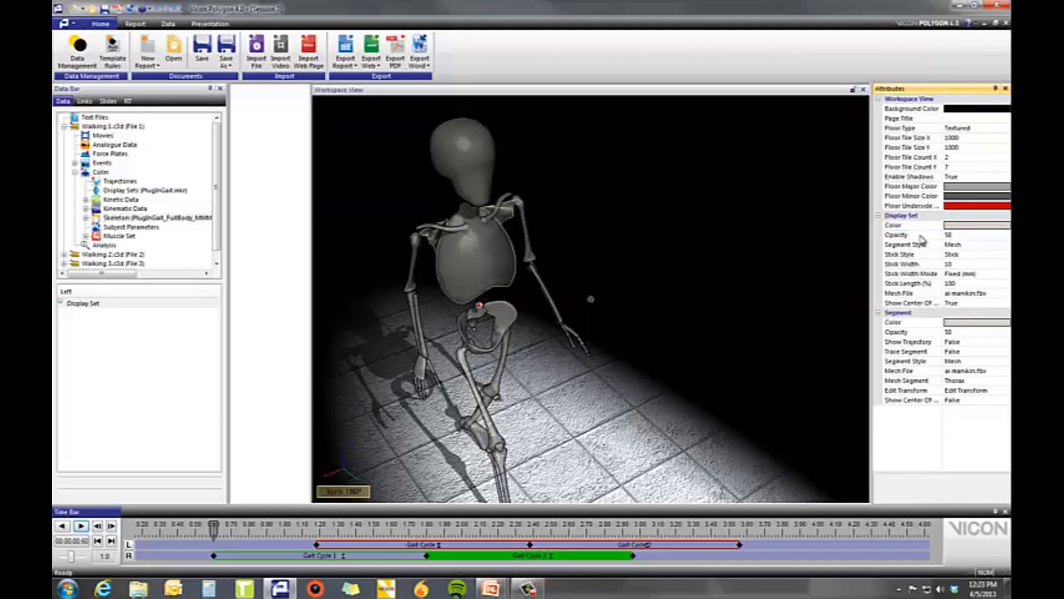
click(958, 235)
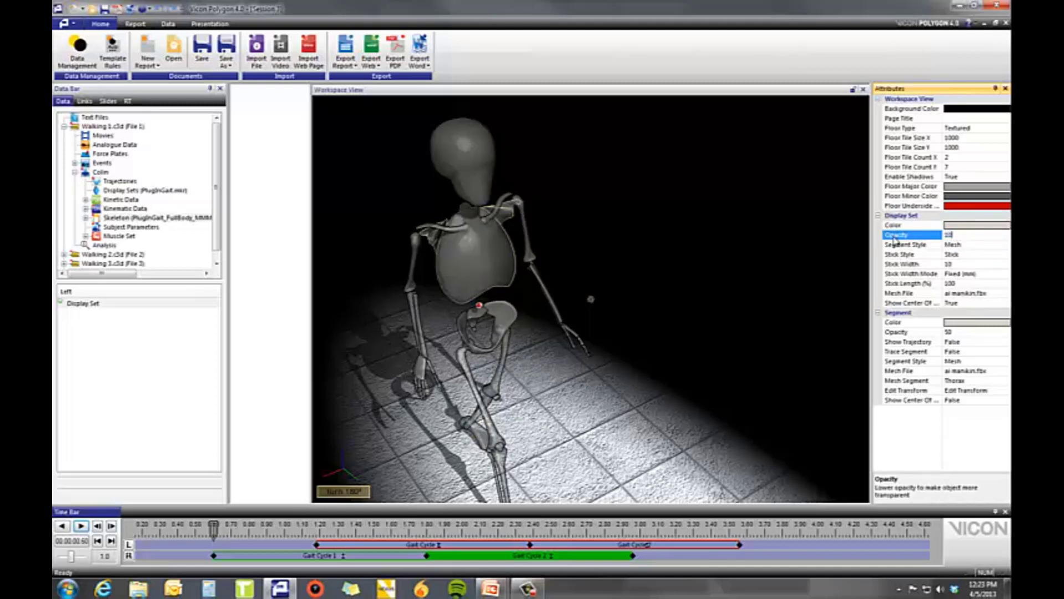
key(Return)
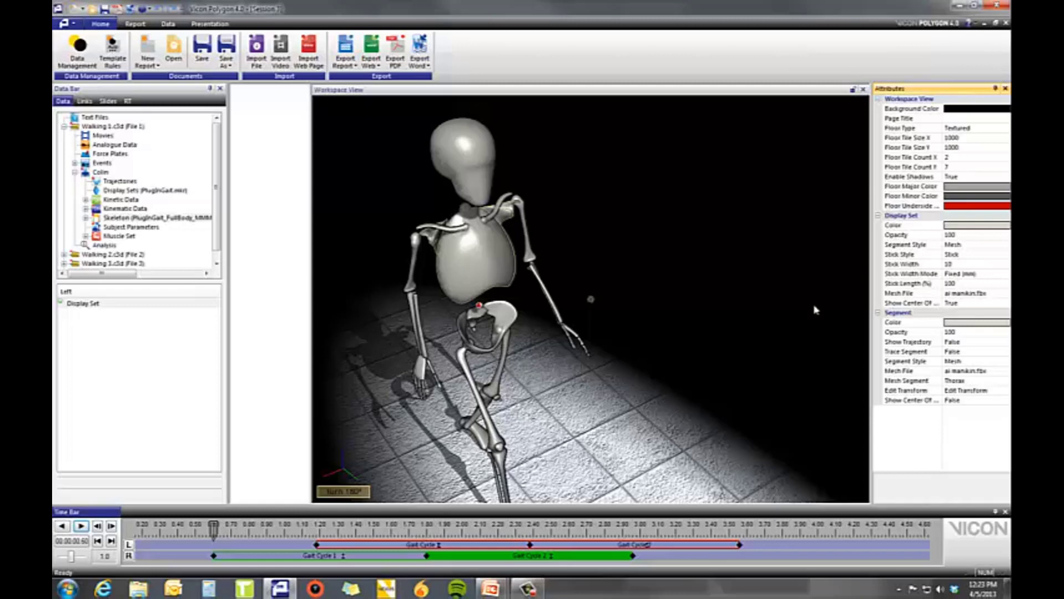
Step: Switch to the PowerPoint slide show and advance to the Workspace Pane slide about segment information
click(491, 589)
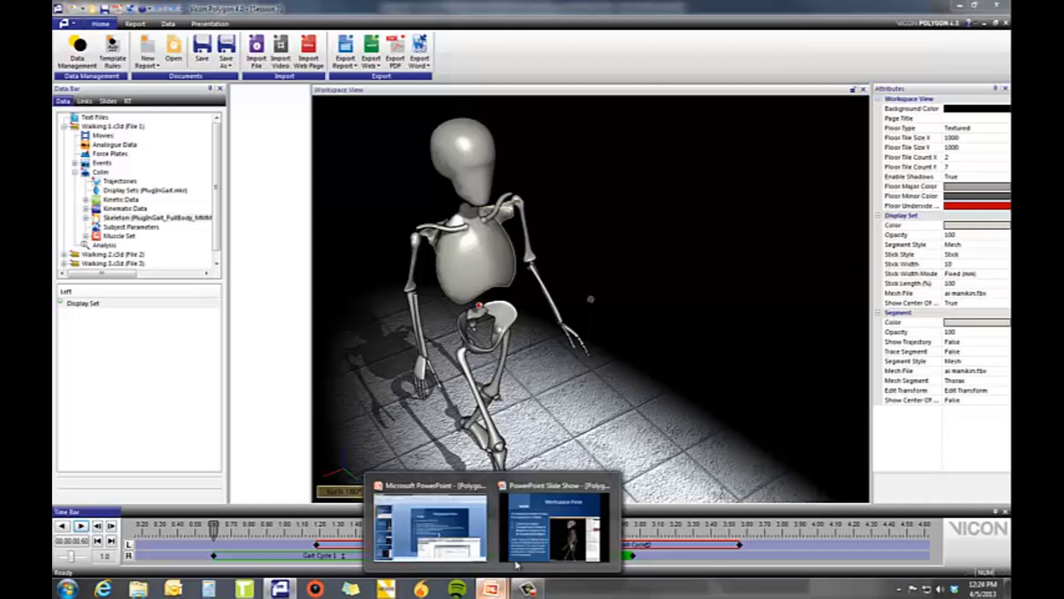
click(530, 546)
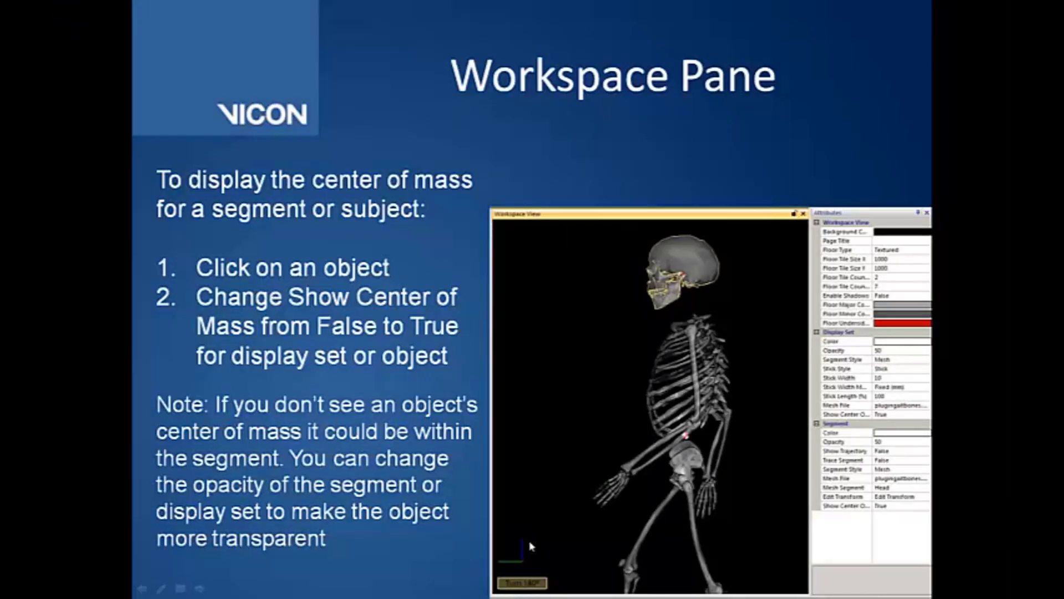
click(464, 365)
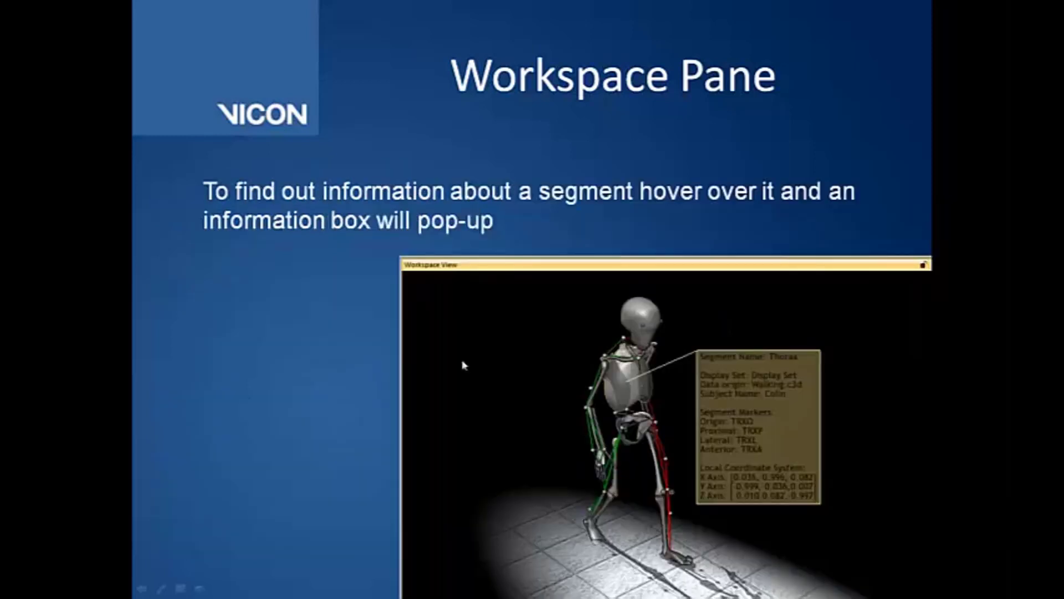
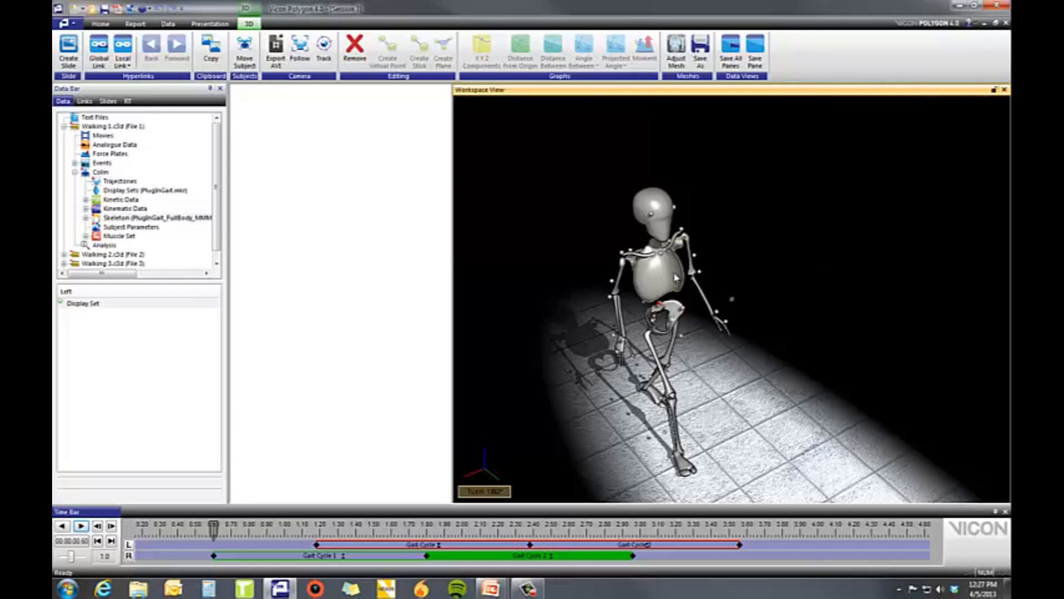
Step: Show the thorax segment's information box and hide the skeleton's segments, leaving only the markers displayed
mouse_move(675, 277)
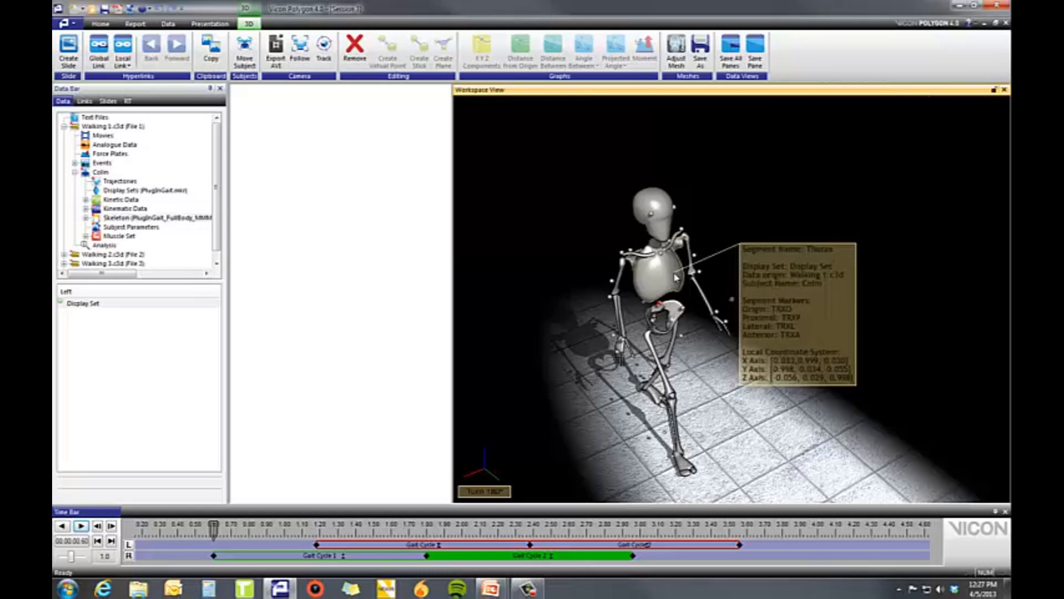
right_click(674, 274)
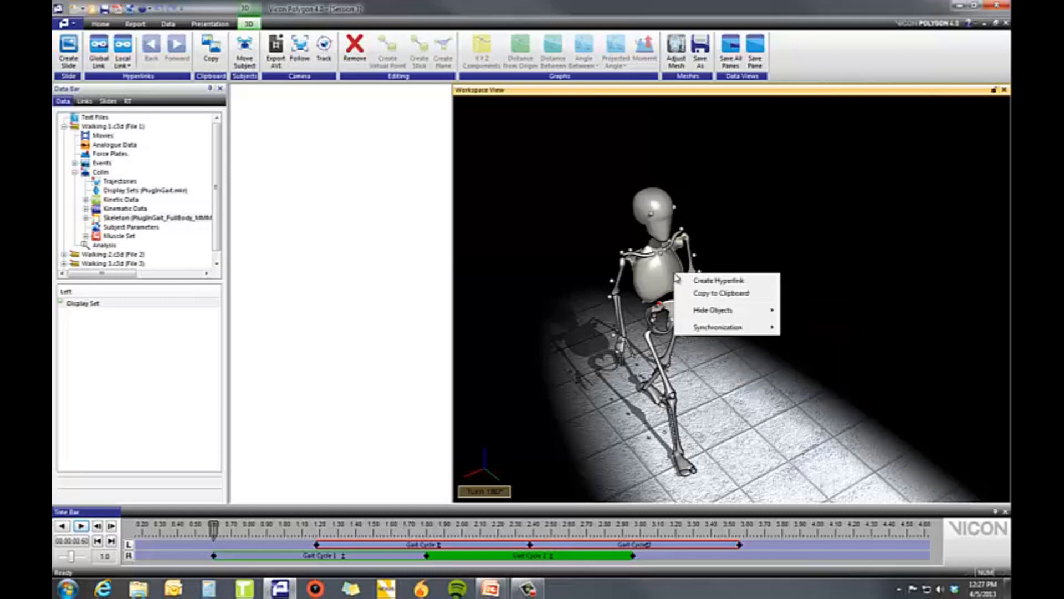
mouse_move(759, 317)
click(811, 310)
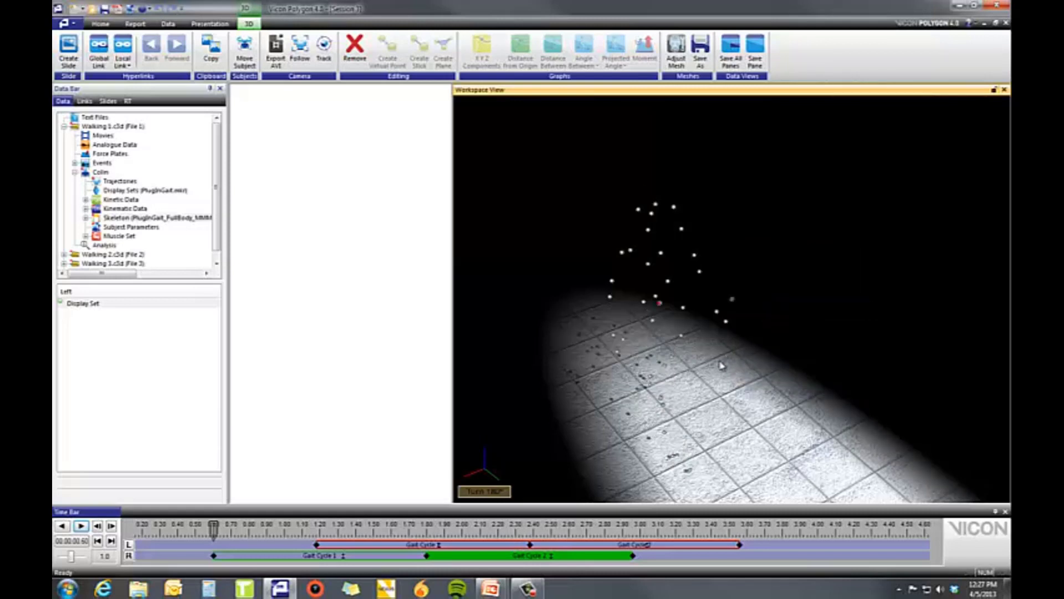
Step: Create a stick between the RASI pelvis marker and the RTHI thigh marker
drag(661, 355, 646, 344)
mouse_move(687, 342)
right_down()
mouse_move(671, 290)
mouse_move(636, 331)
mouse_move(631, 324)
right_up()
middle_drag(630, 333, 676, 276)
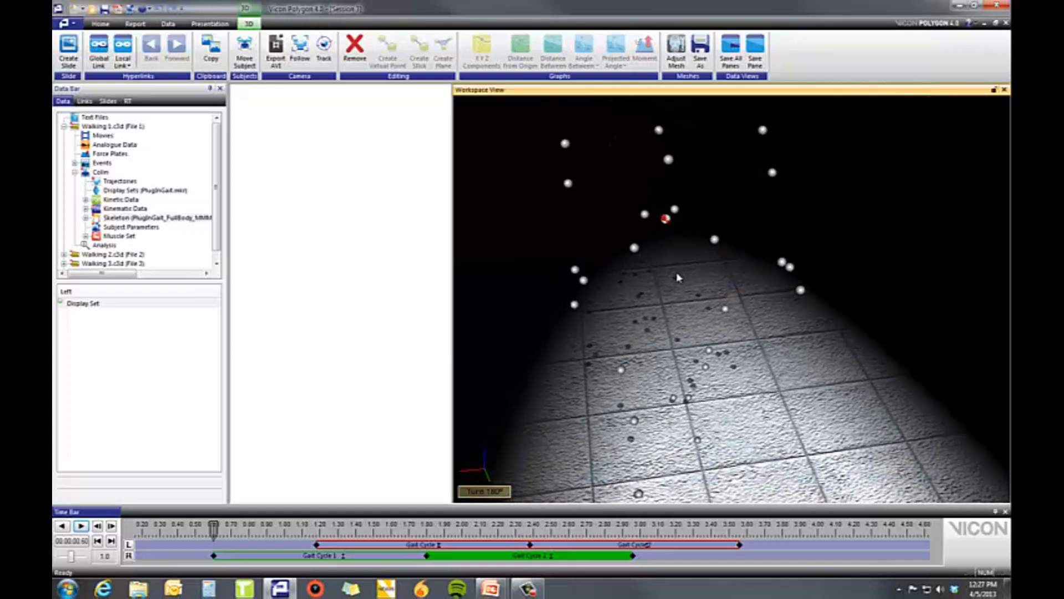
click(634, 248)
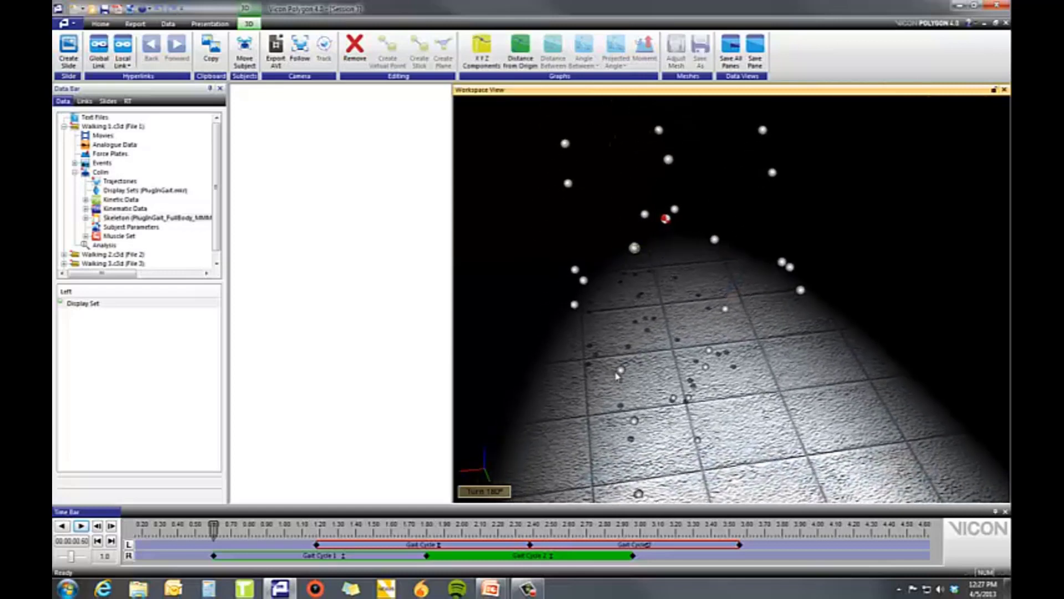
ctrl+click(620, 374)
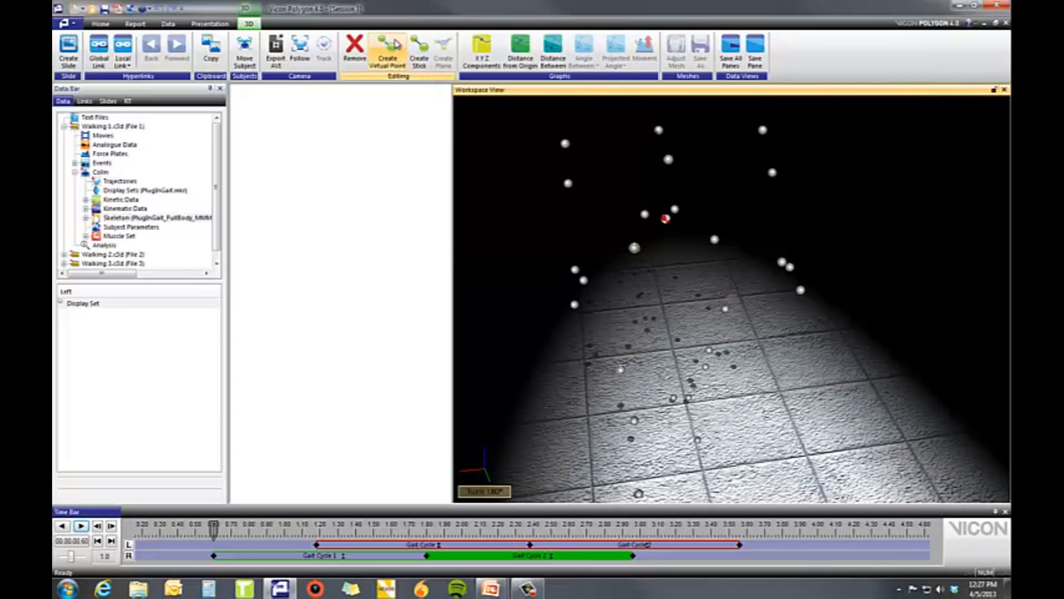
click(420, 55)
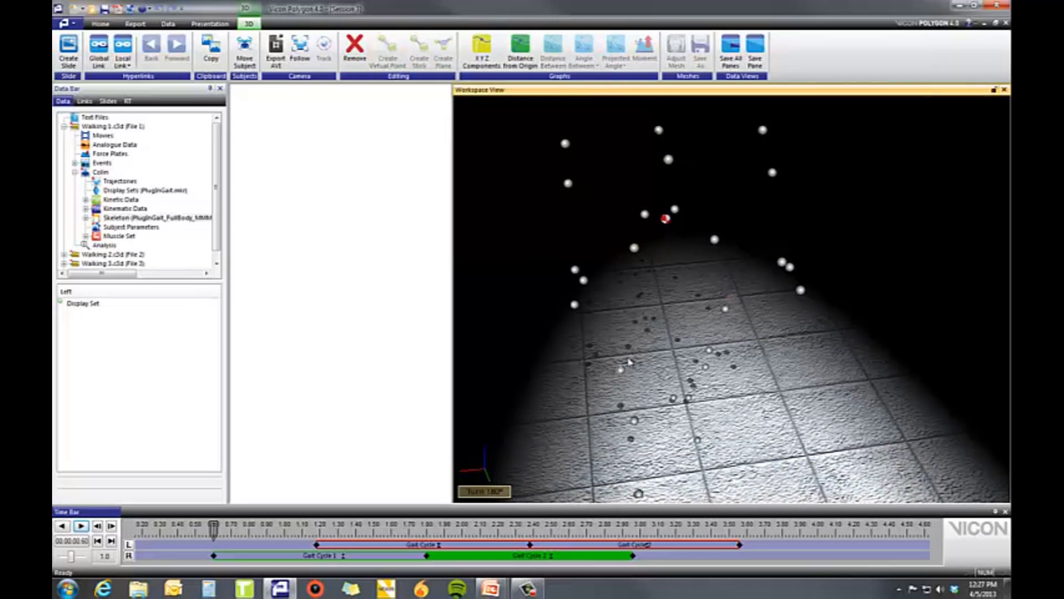
click(420, 55)
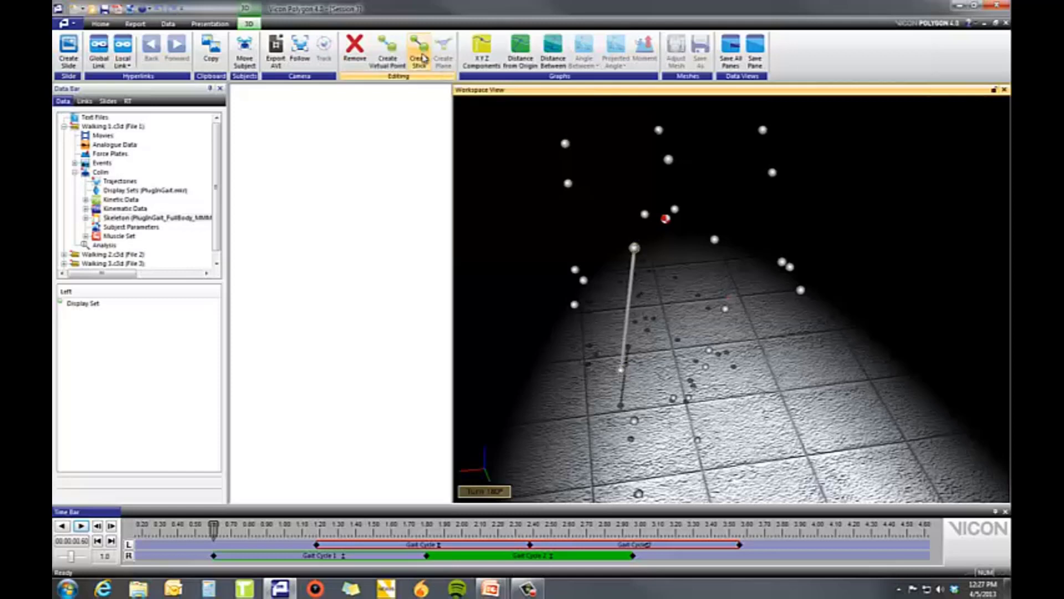
Step: Create a virtual point between the RASI and LASI markers at 50% of the primary axis
click(662, 261)
click(634, 248)
ctrl+click(715, 242)
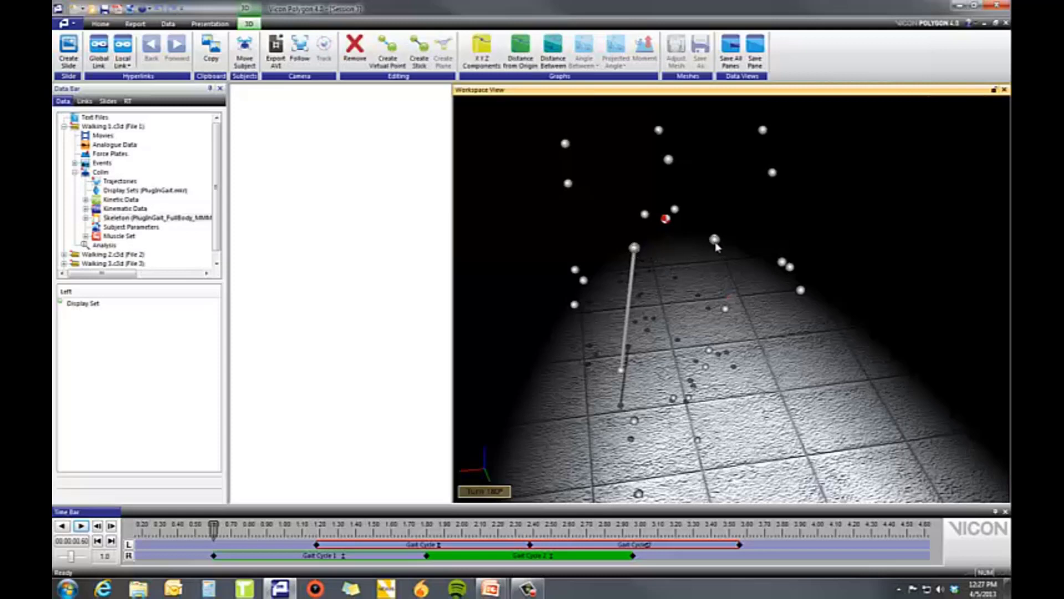
click(387, 55)
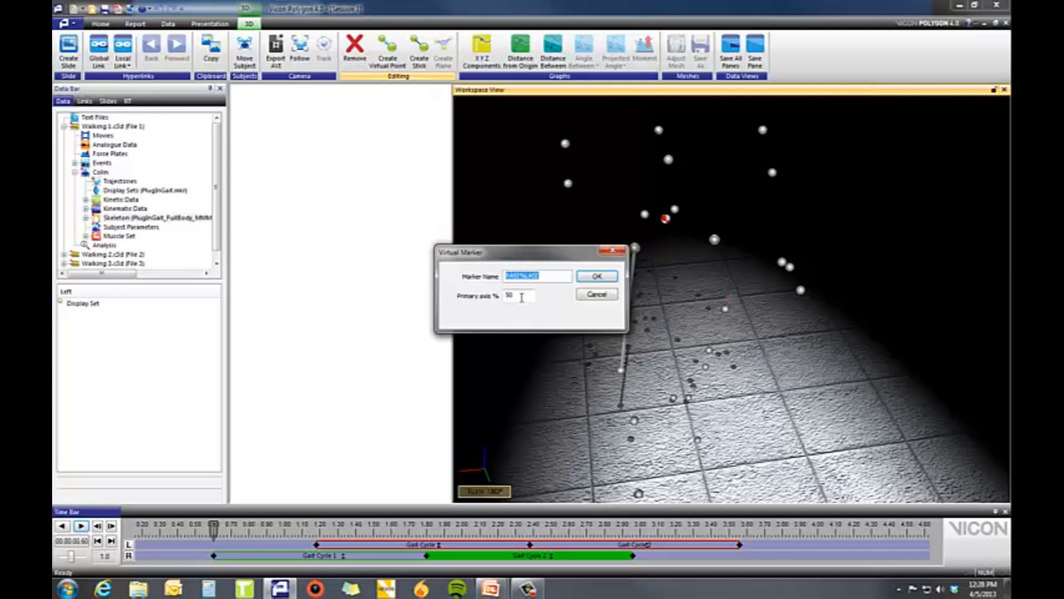
click(596, 276)
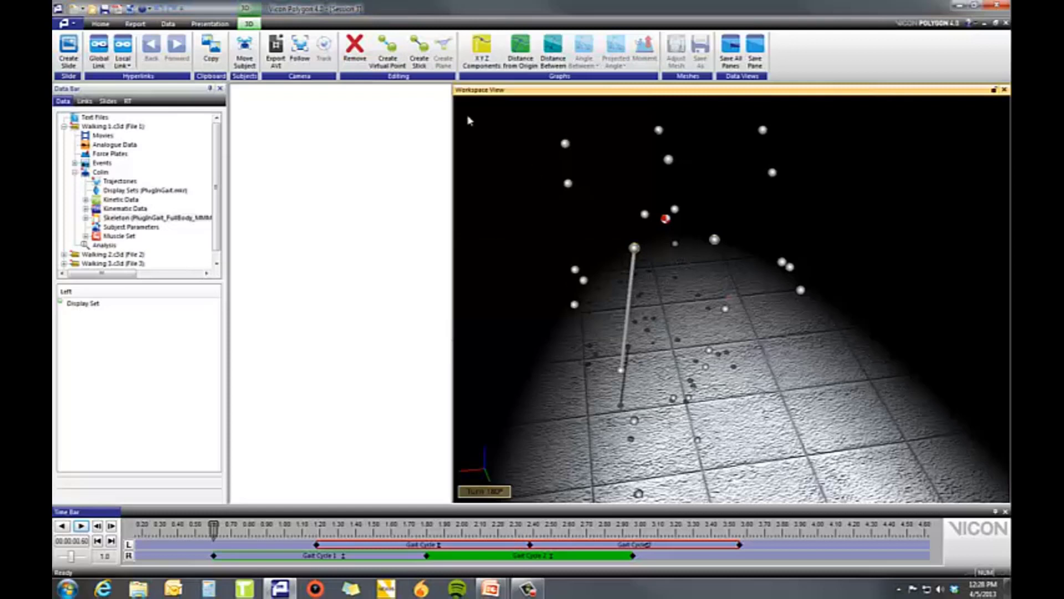
Step: Create a second virtual point between the RASI and LASI markers at 75% of the primary axis
click(390, 53)
key(Tab)
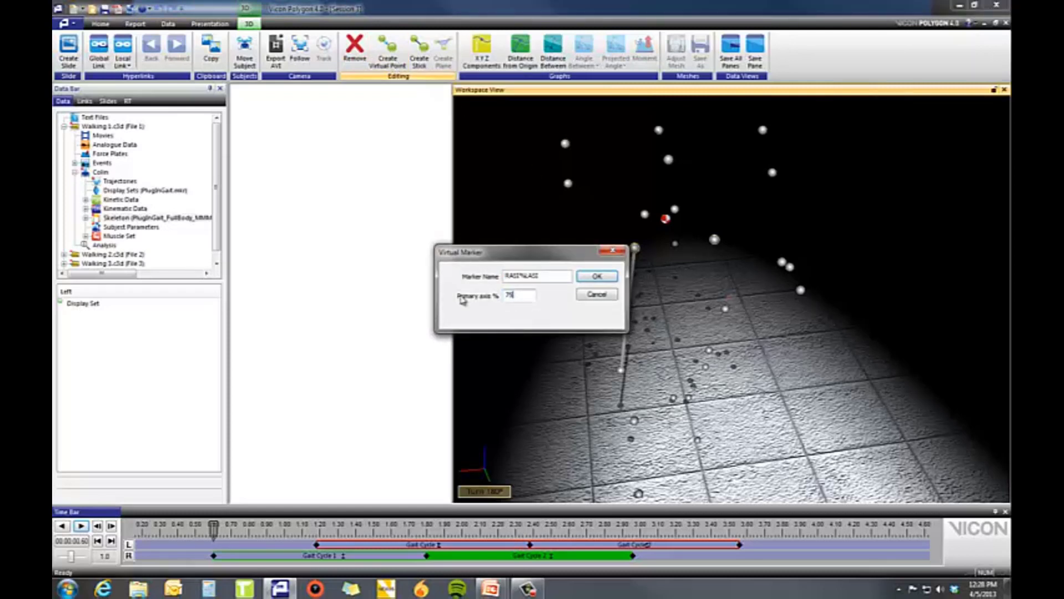
click(596, 276)
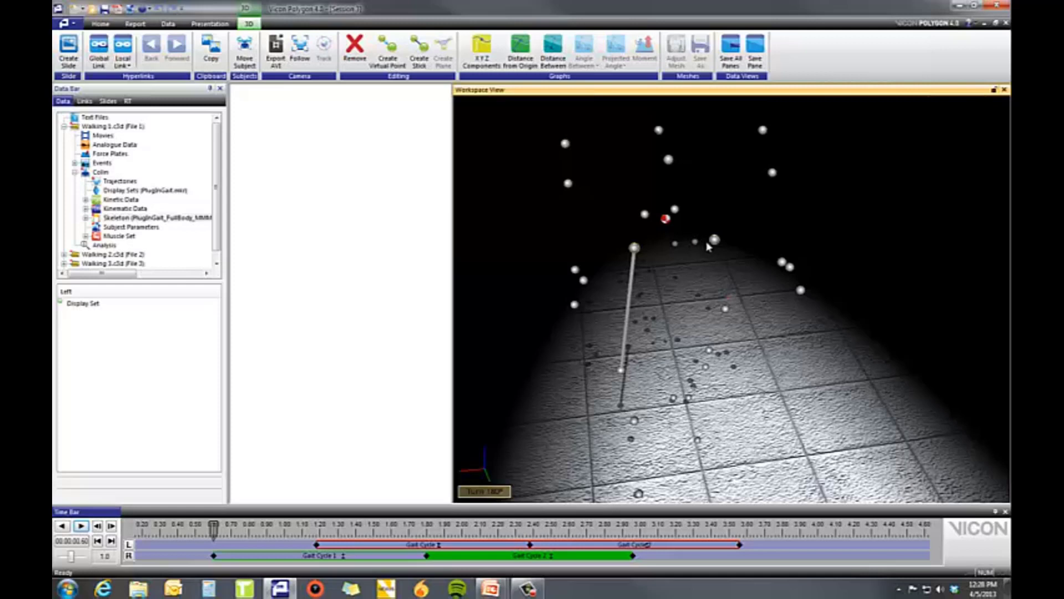
Step: Connect the RASI and LASI markers with a stick and create a plane from them and the nearby rear pelvis marker
click(419, 51)
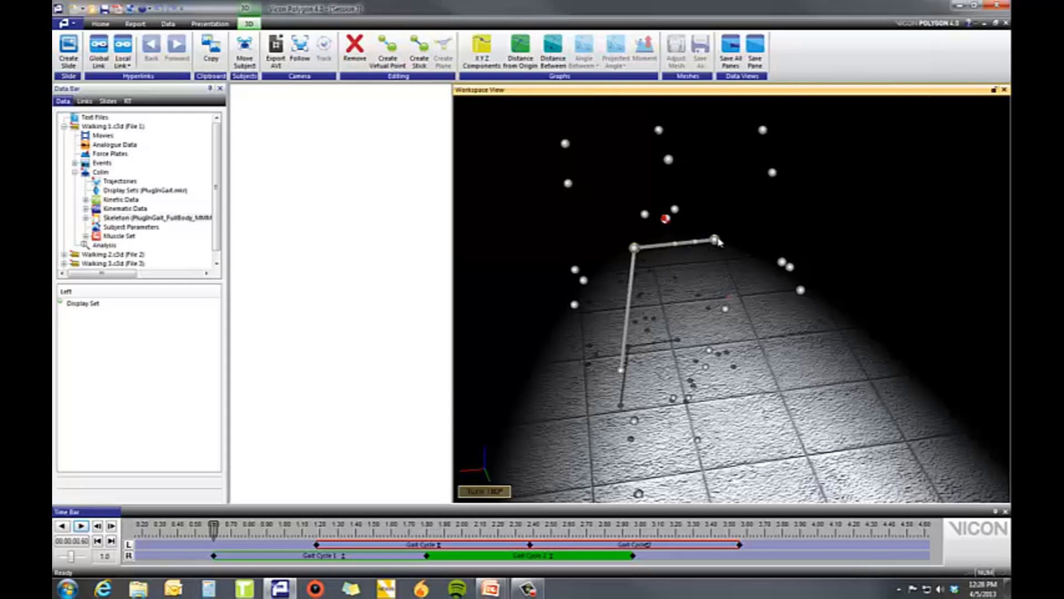
ctrl+click(675, 209)
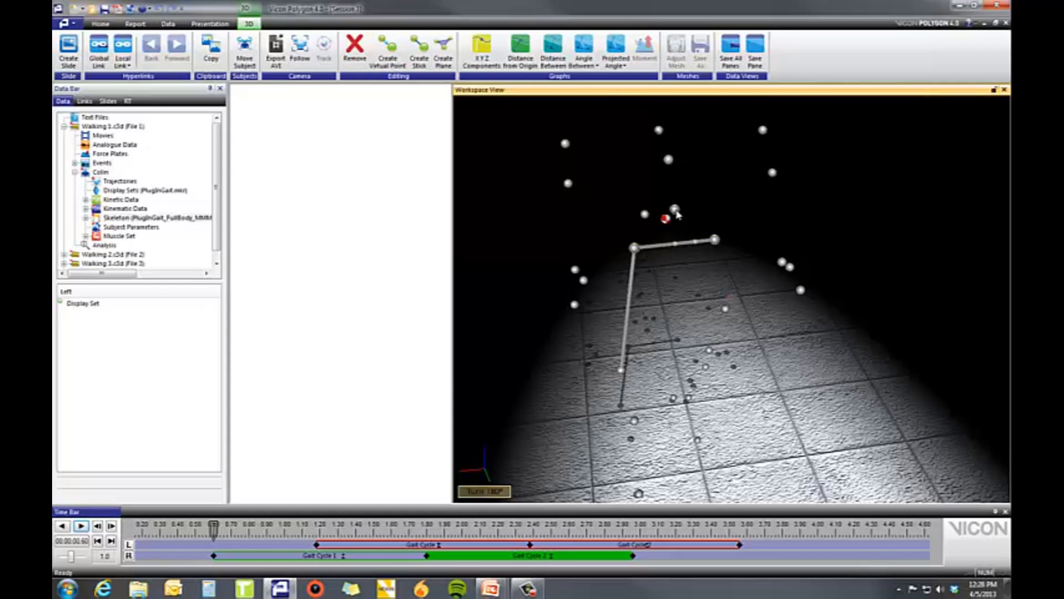
click(443, 60)
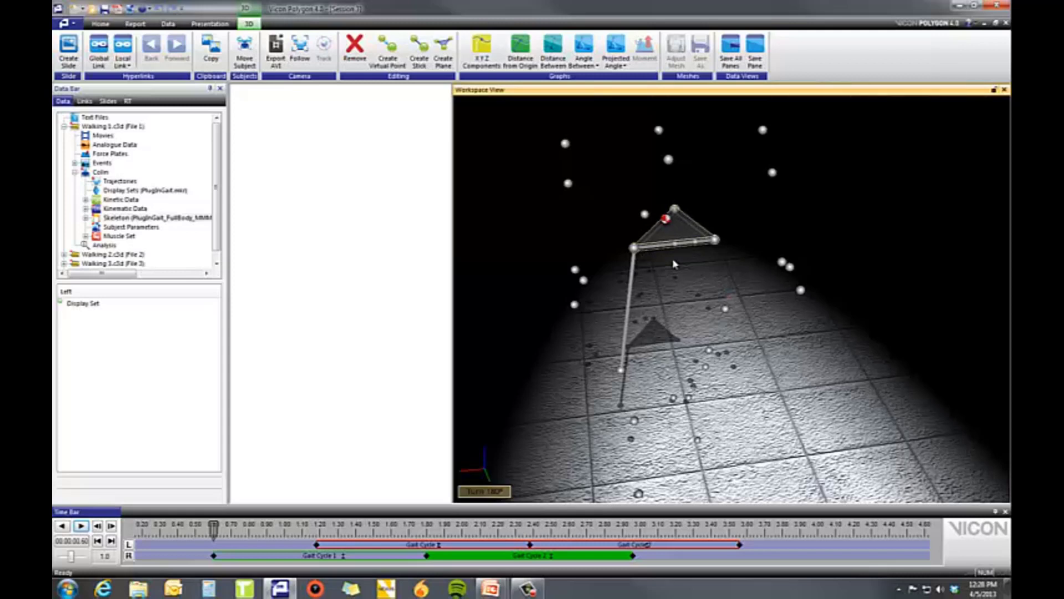
Step: Graph the angle between the RASI-LASI pelvis stick and the RTHI-RASI thigh stick
click(657, 245)
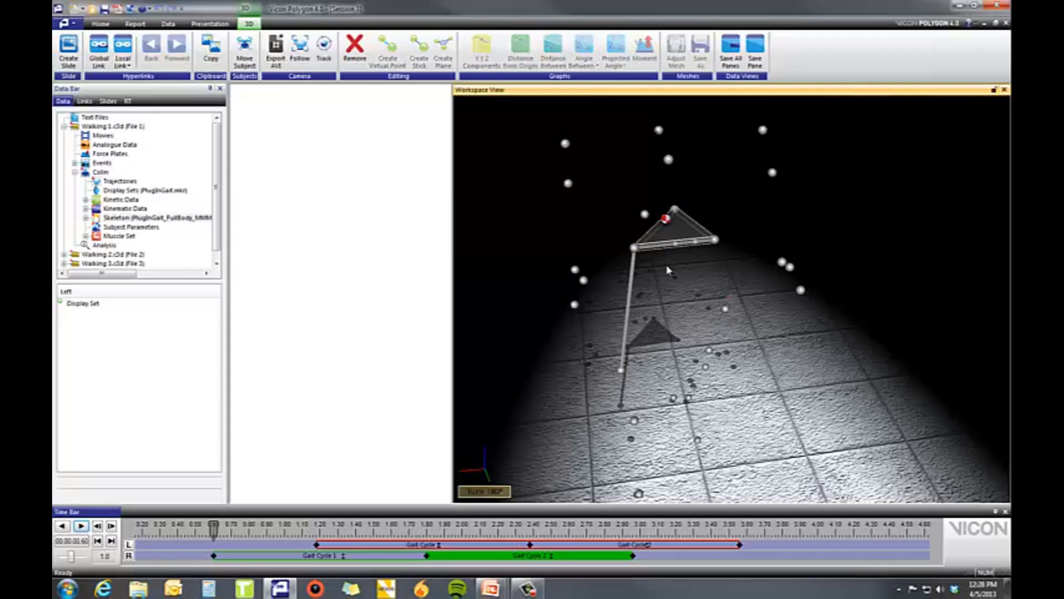
click(624, 320)
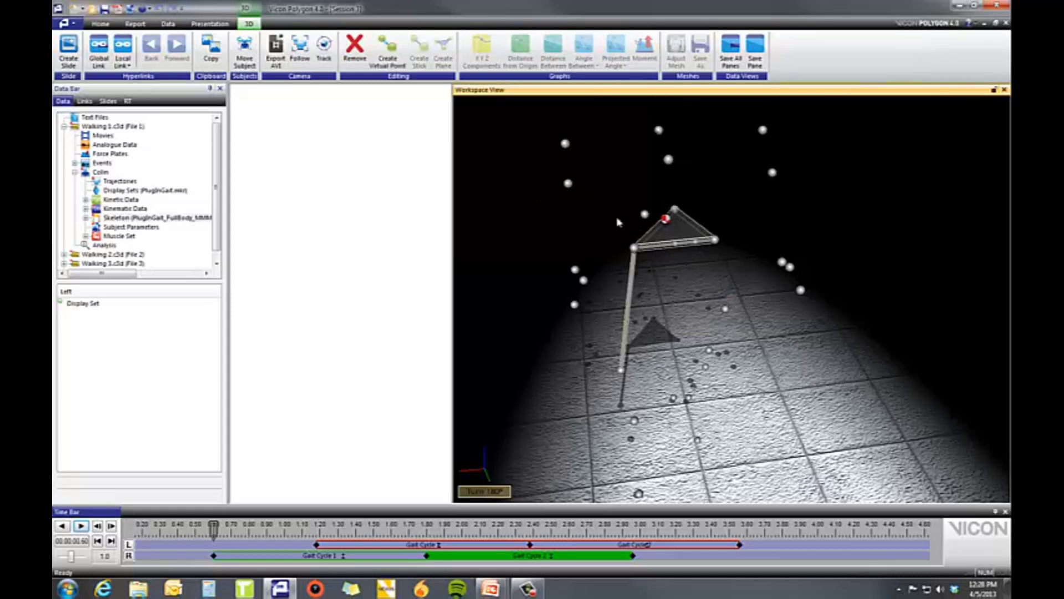
click(657, 247)
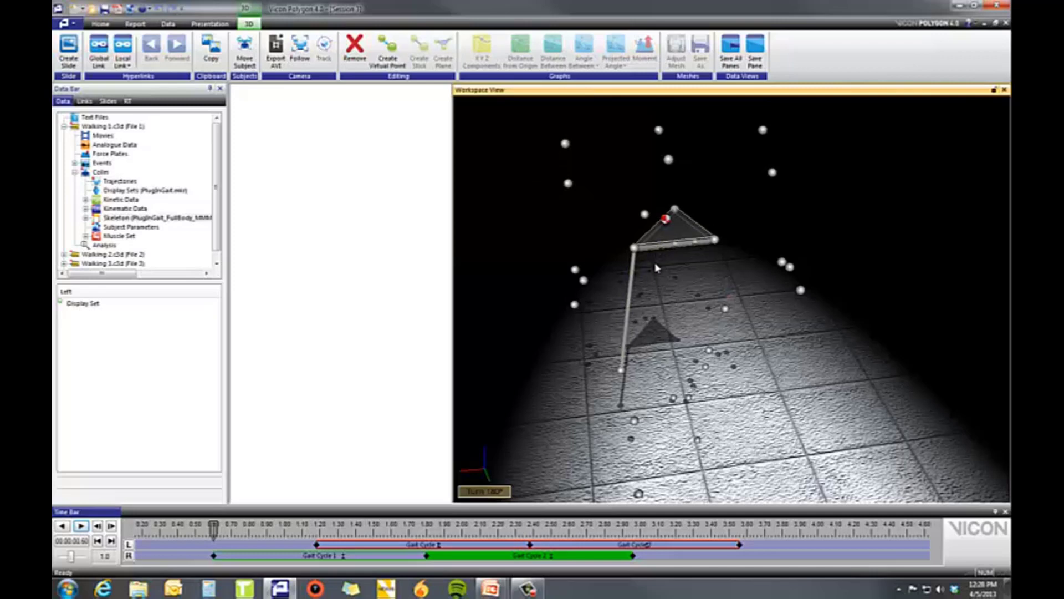
right_drag(655, 249, 640, 161)
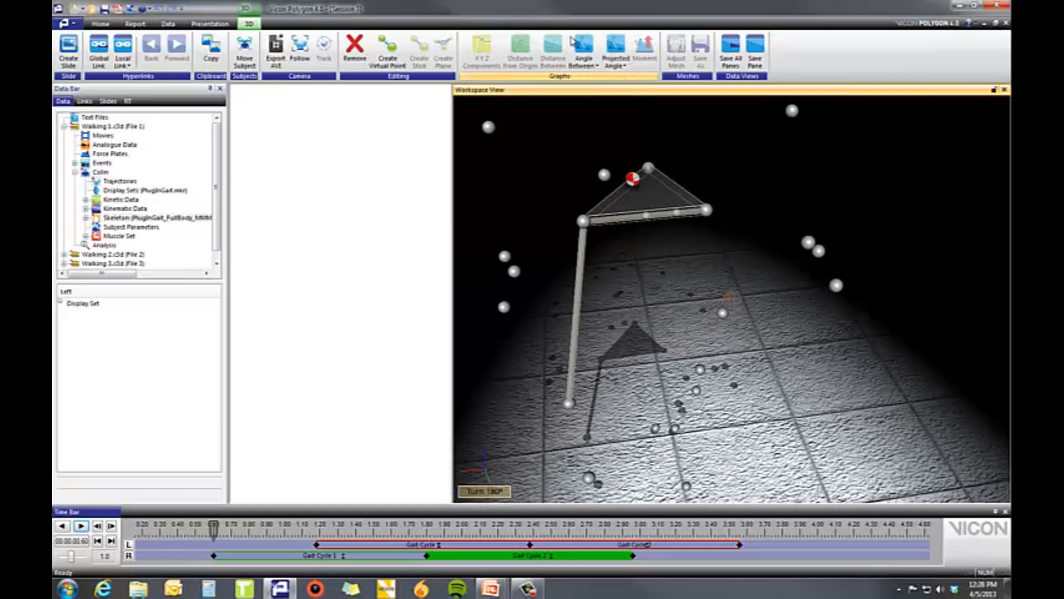
click(585, 62)
click(609, 78)
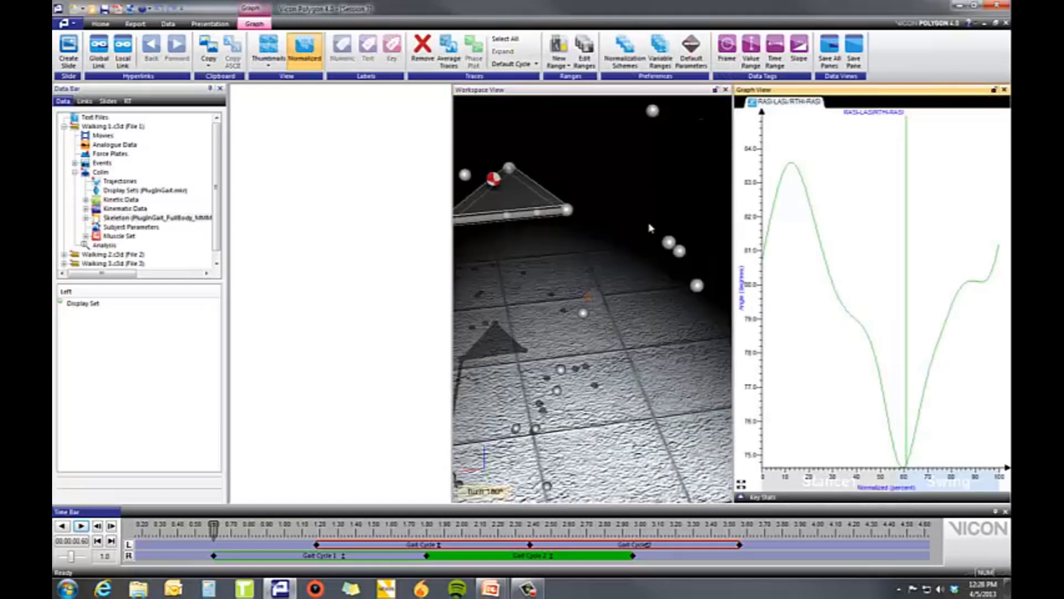
Step: Graph the projected angles between the RASI-LASI pelvis stick and the RTHI-RASI thigh stick
drag(452, 271, 365, 272)
drag(443, 252, 549, 238)
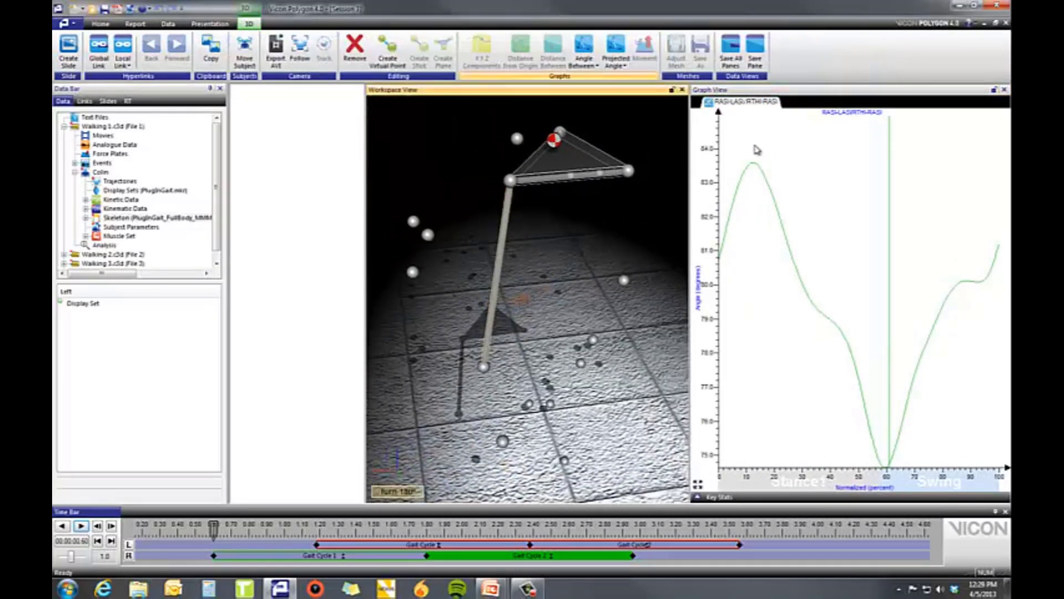
click(796, 269)
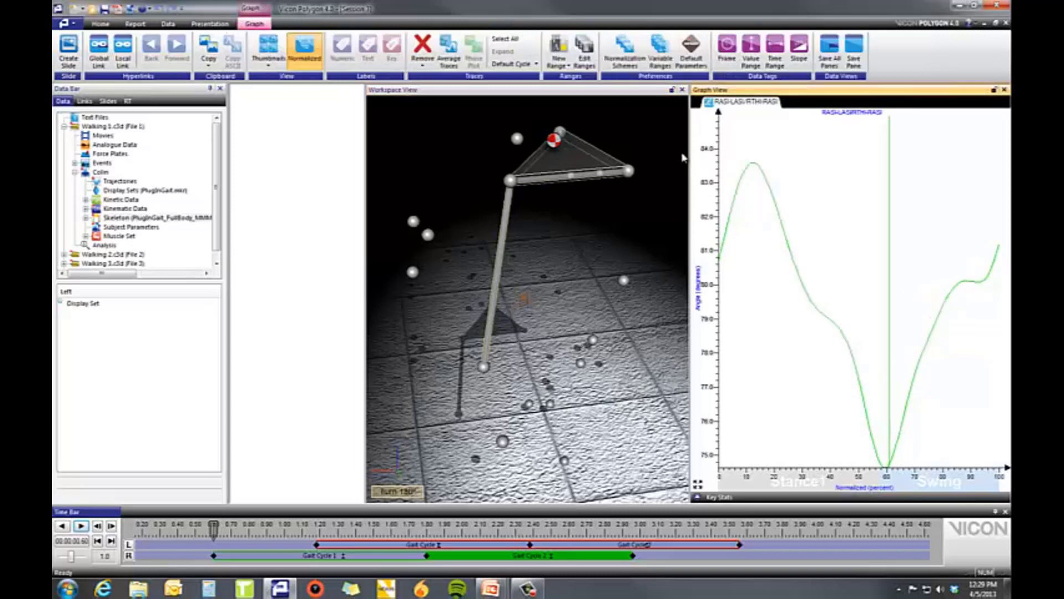
click(560, 182)
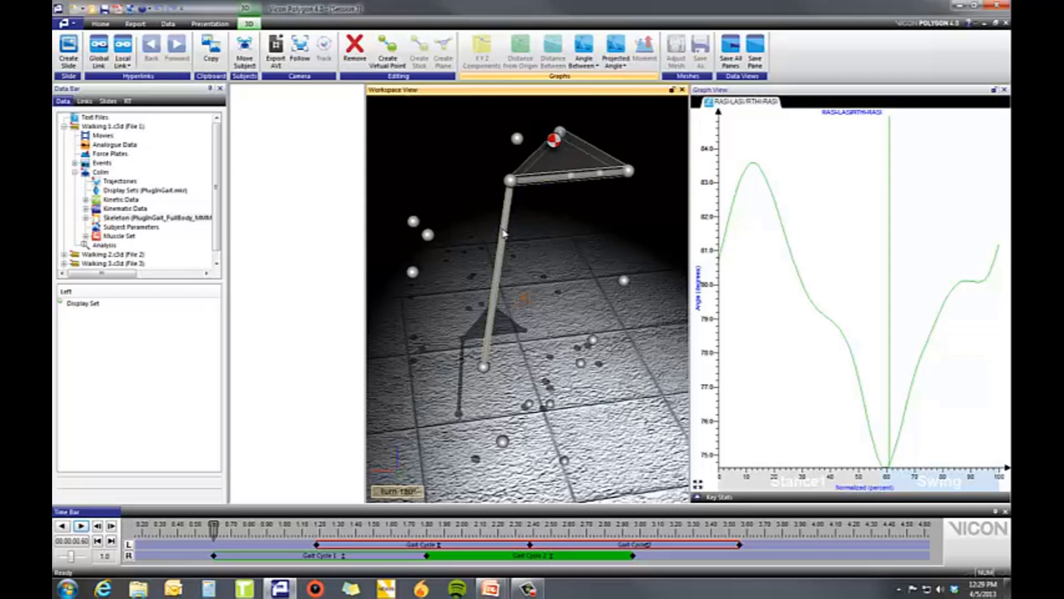
click(619, 71)
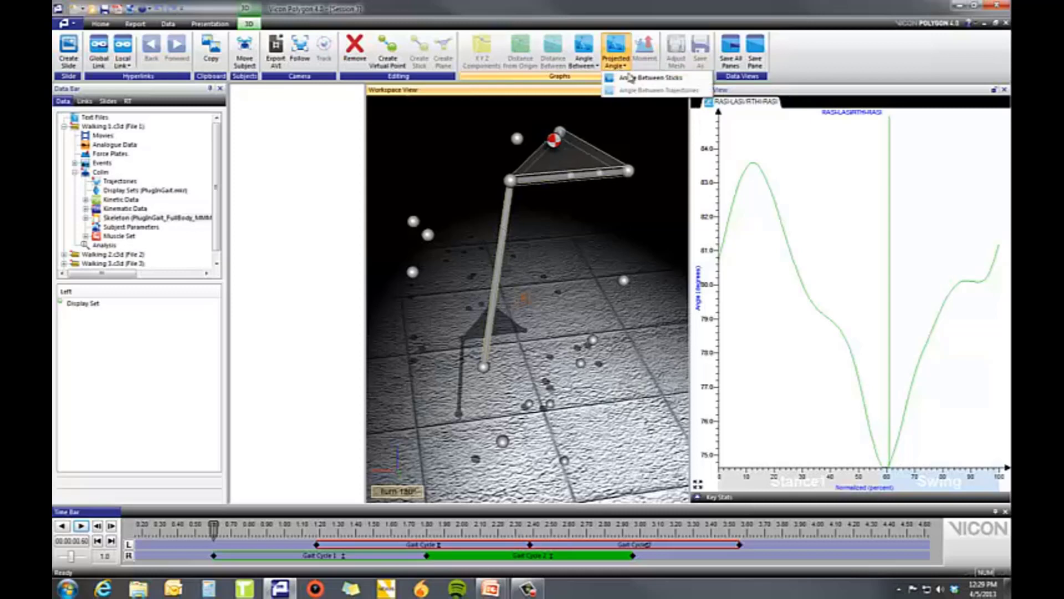
click(638, 82)
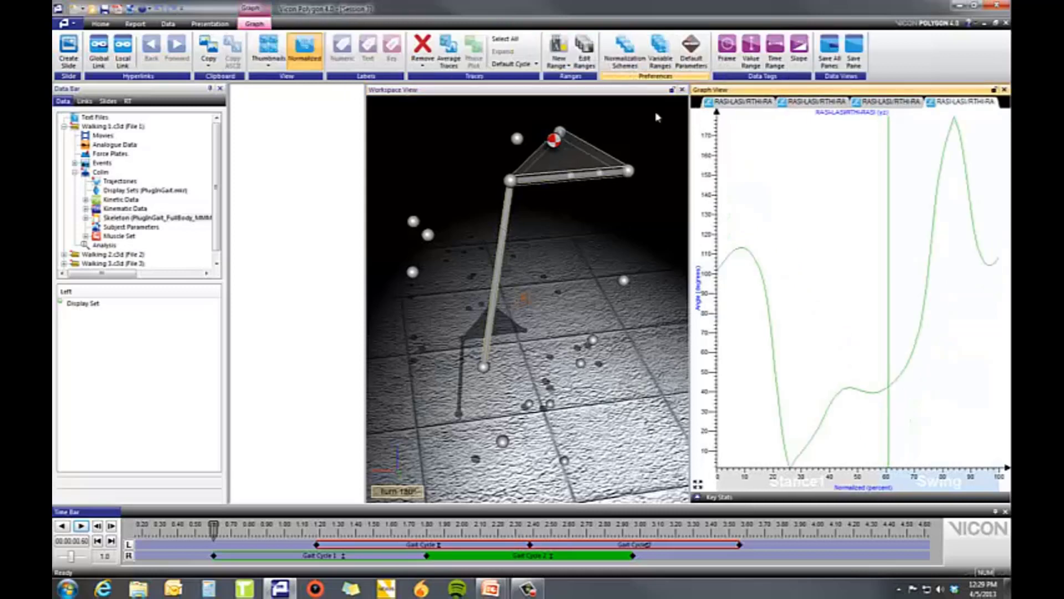
Step: Review the xz and xy projected-angle graphs, close the graph view and resize the 3D workspace
click(901, 103)
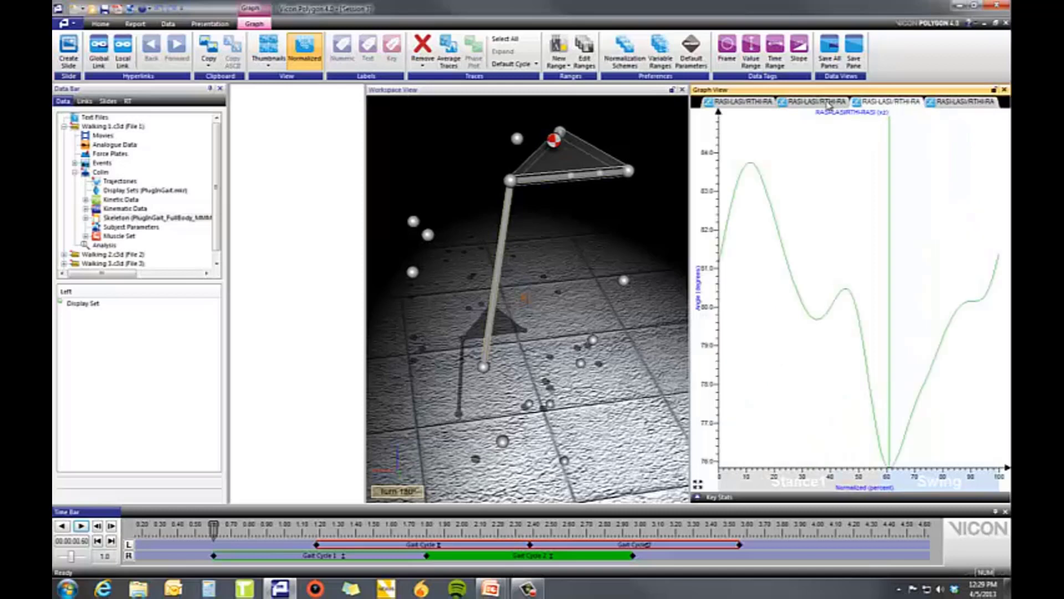
click(828, 103)
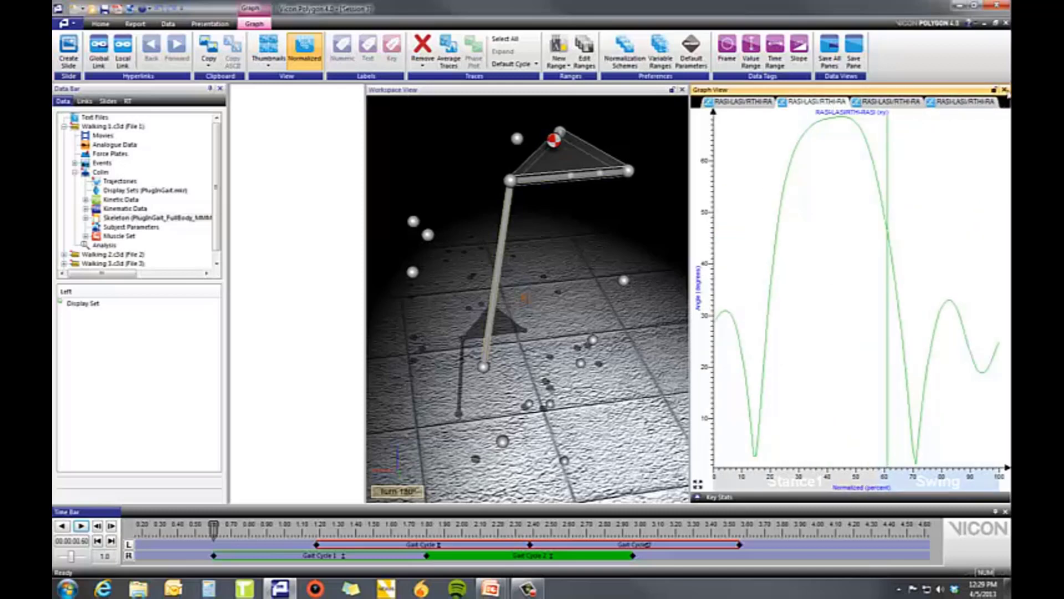
click(1005, 90)
drag(691, 267, 443, 263)
Step: Remove the thigh stick, the pelvis stick and plane, and the two virtual points between the RASI and LASI markers
right_drag(665, 230, 690, 261)
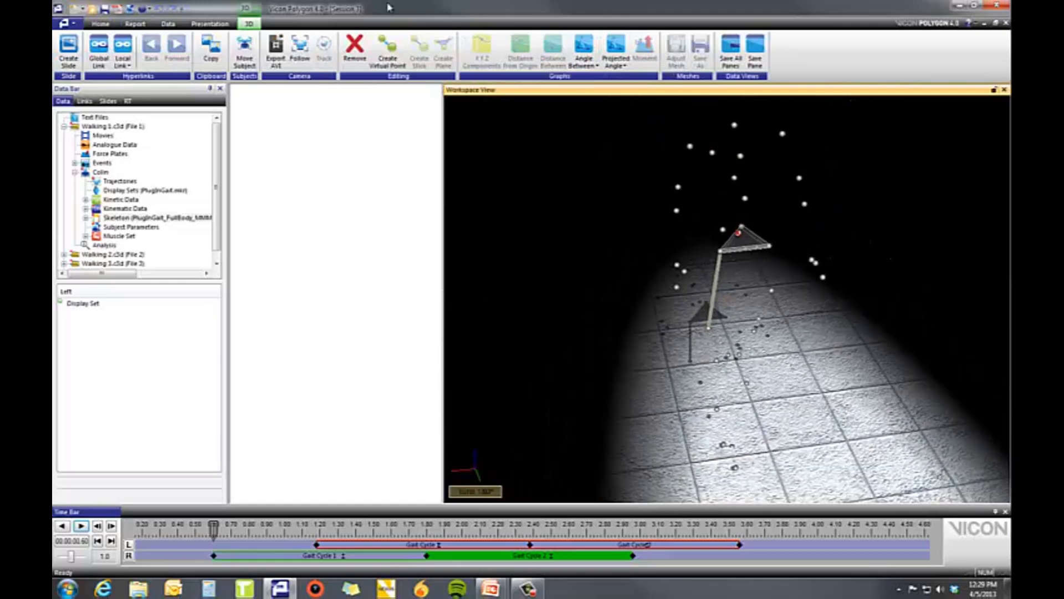
click(354, 49)
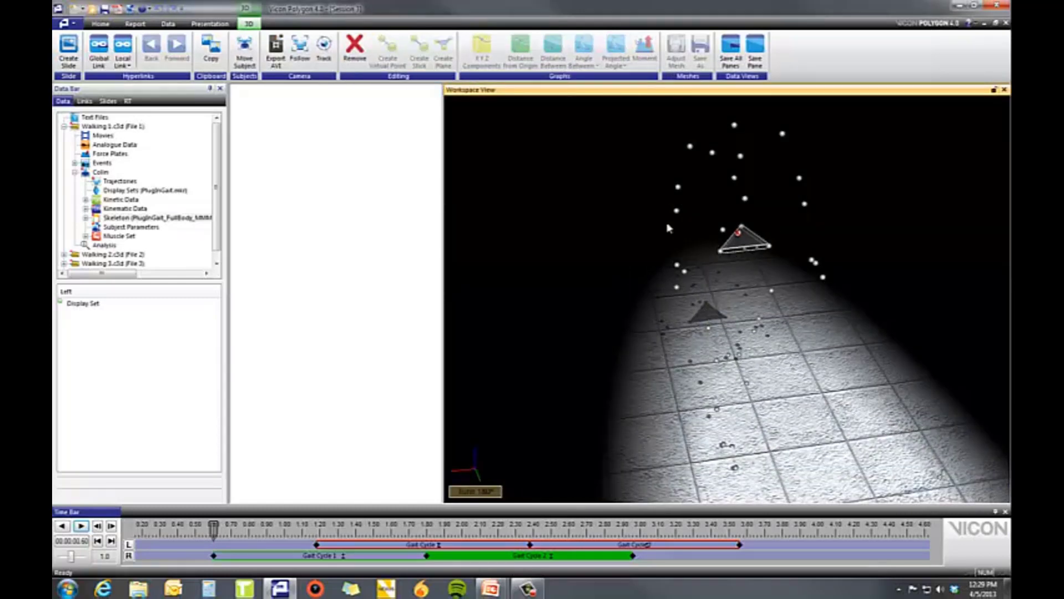
click(354, 48)
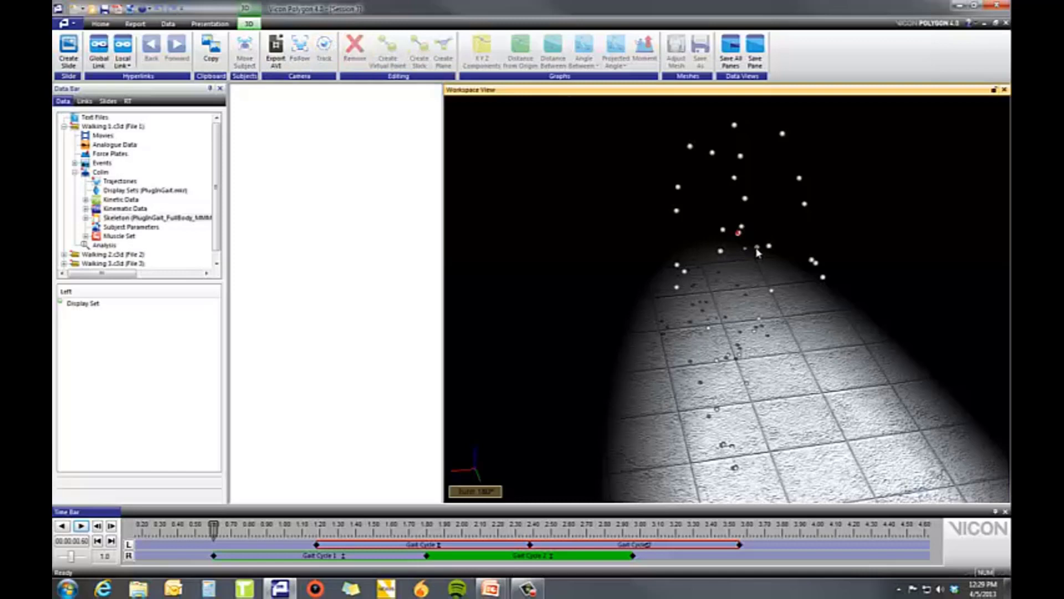
click(758, 252)
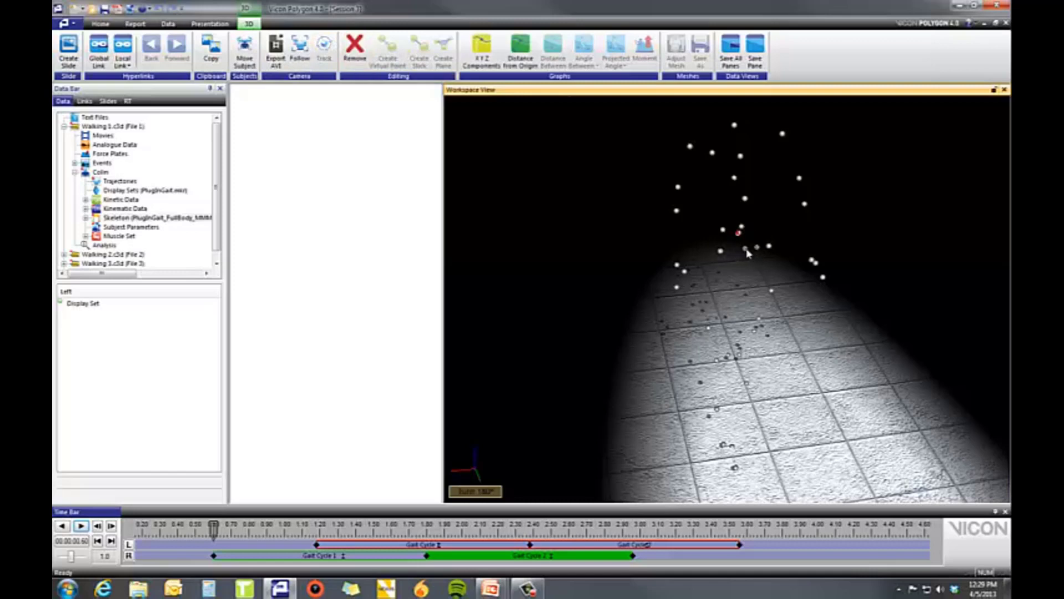
click(354, 49)
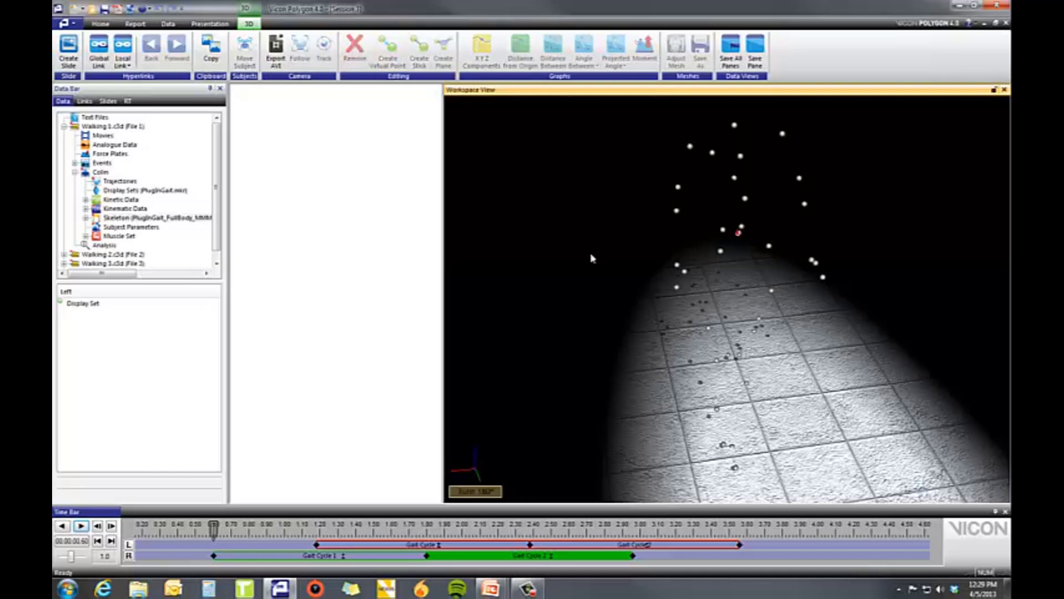
Step: Show the skeleton's segments and hide its markers in the 3D workspace
right_click(738, 268)
mouse_move(765, 310)
click(868, 300)
right_click(746, 261)
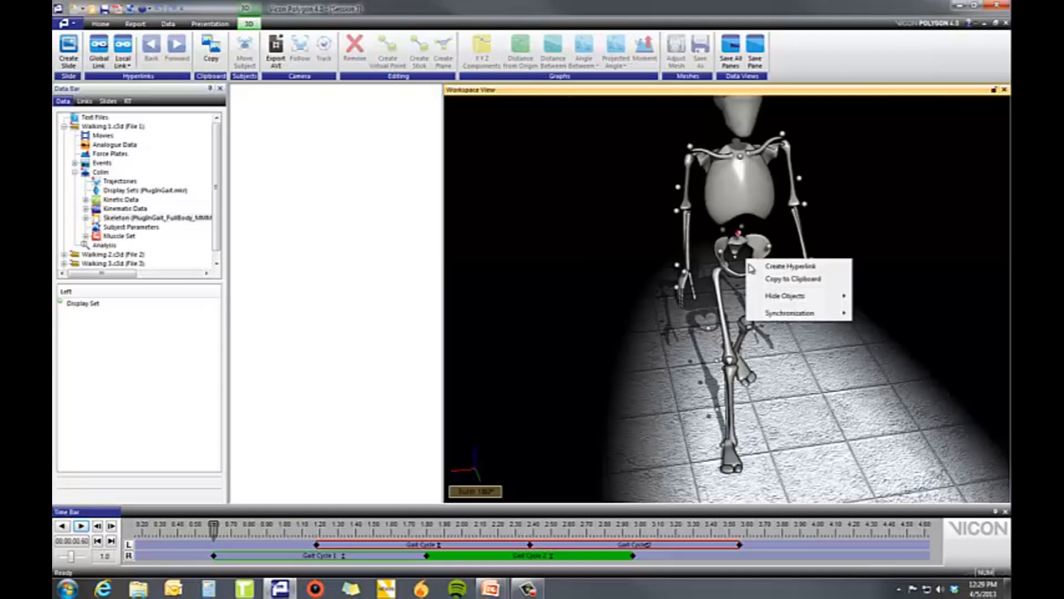
mouse_move(786, 296)
click(909, 308)
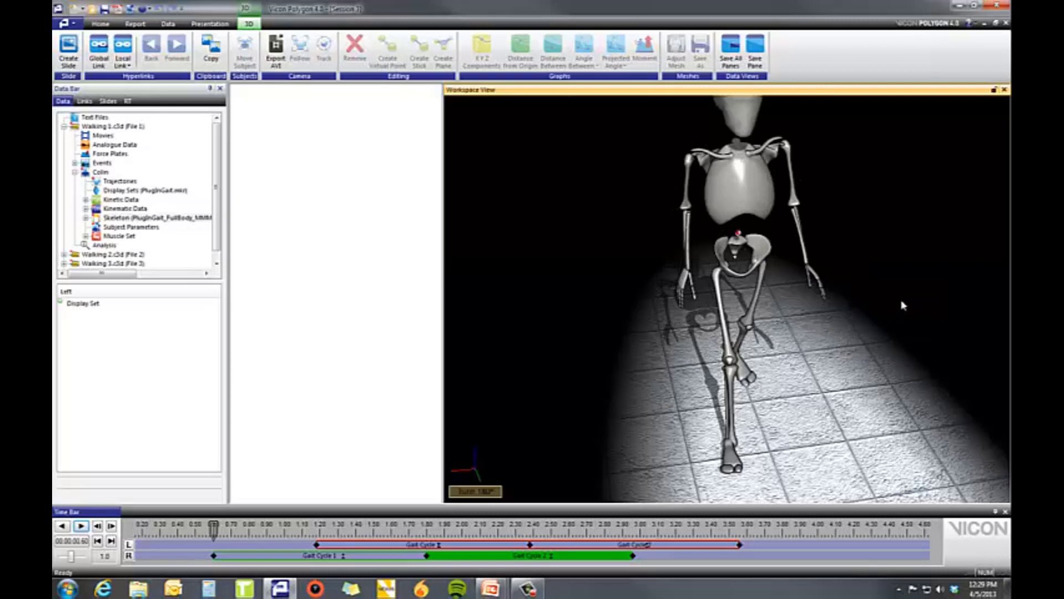
Step: Make the camera follow a leg segment near the skeleton's knee and play part of the trial
right_drag(876, 338, 872, 382)
drag(816, 394, 858, 301)
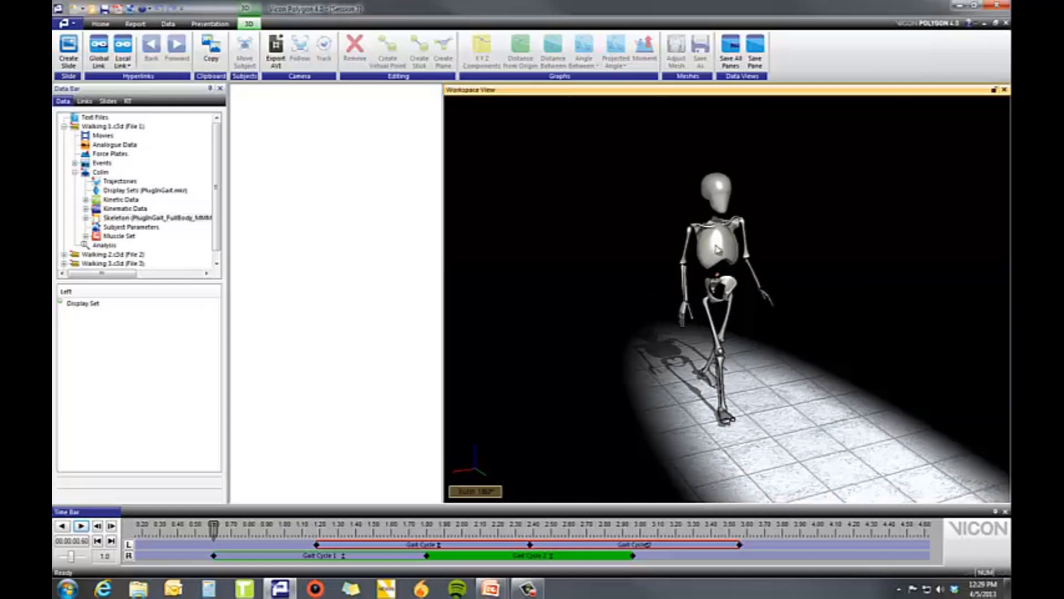
drag(822, 378, 852, 378)
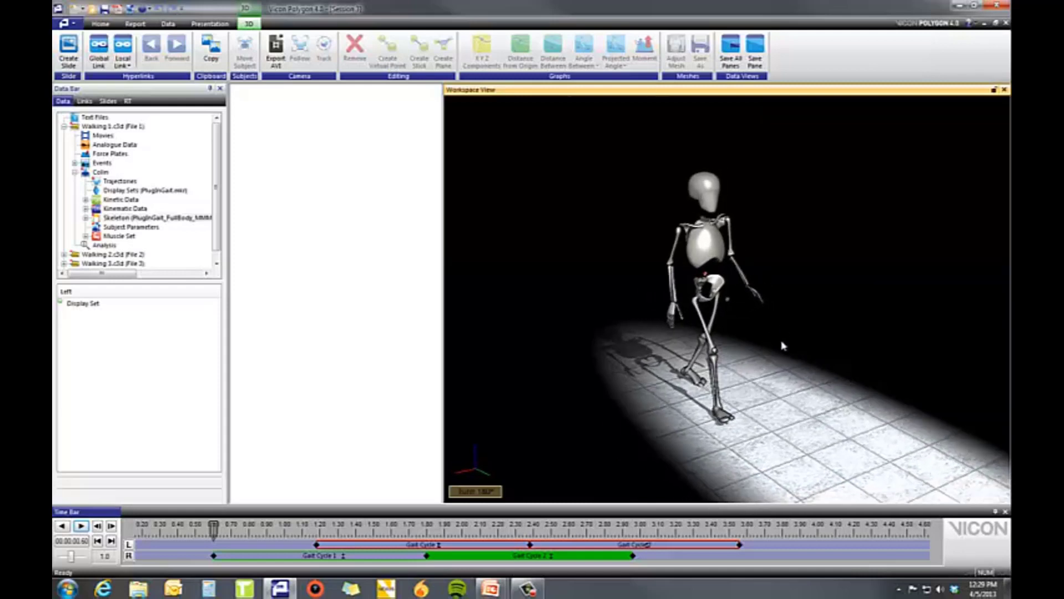
right_drag(781, 333, 741, 348)
click(710, 333)
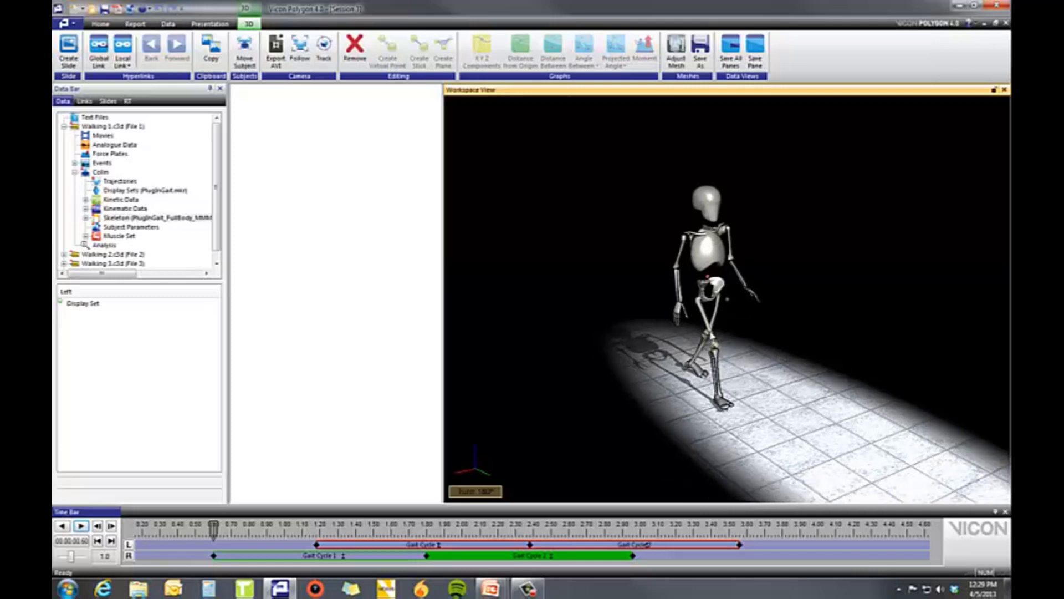
click(304, 59)
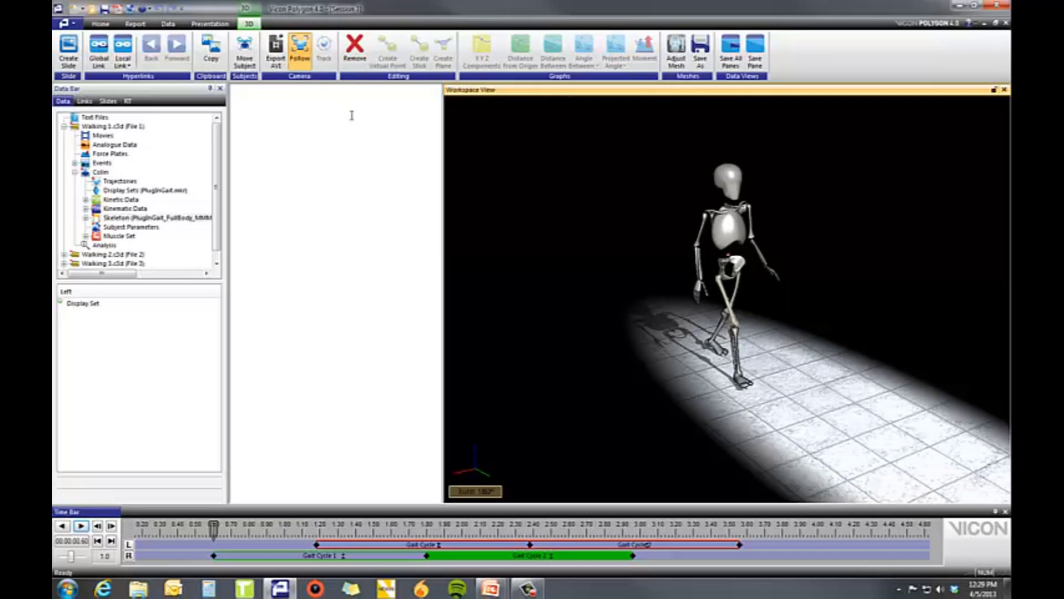
click(82, 525)
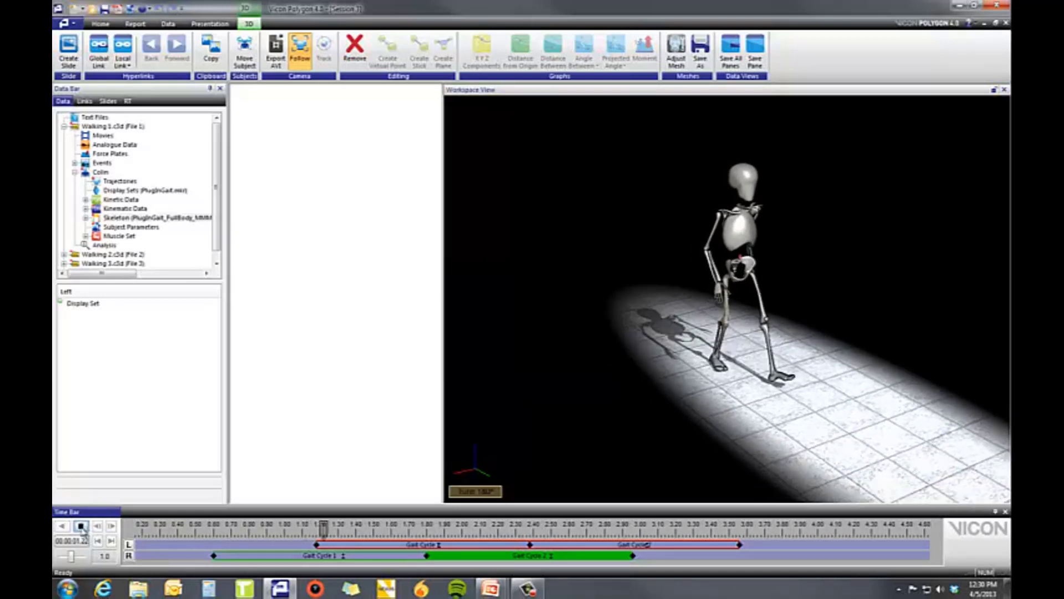
click(82, 525)
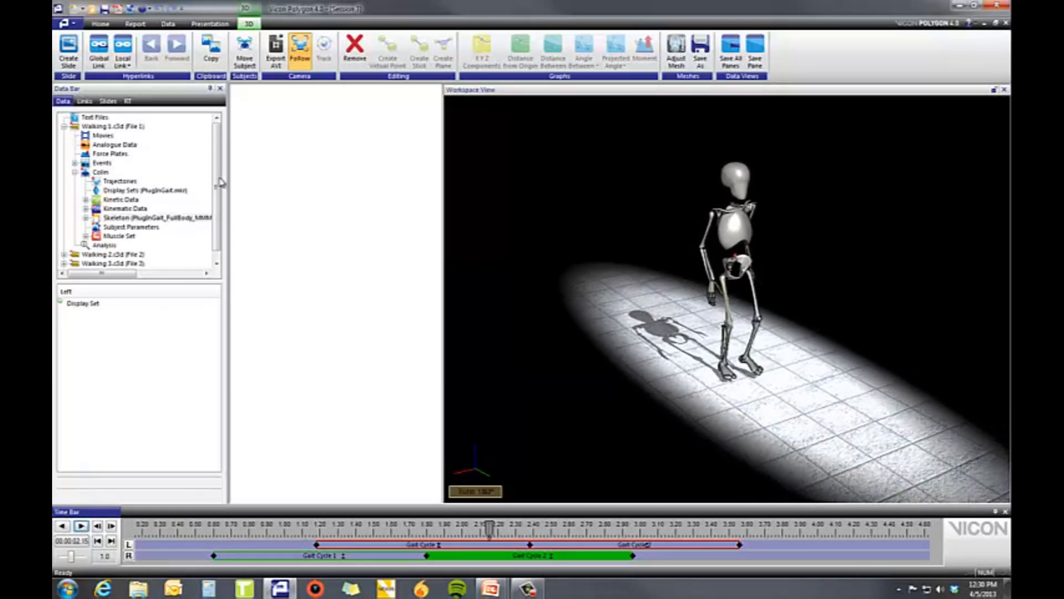
Step: Detach the camera by turning Follow off and play the trial from a stationary view
click(299, 49)
click(81, 526)
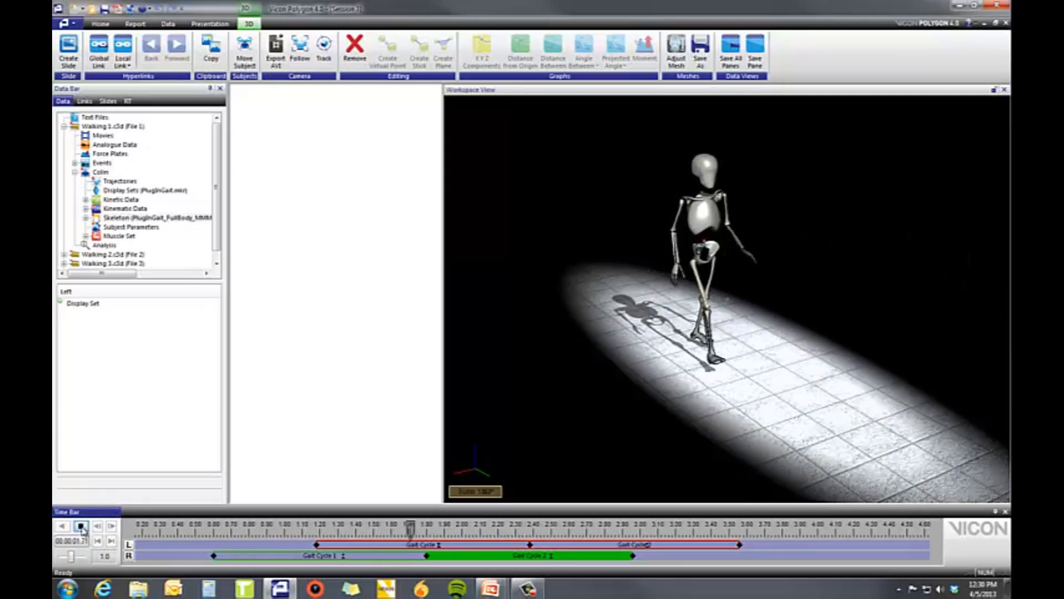
click(81, 526)
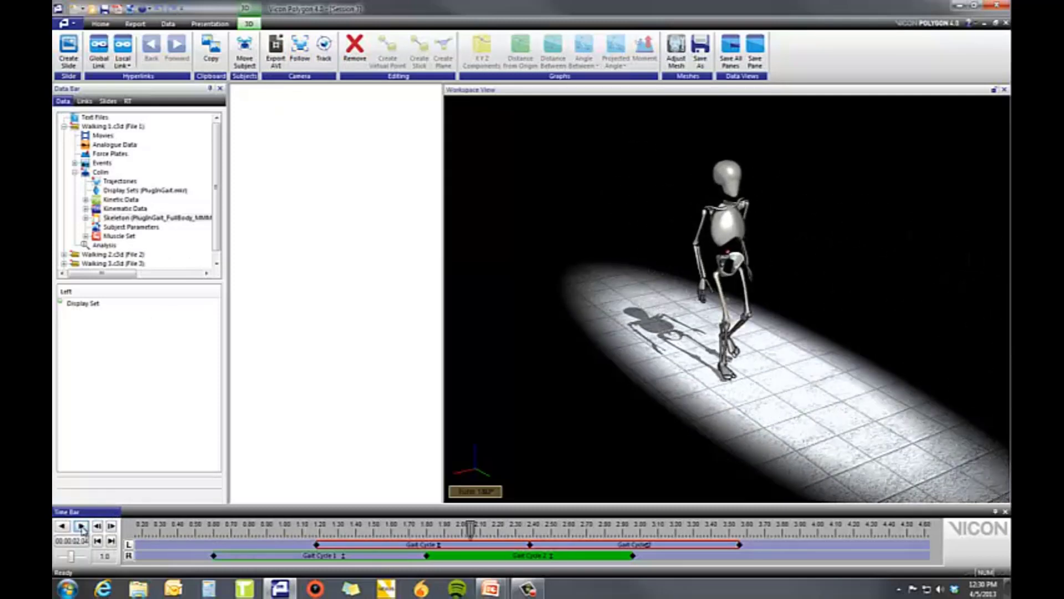
Step: Track the selected leg segment with the camera, play part of the trial, and turn Track off
click(325, 59)
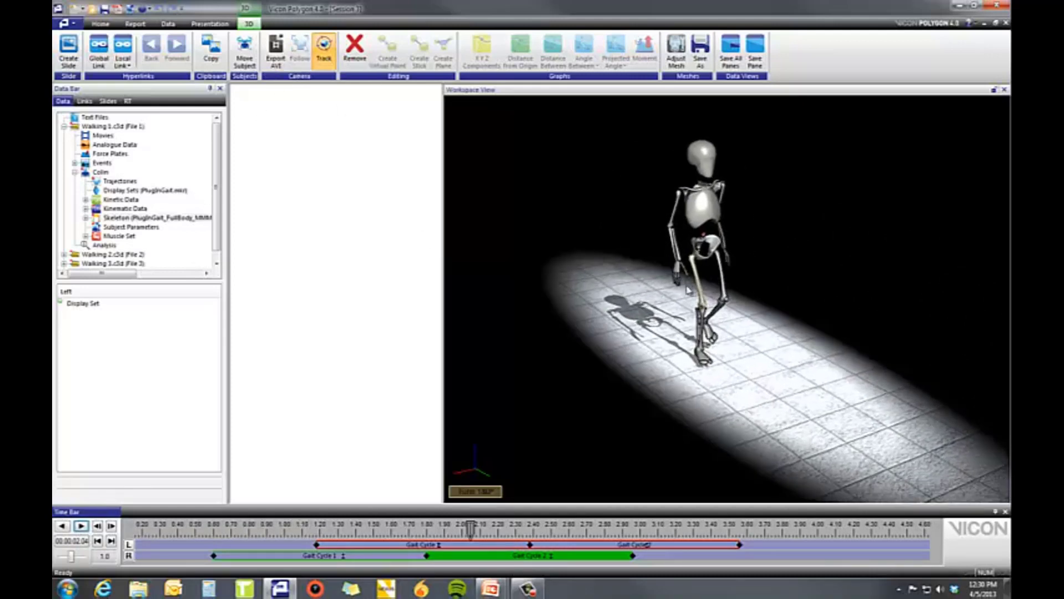
drag(622, 364, 689, 280)
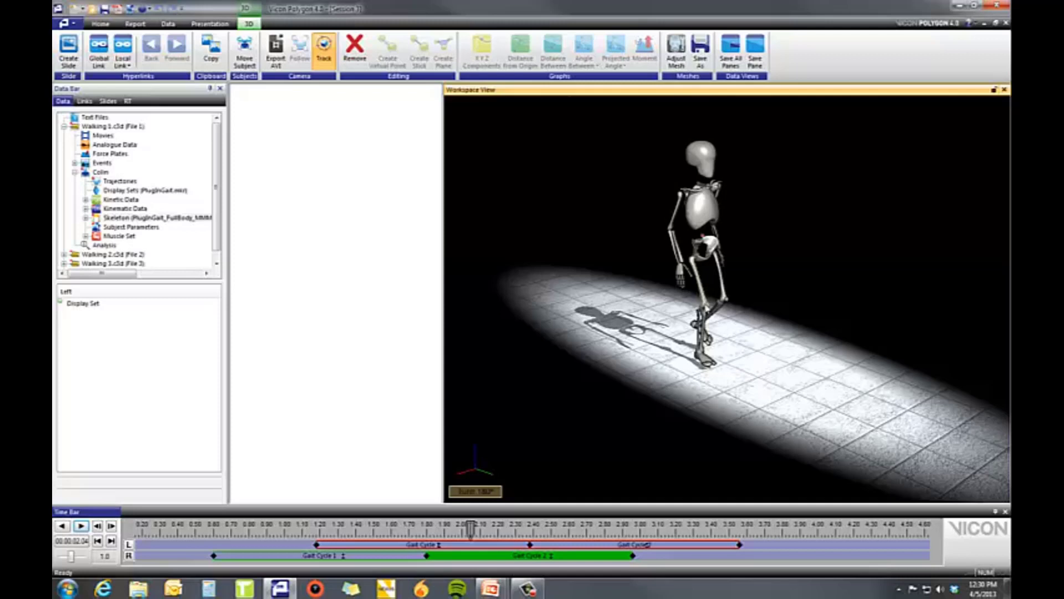
mouse_move(702, 302)
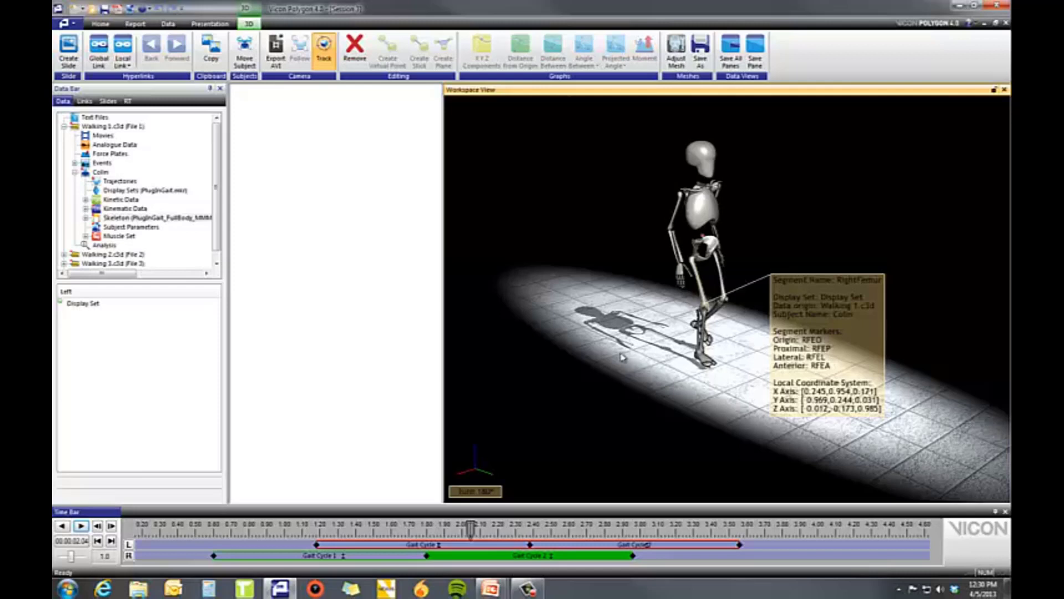
click(81, 526)
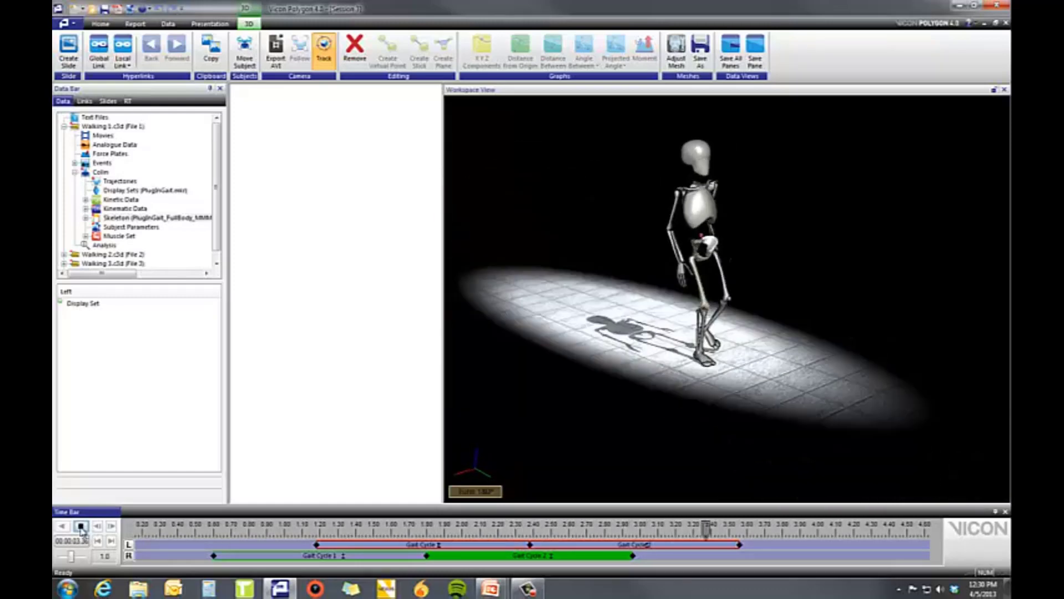
click(81, 527)
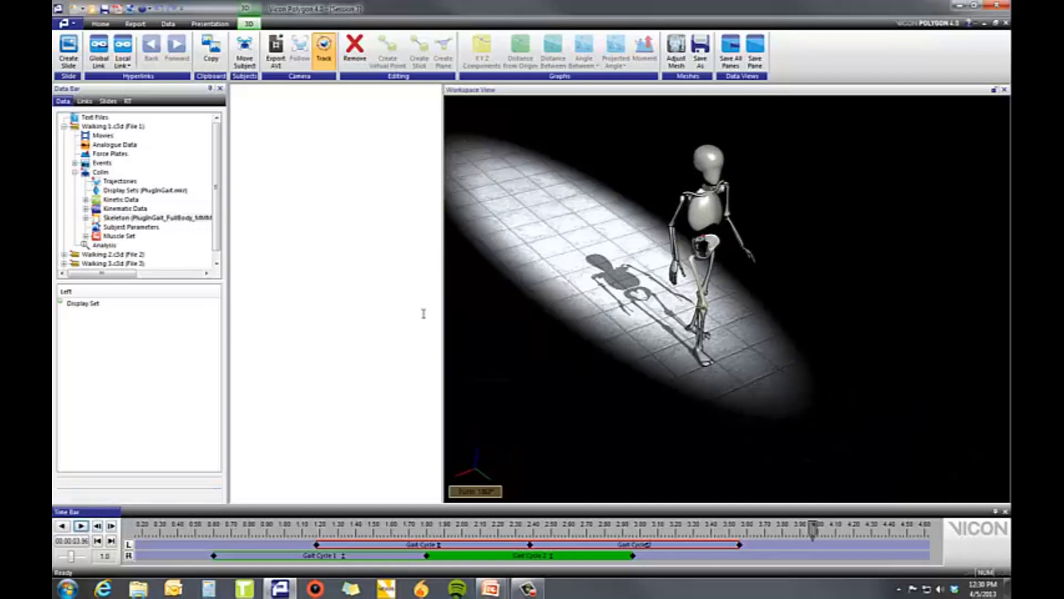
click(322, 52)
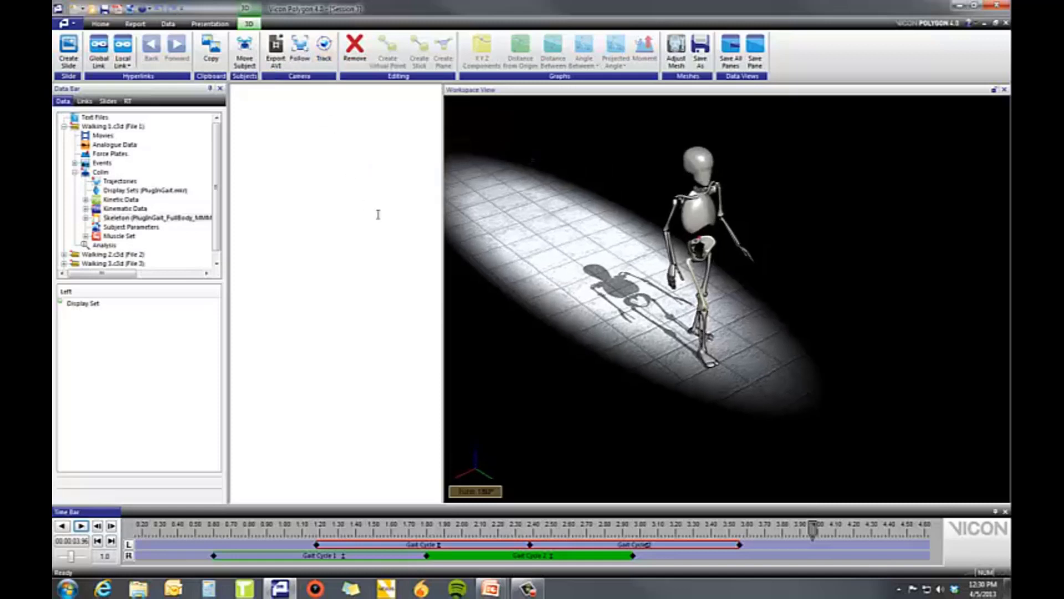
drag(626, 350, 631, 347)
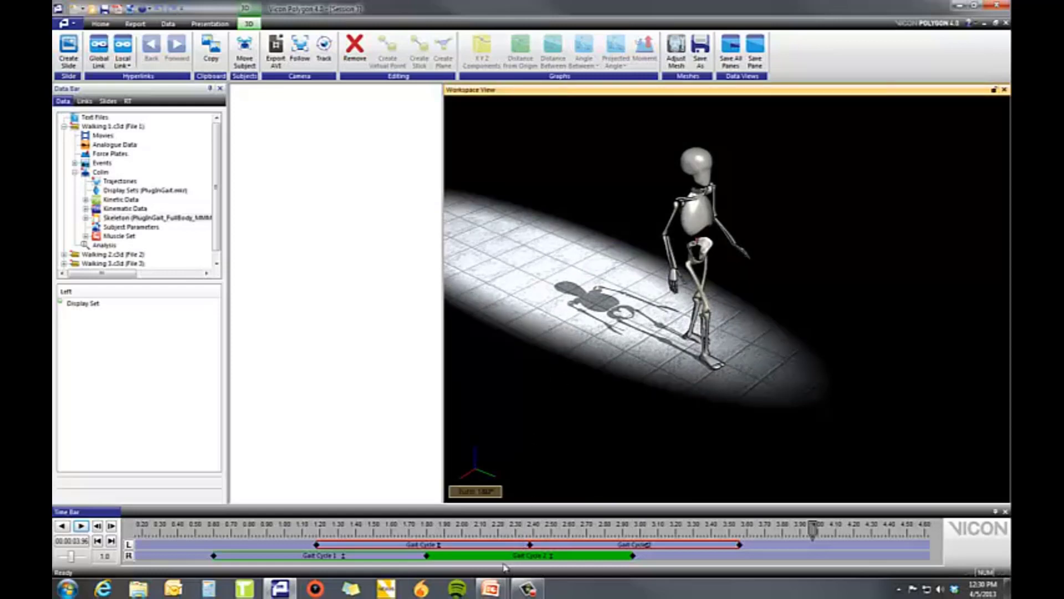
click(490, 588)
click(535, 540)
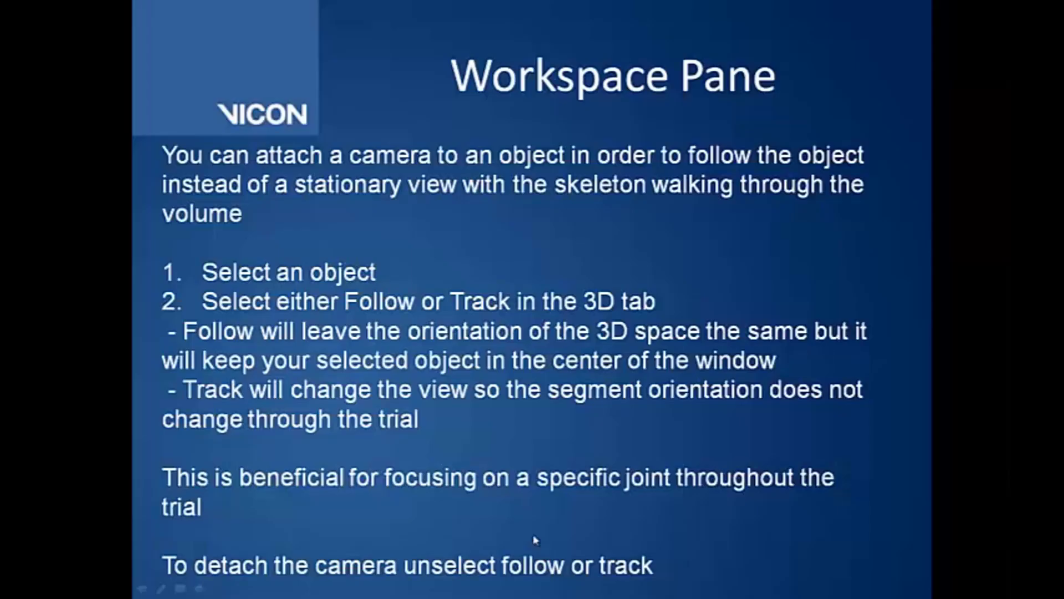
click(645, 431)
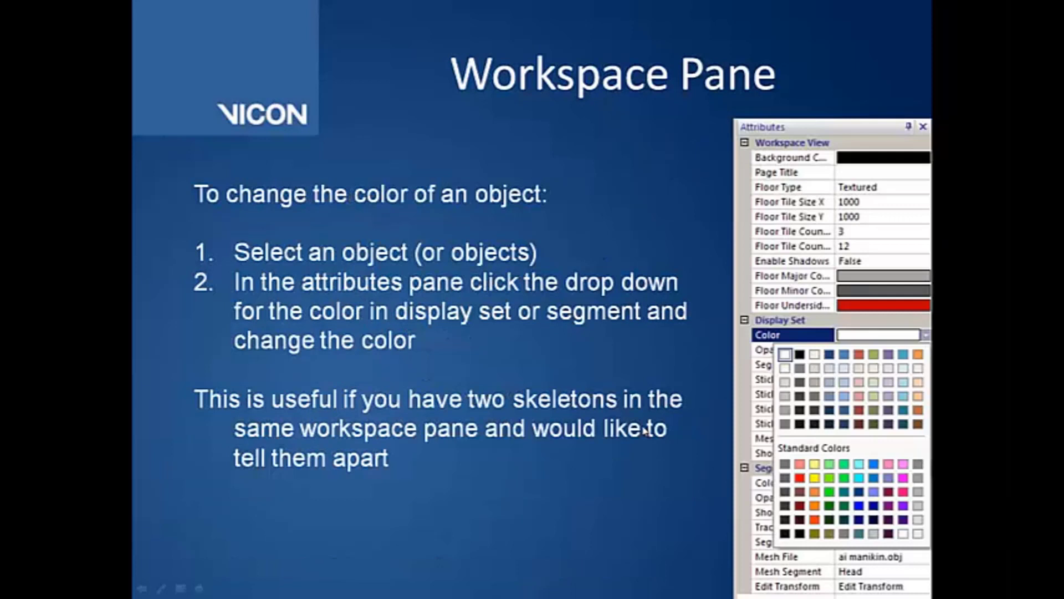
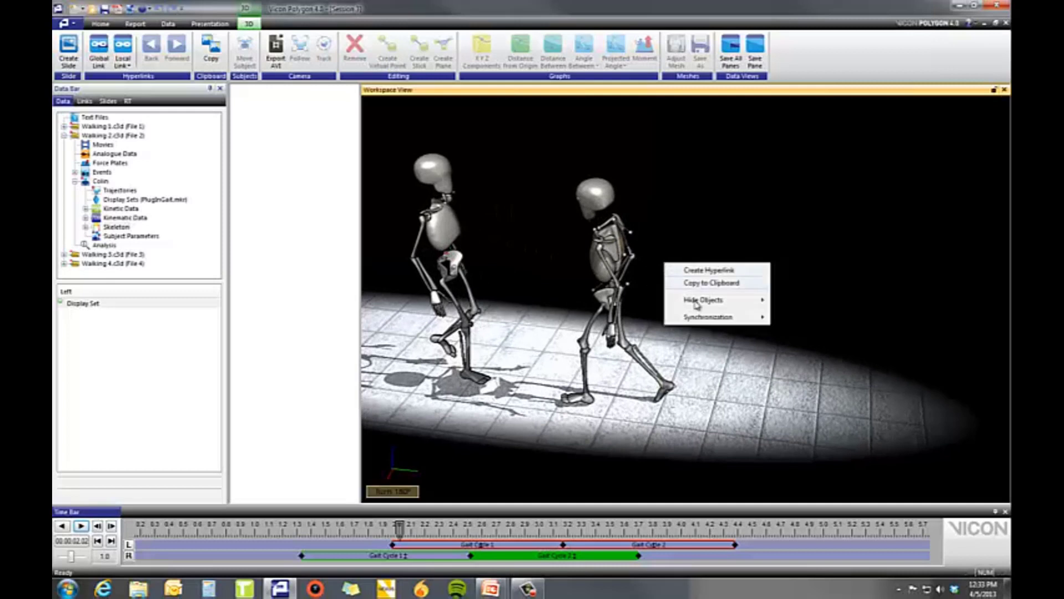
Step: Turn on the display of markers and sticks in the workspace containing the two walking skeletons
mouse_move(695, 302)
click(792, 312)
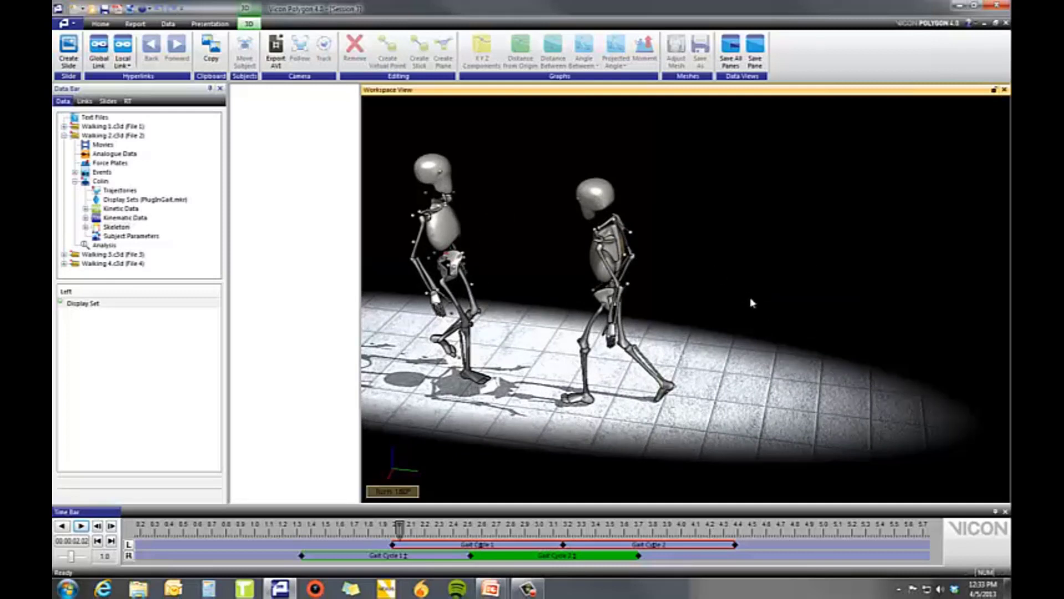
right_click(720, 265)
mouse_move(765, 305)
click(838, 326)
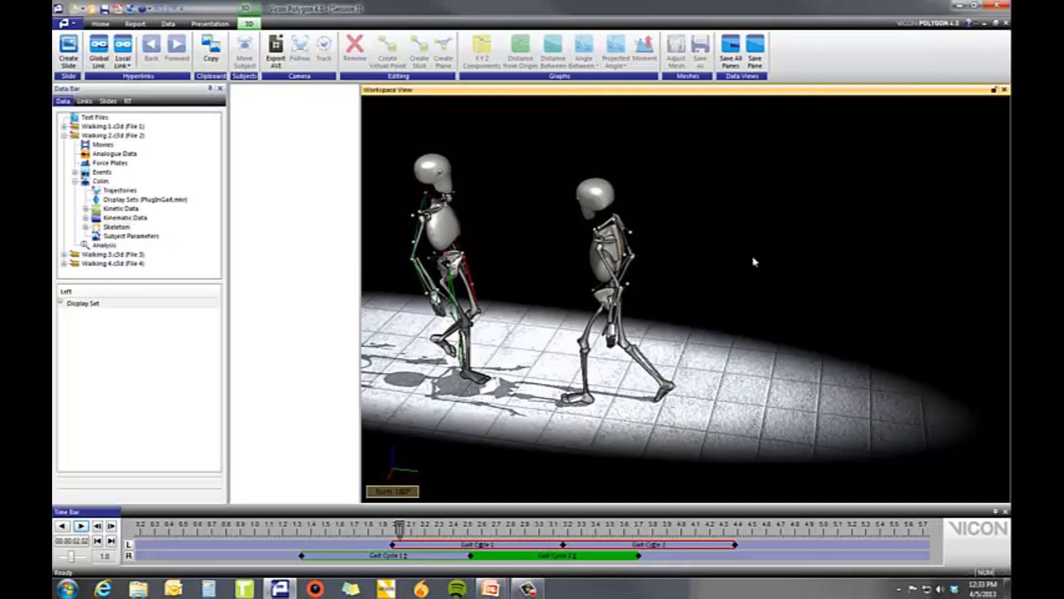
Step: Hide the sticks on both skeletons and turn their display back on
right_click(753, 258)
mouse_move(815, 299)
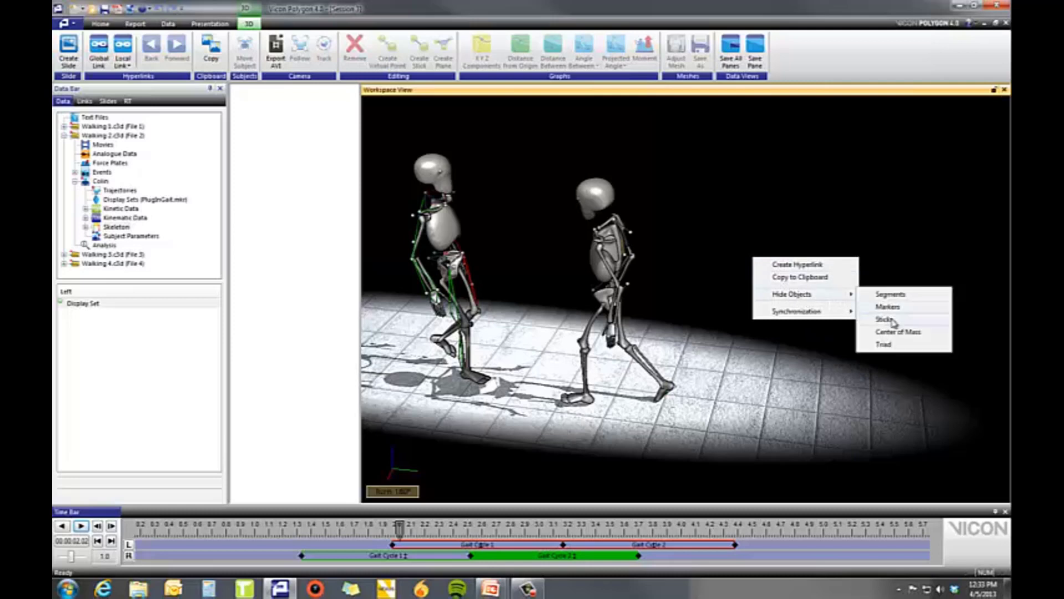
click(884, 320)
right_click(793, 257)
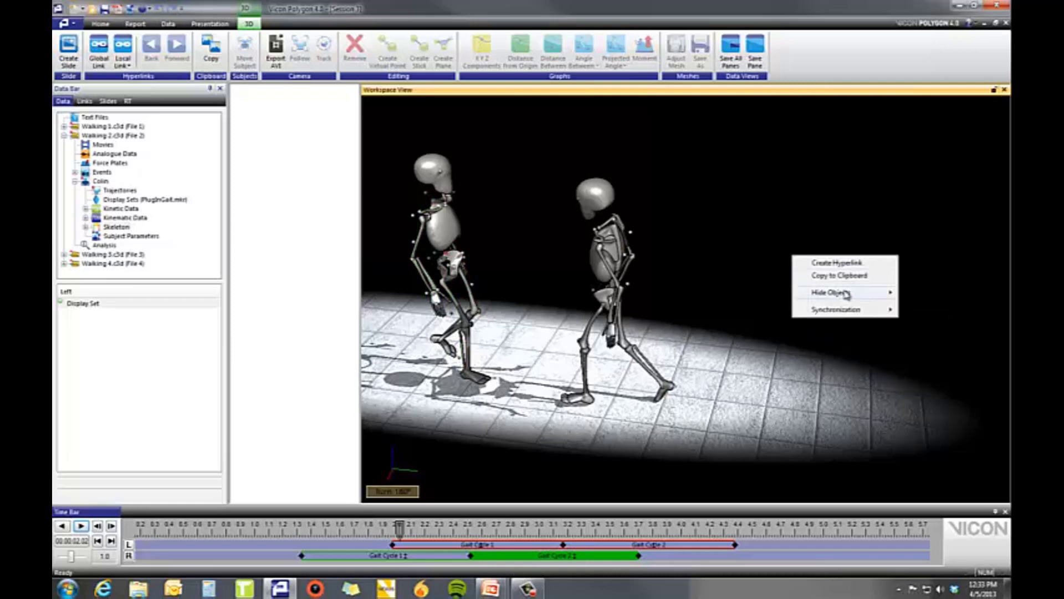
mouse_move(854, 294)
click(924, 317)
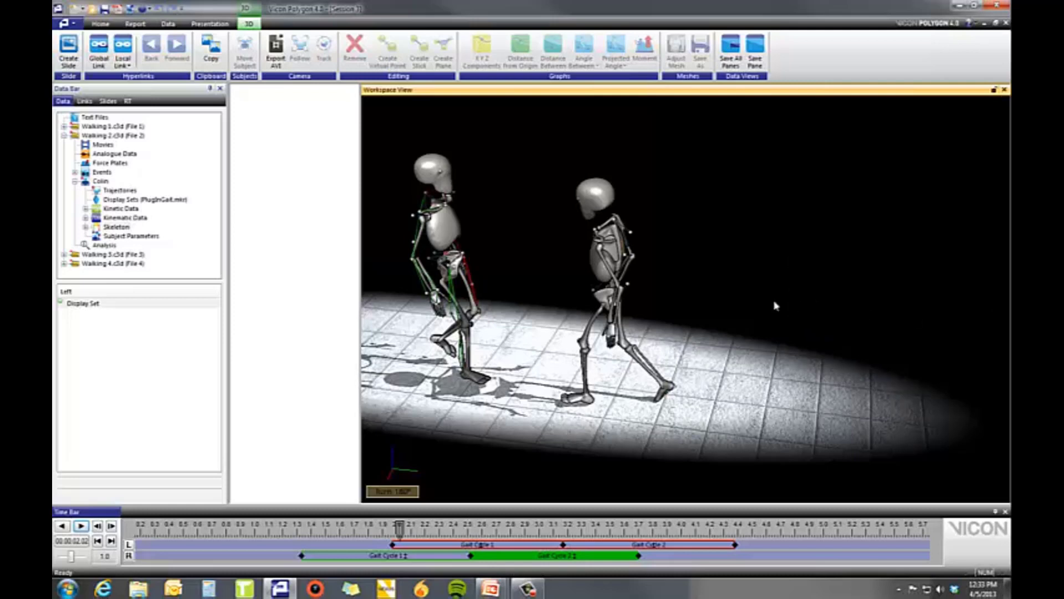
Step: Hide the markers and the sticks in the workspace so only the two skeleton meshes are displayed
right_click(733, 272)
mouse_move(787, 308)
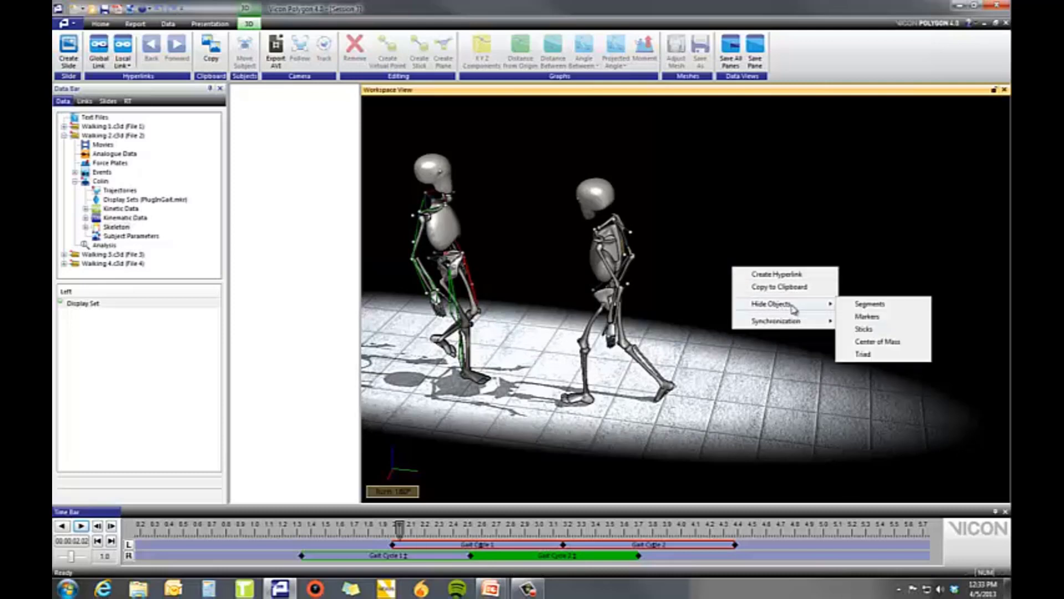
click(876, 316)
right_click(778, 271)
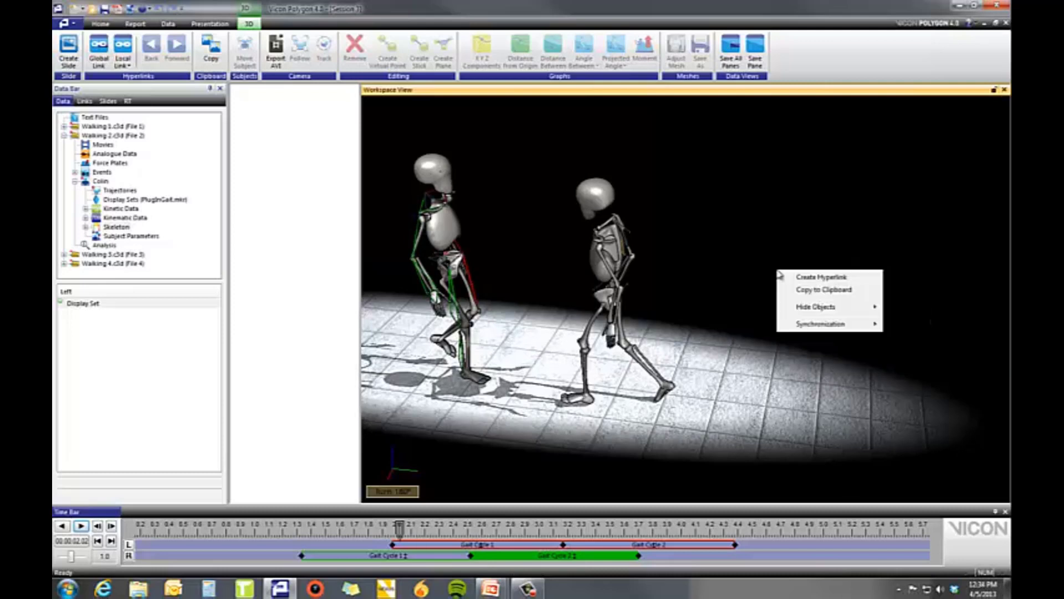
mouse_move(832, 313)
click(909, 332)
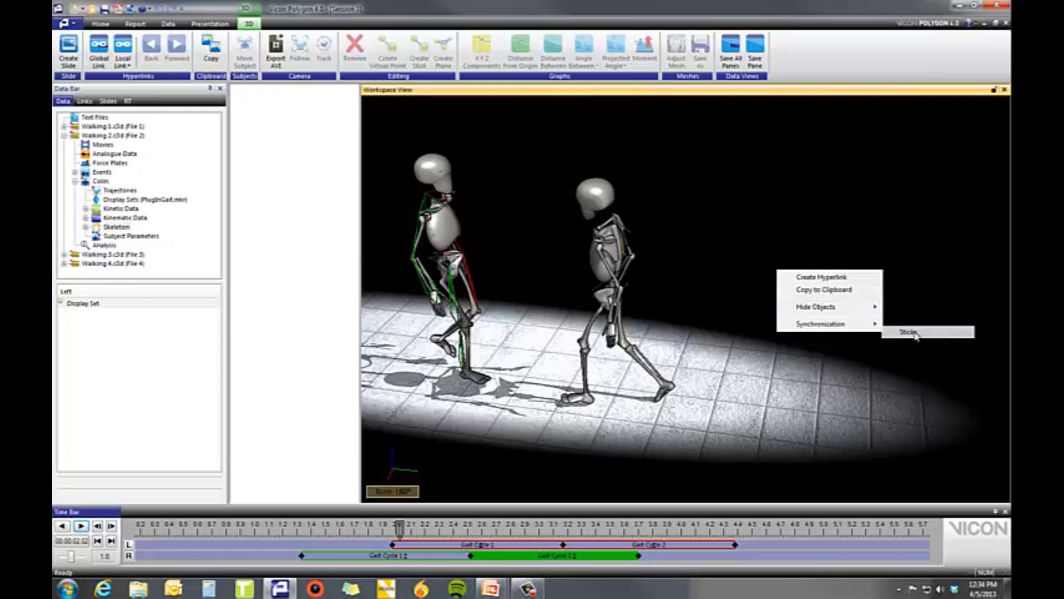
Step: Display the Attributes Bar alongside the workspace view of the two skeletons
drag(736, 304, 747, 303)
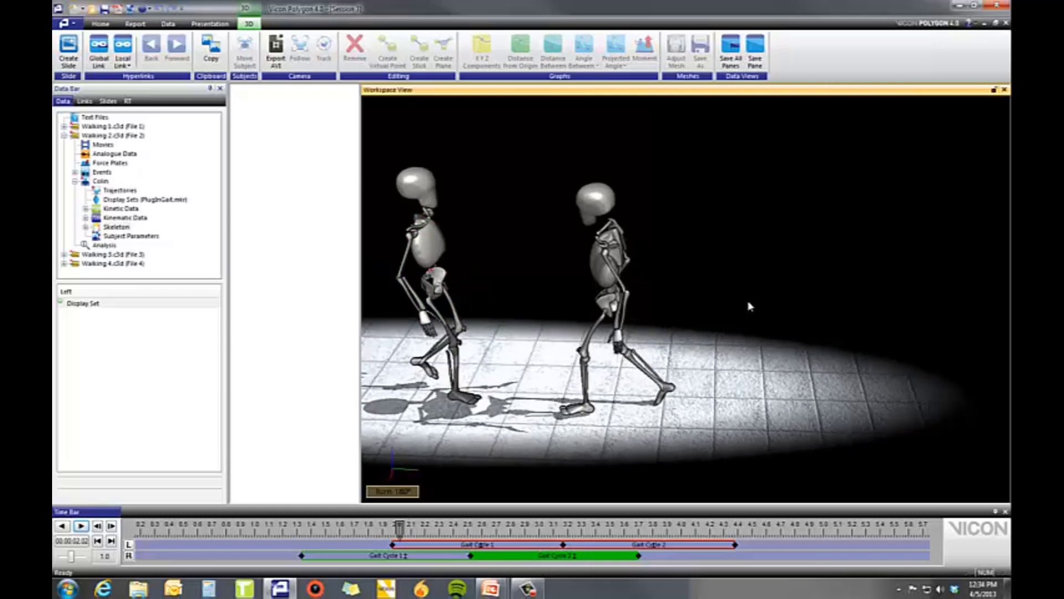
right_drag(723, 309, 700, 309)
middle_drag(722, 309, 754, 317)
right_click(752, 316)
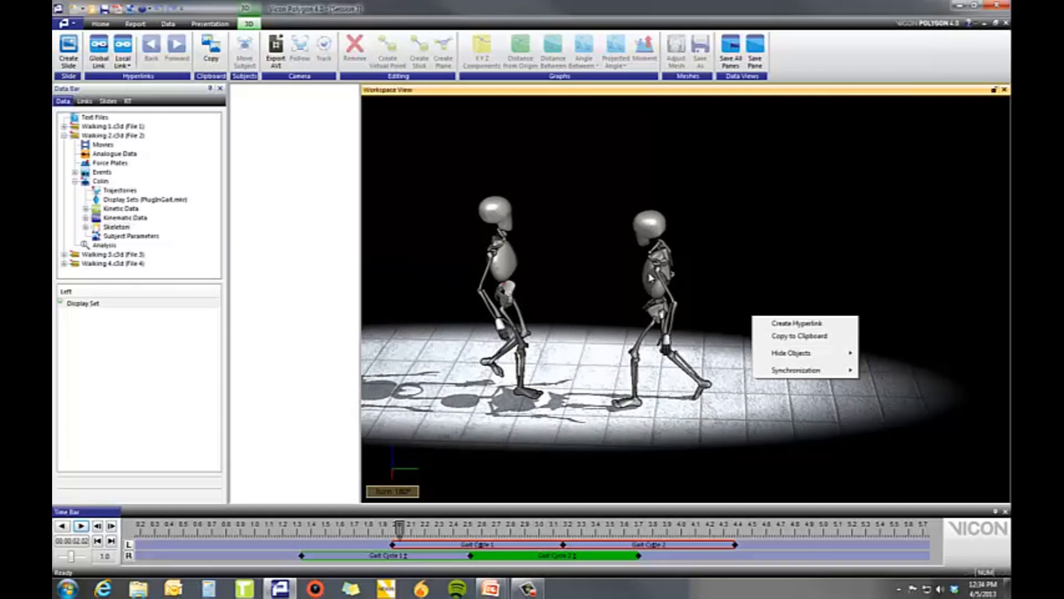
click(655, 290)
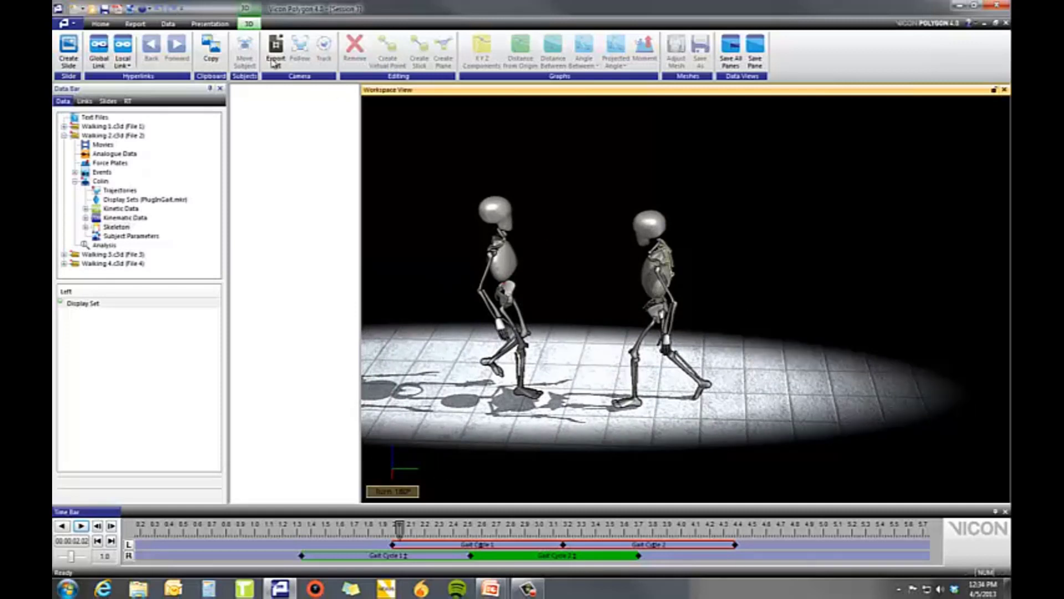
click(145, 9)
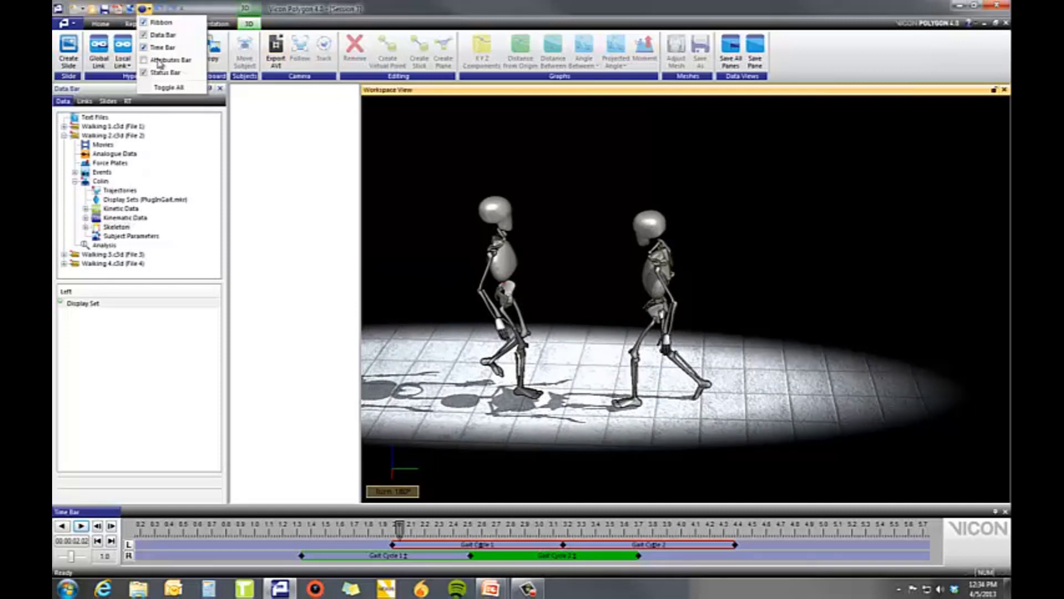
click(160, 60)
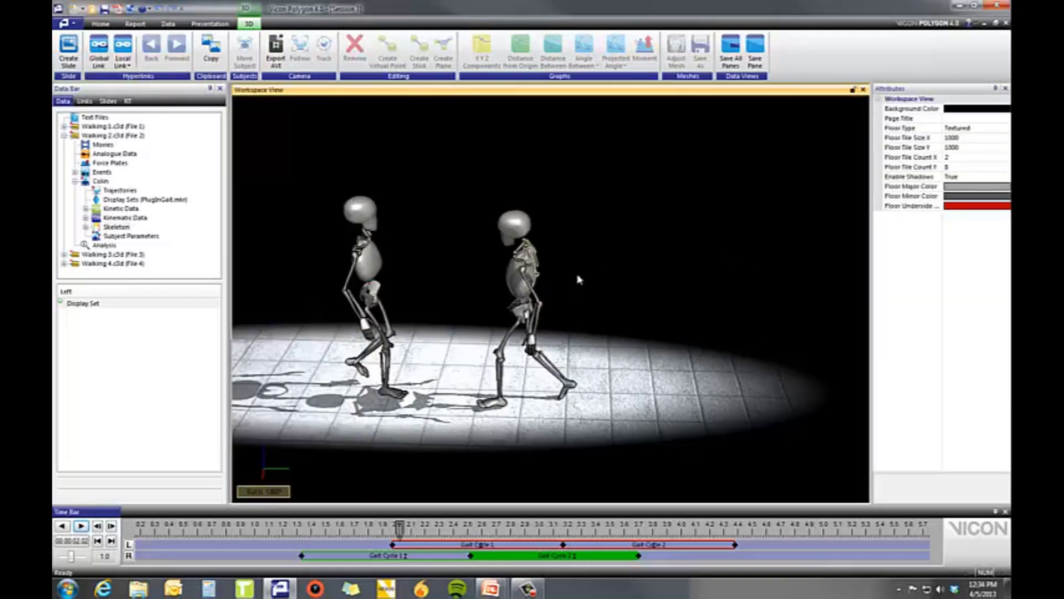
Step: Change the Display Set color of the skeleton facing the other one to dark teal
click(515, 227)
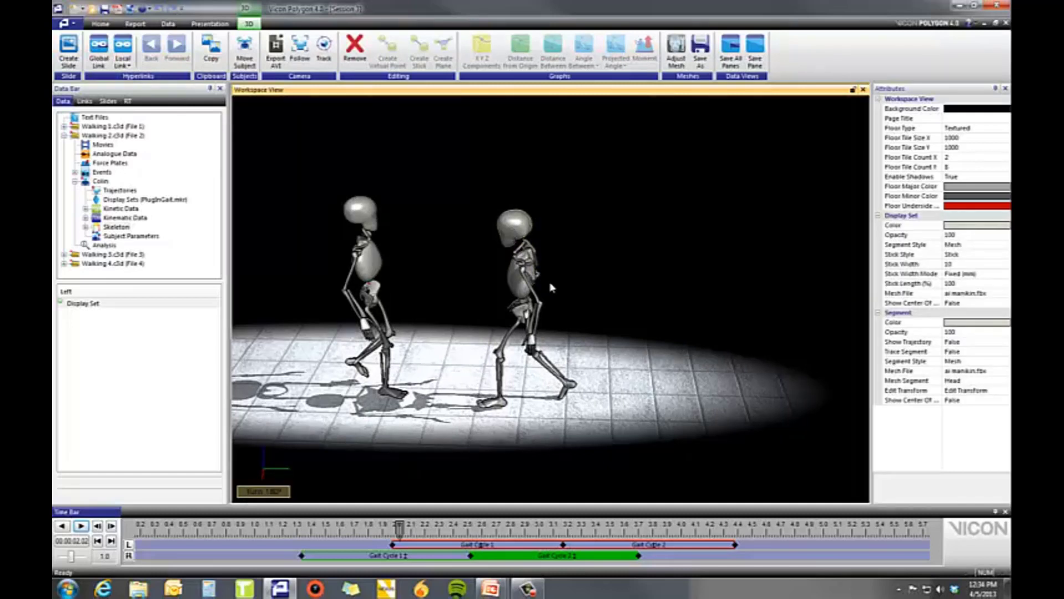
click(1005, 226)
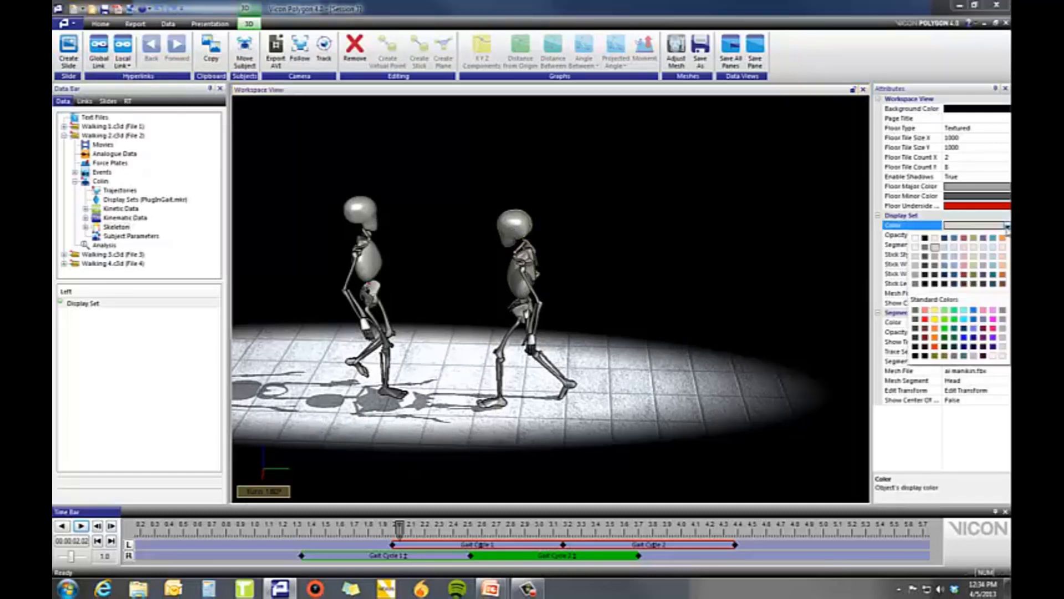
click(954, 331)
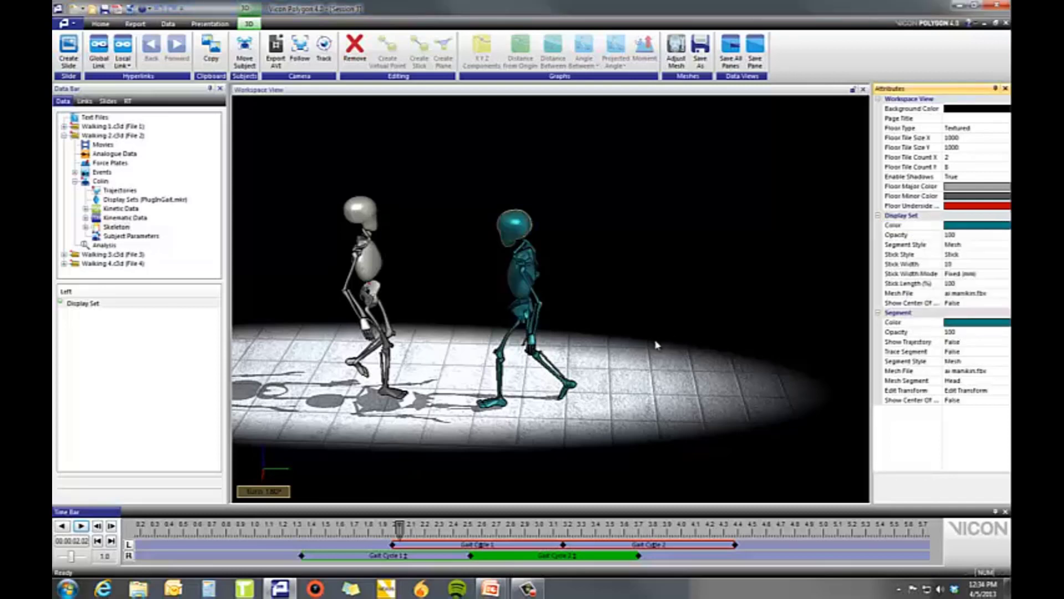
drag(655, 345, 669, 335)
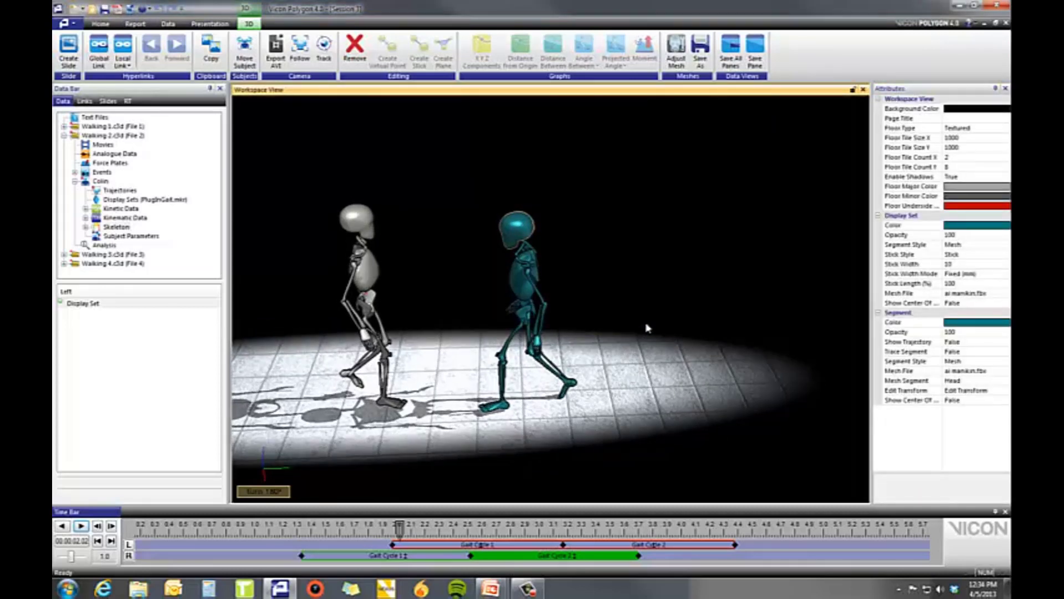
Step: Synchronize the teal skeleton's Walking 2.c3d trial with Walking 1.c3d on the left gait events and accept the synchronization
click(376, 283)
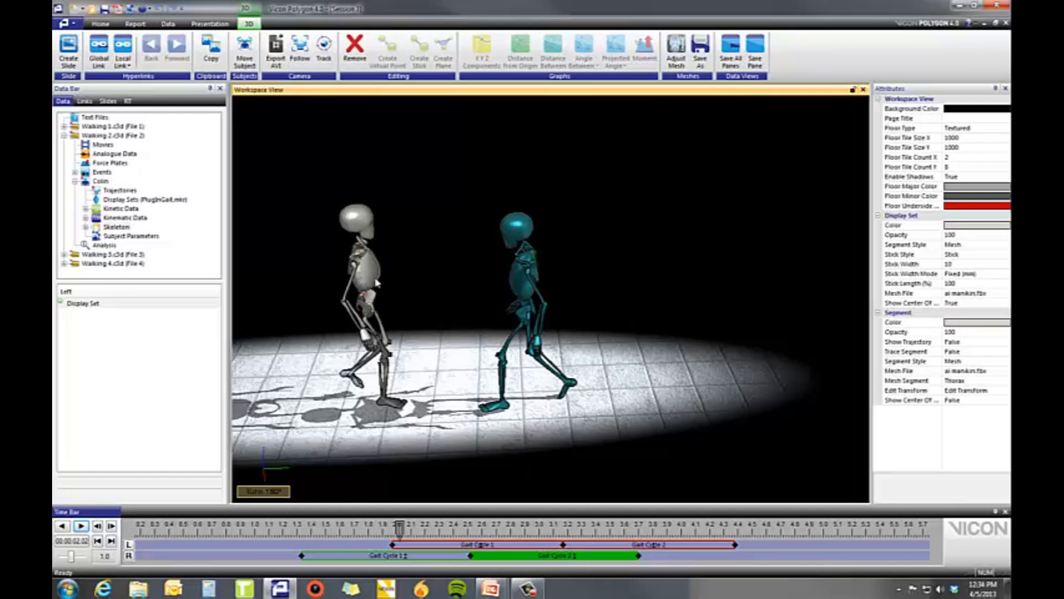
right_click(520, 289)
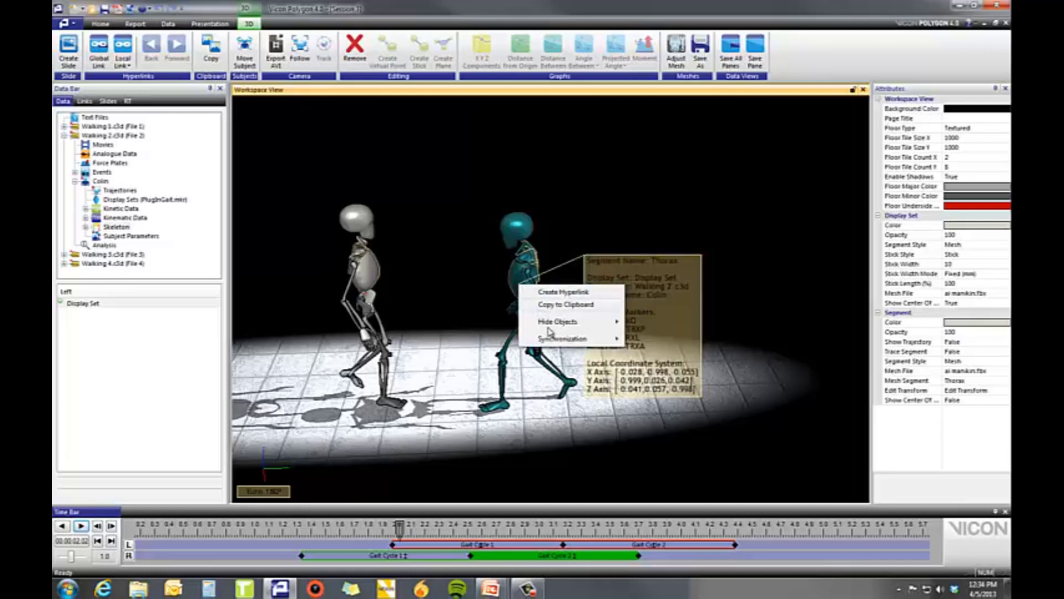
mouse_move(574, 339)
click(660, 351)
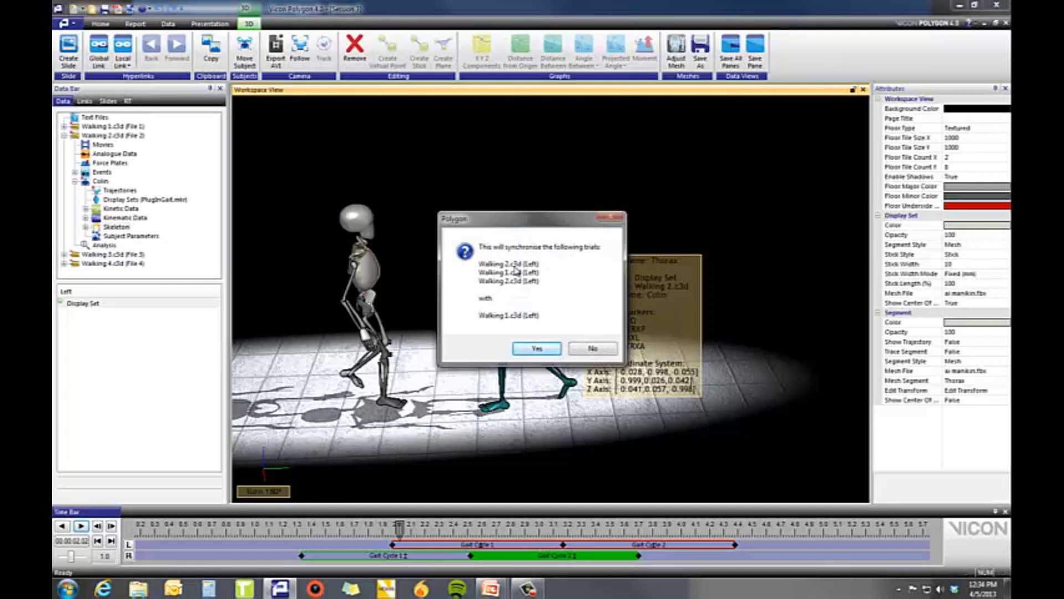
click(533, 349)
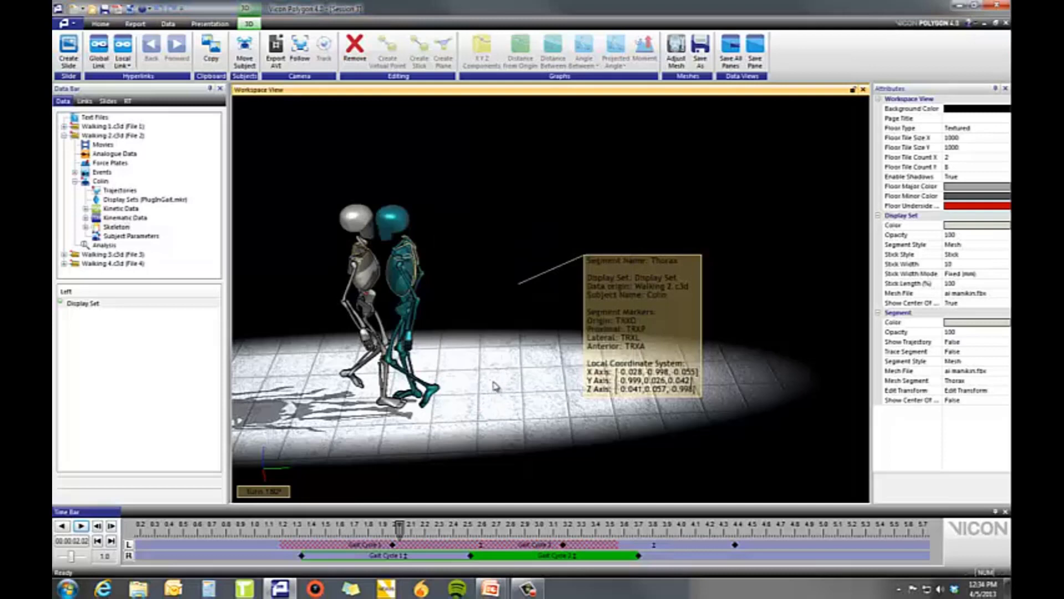
Step: Play the synchronized trials and stop playback when the two skeletons are close together near the middle of the floor
scroll(543, 380, down, 4)
right_click(549, 381)
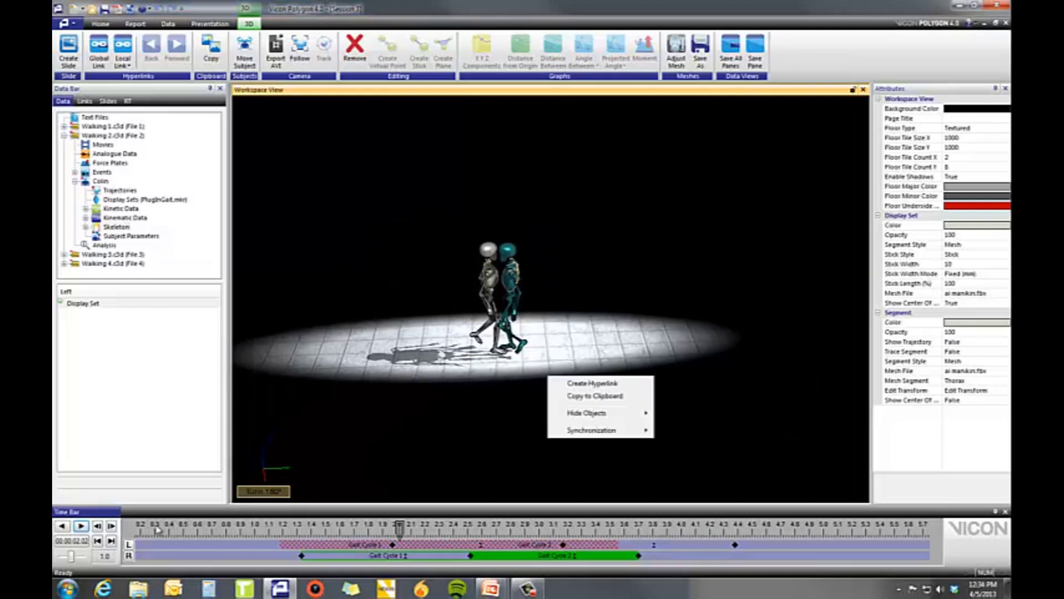
click(81, 526)
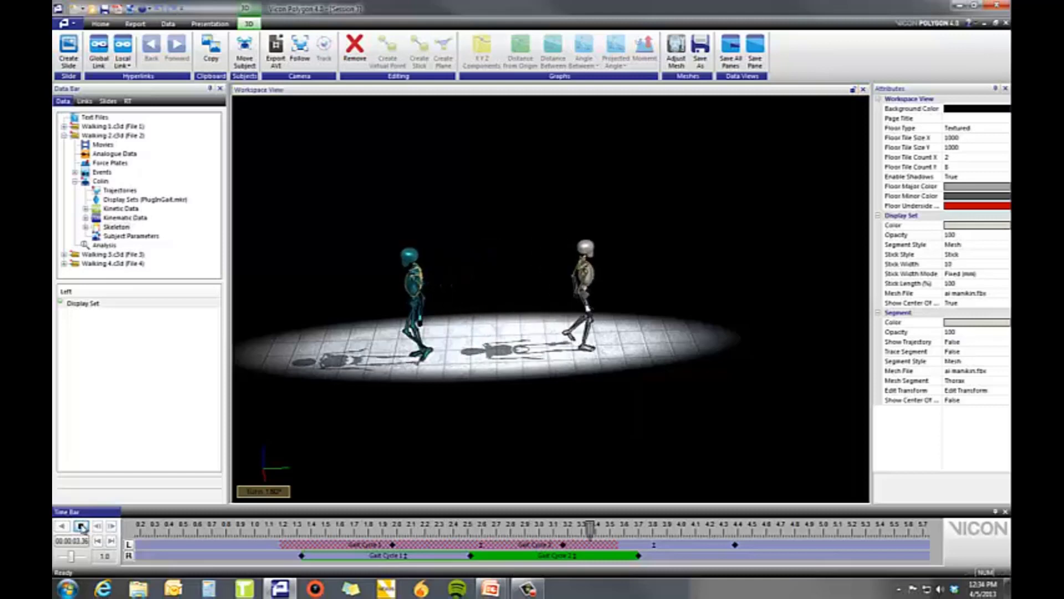
click(81, 527)
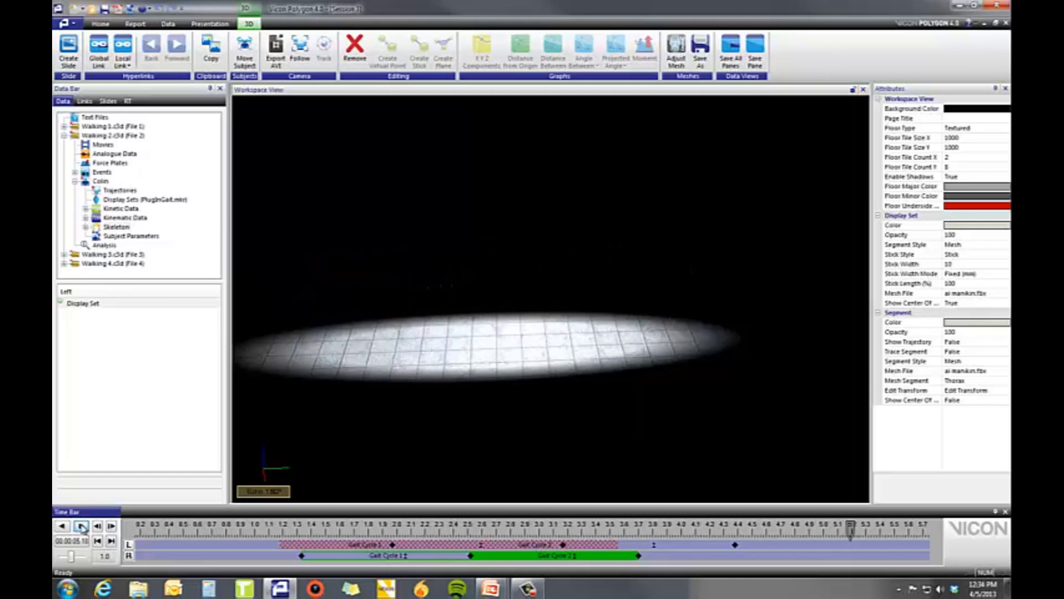
click(81, 526)
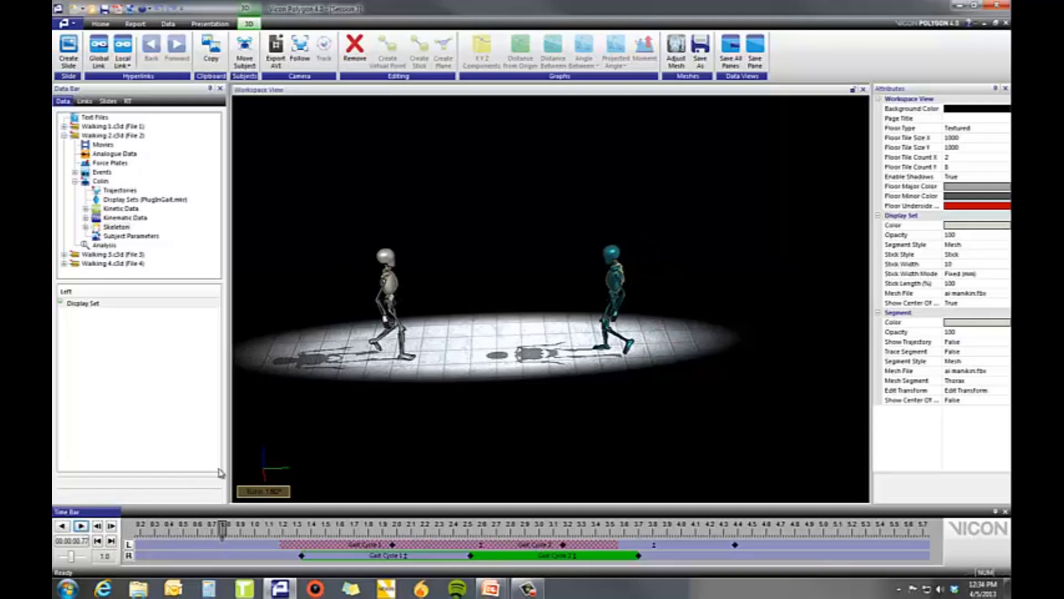
click(82, 526)
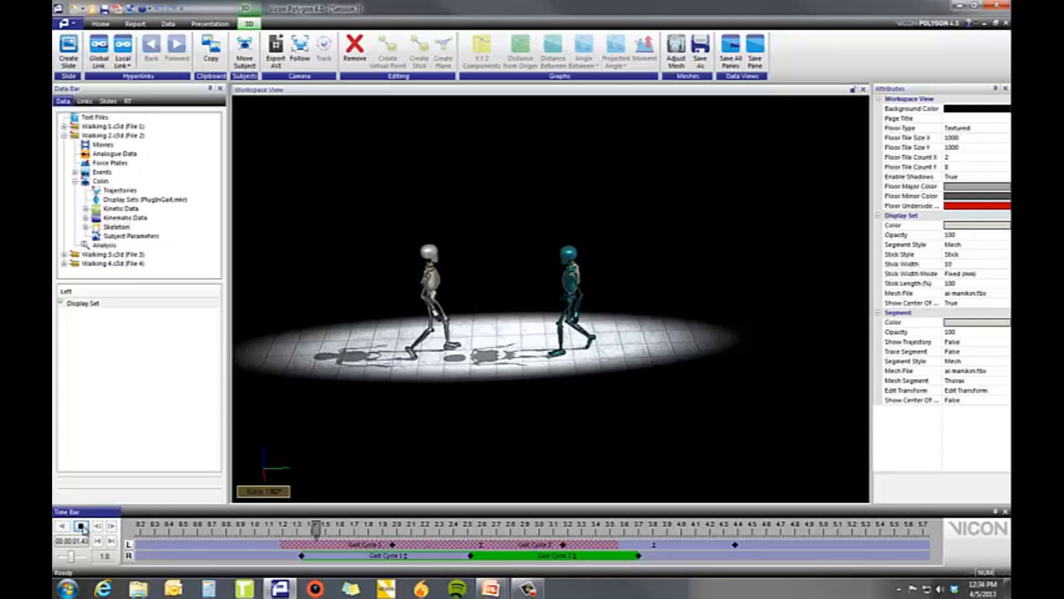
click(81, 527)
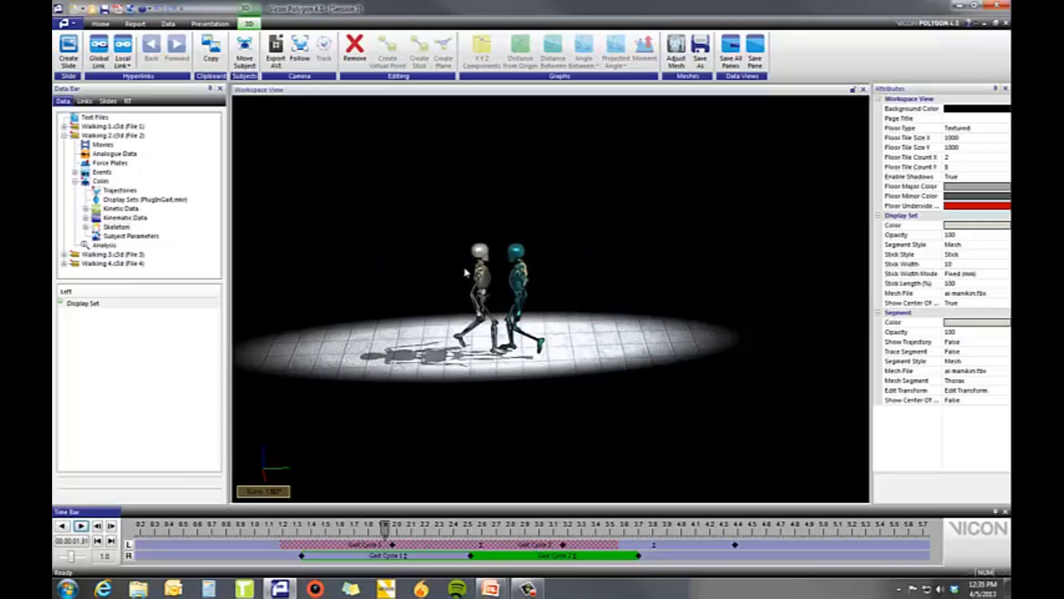
Step: Rotate the teal skeleton about its vertical axis with Move Subject so it faces the same direction as the grey one
click(516, 286)
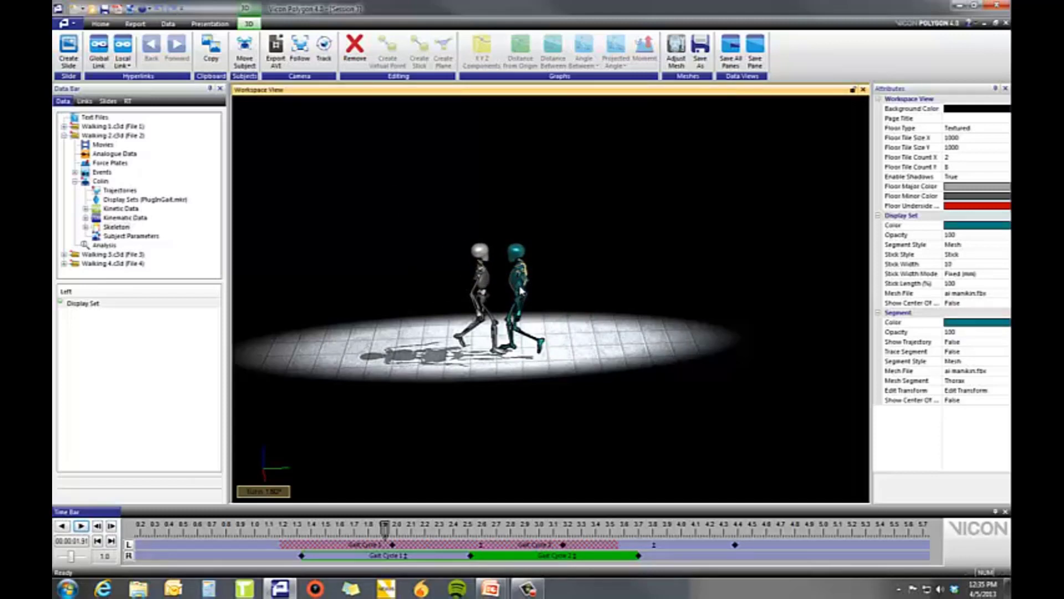
mouse_move(520, 288)
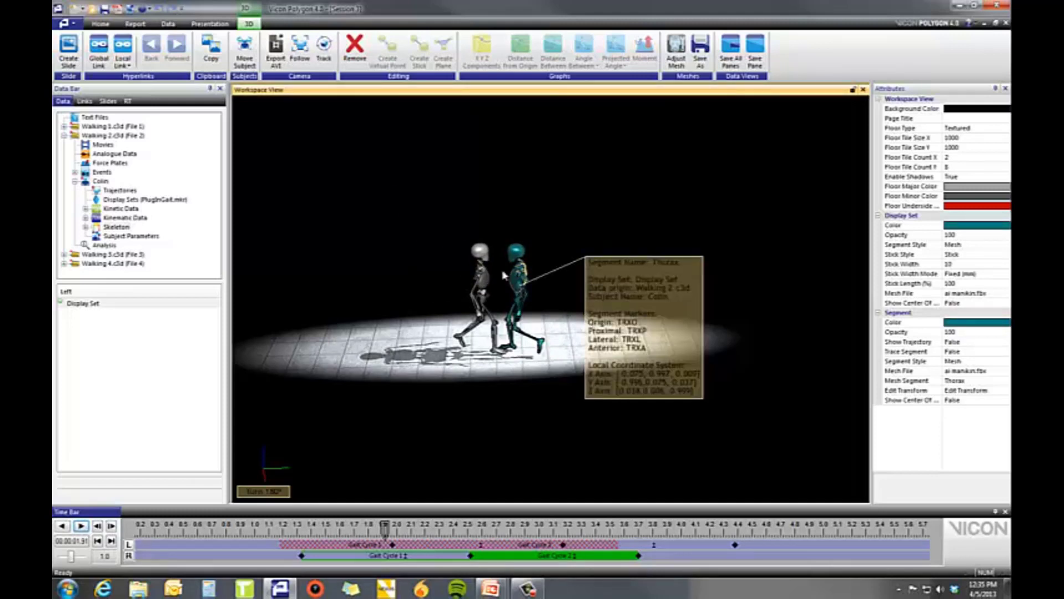
click(244, 53)
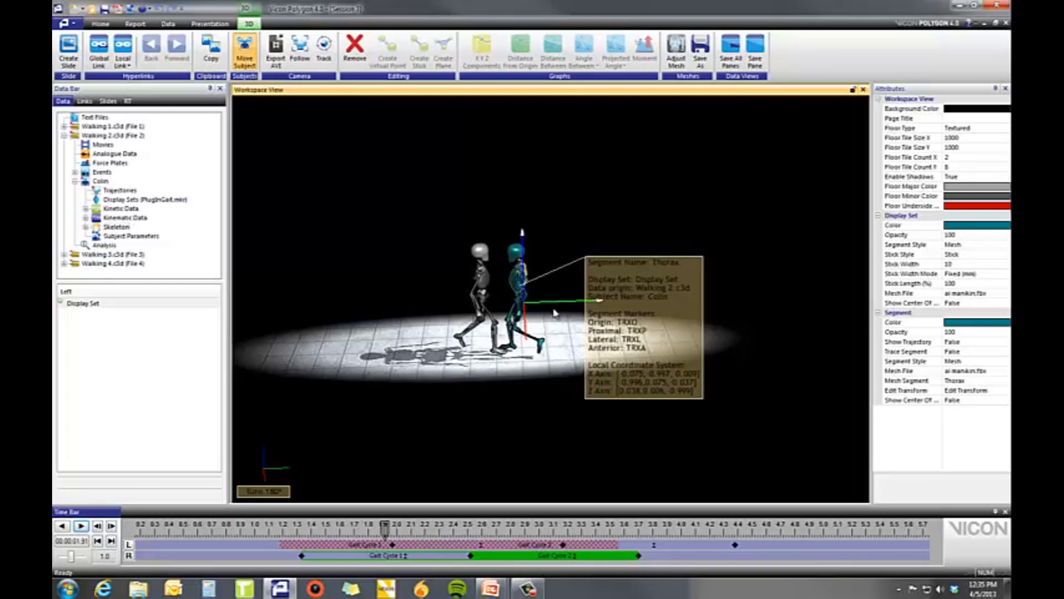
scroll(535, 289, up, 5)
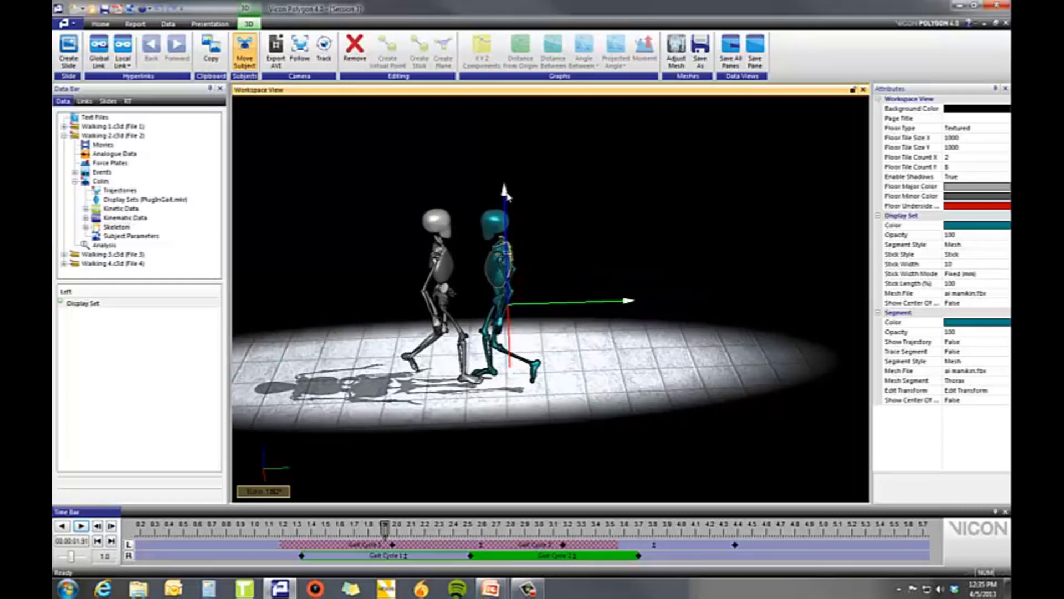
click(542, 308)
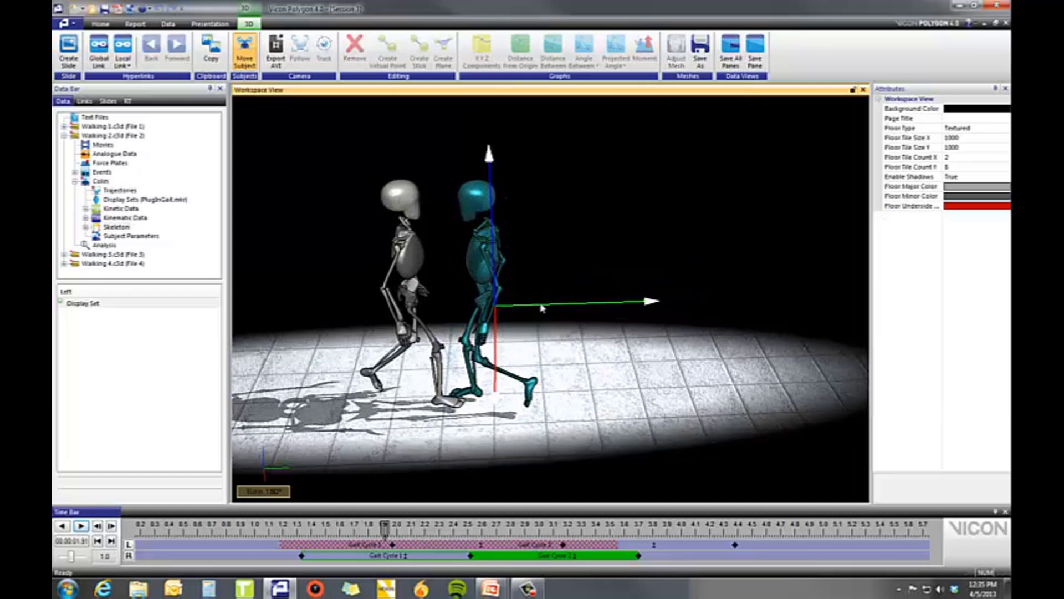
click(479, 257)
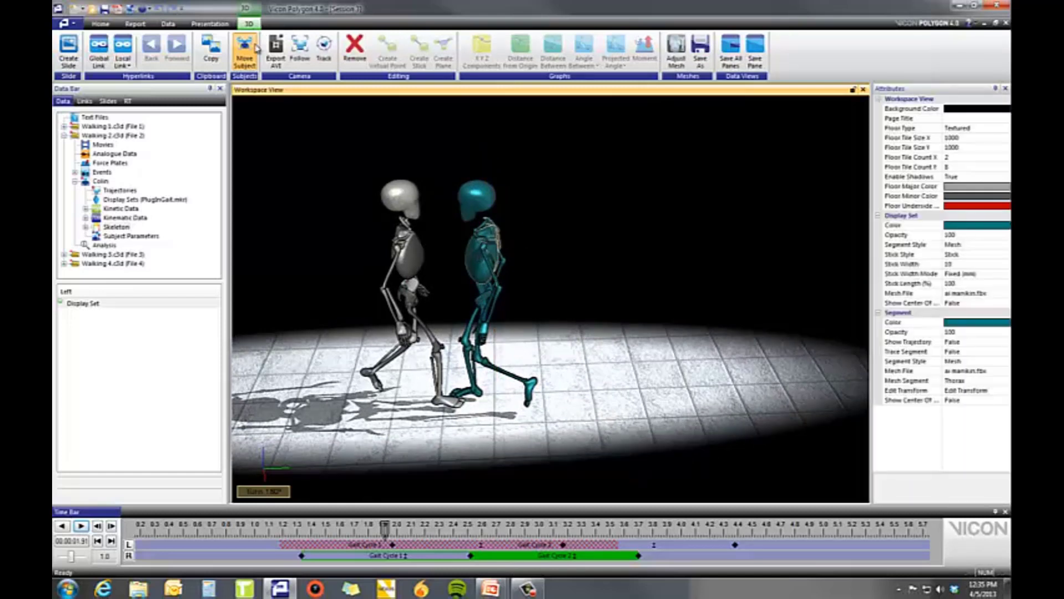
click(480, 270)
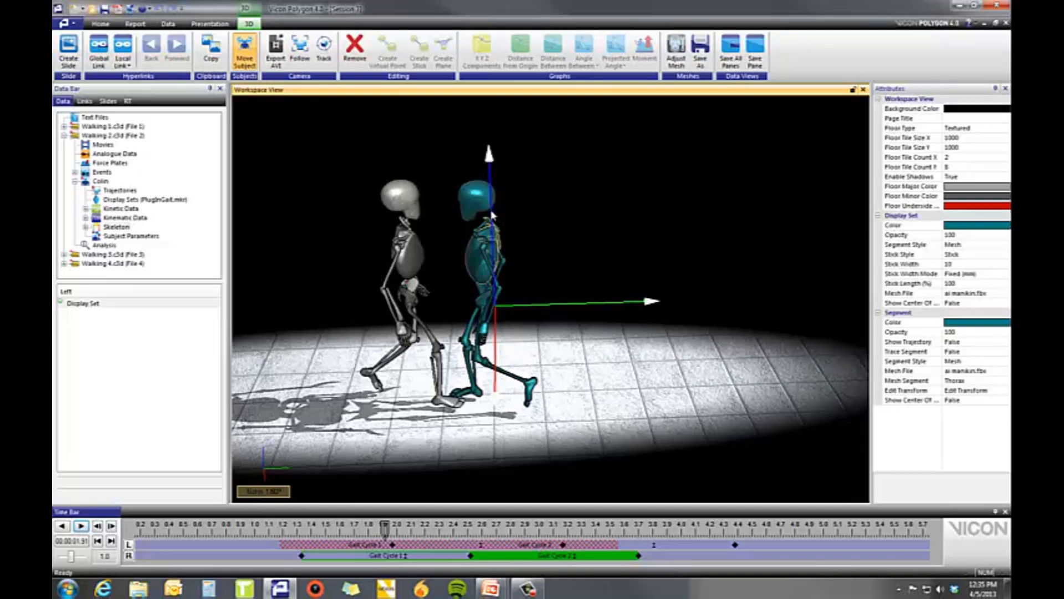
click(492, 270)
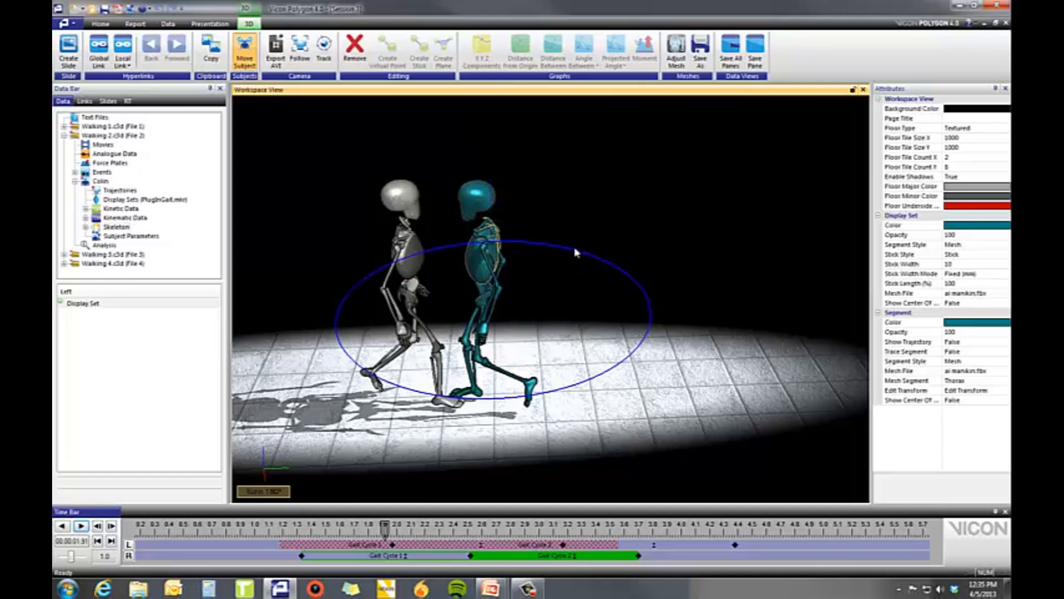
drag(577, 253, 157, 347)
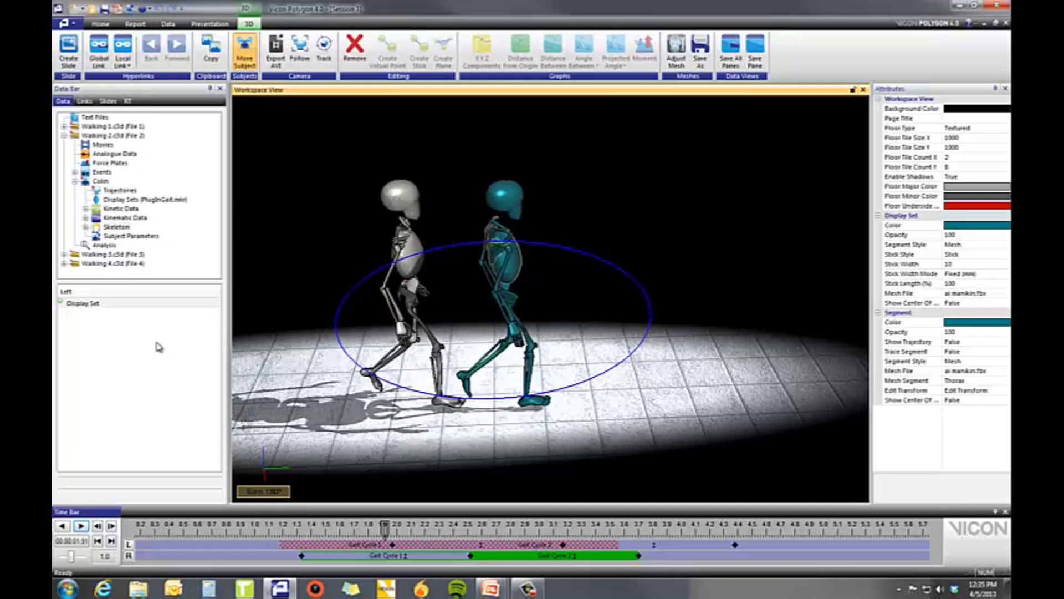
Step: Shift the teal skeleton with Move Subject so it stands beside the grey skeleton, level with it along the walking direction
click(527, 246)
click(513, 270)
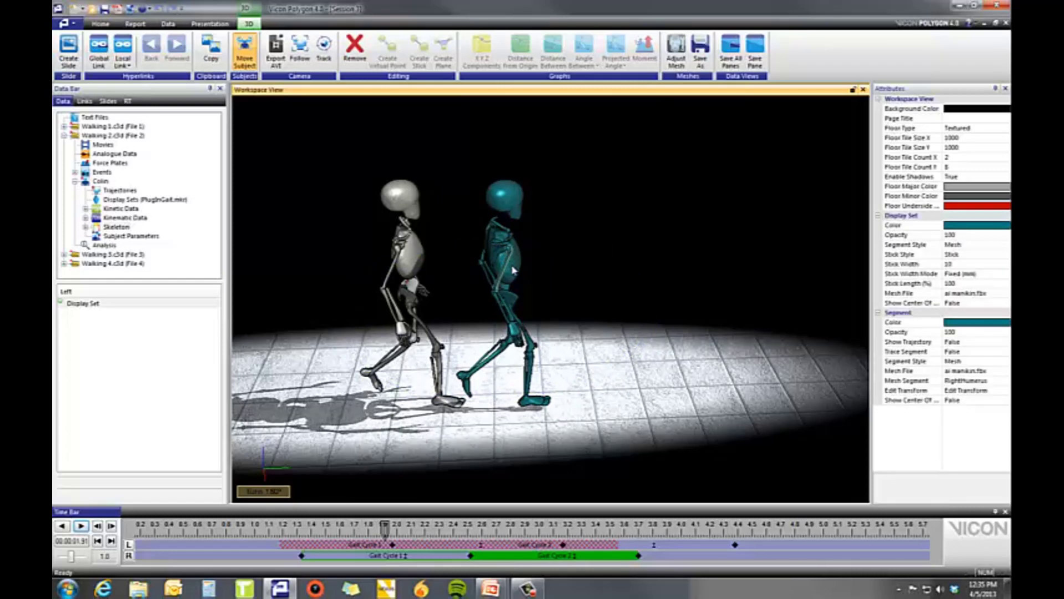
click(513, 270)
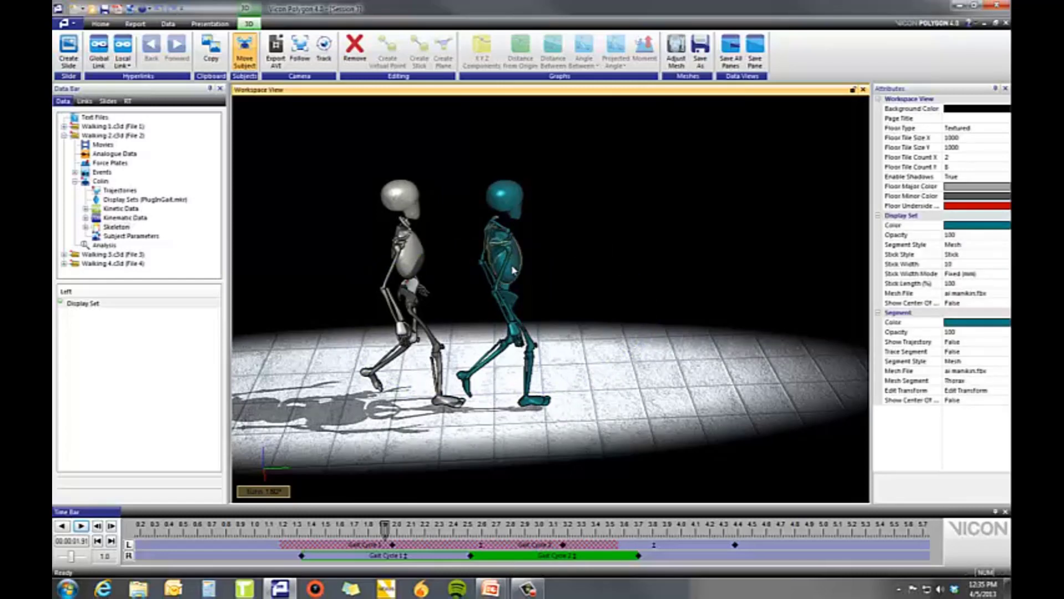
click(242, 58)
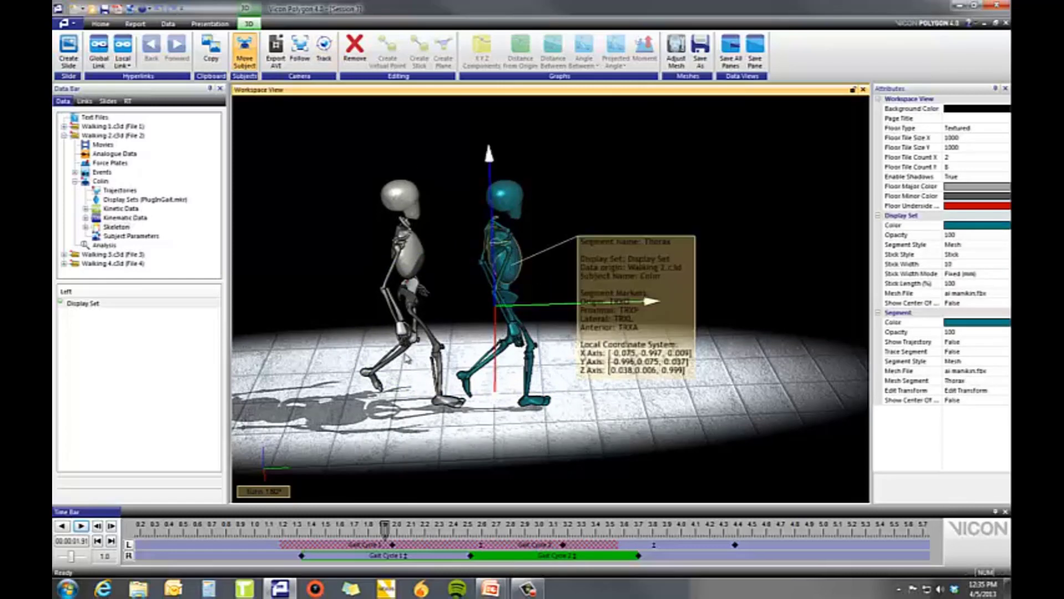
drag(513, 372, 583, 324)
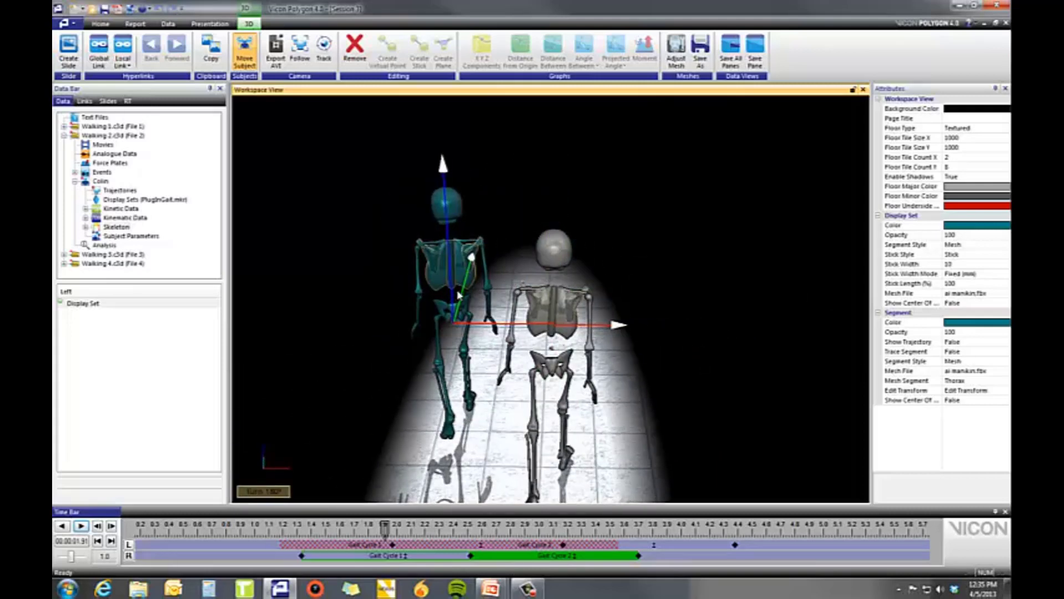
drag(464, 300, 460, 339)
mouse_move(462, 338)
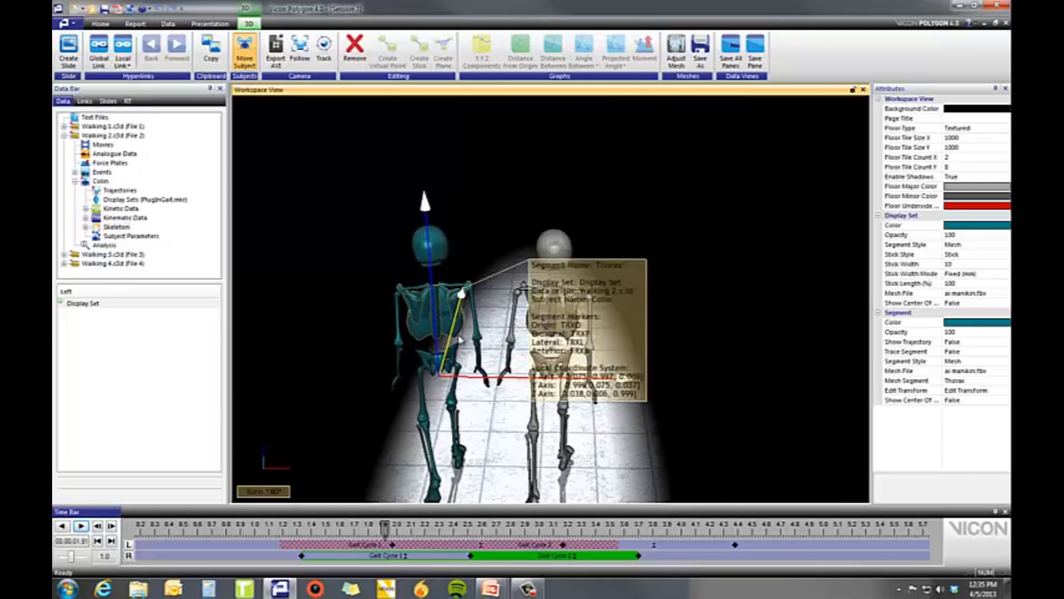
click(708, 357)
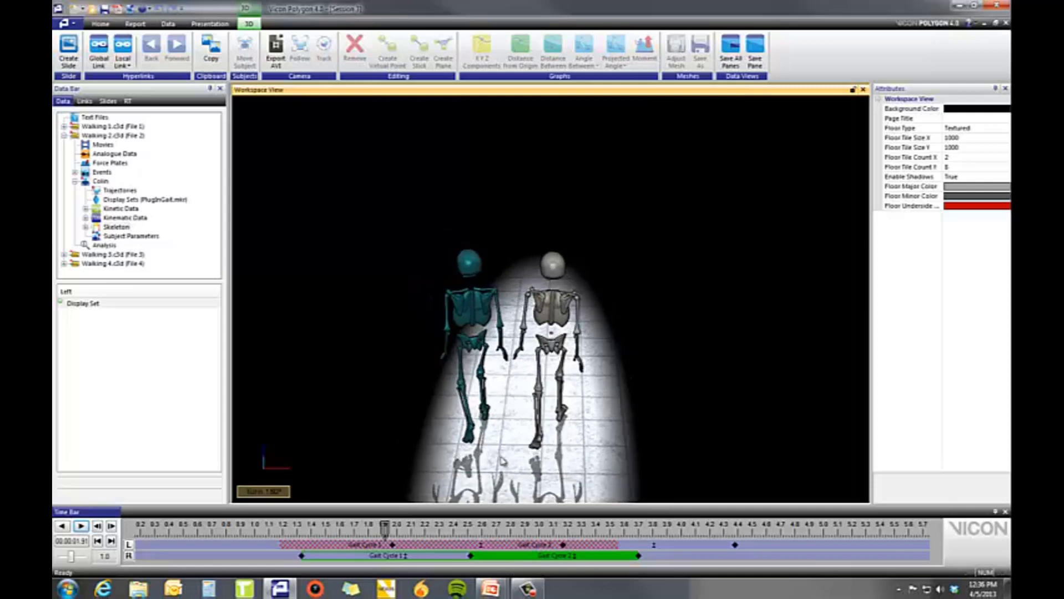
Step: Play the synchronized trials from behind the skeletons and stop playback when both are back near the middle of the floor
middle_drag(522, 455, 534, 386)
right_click(533, 383)
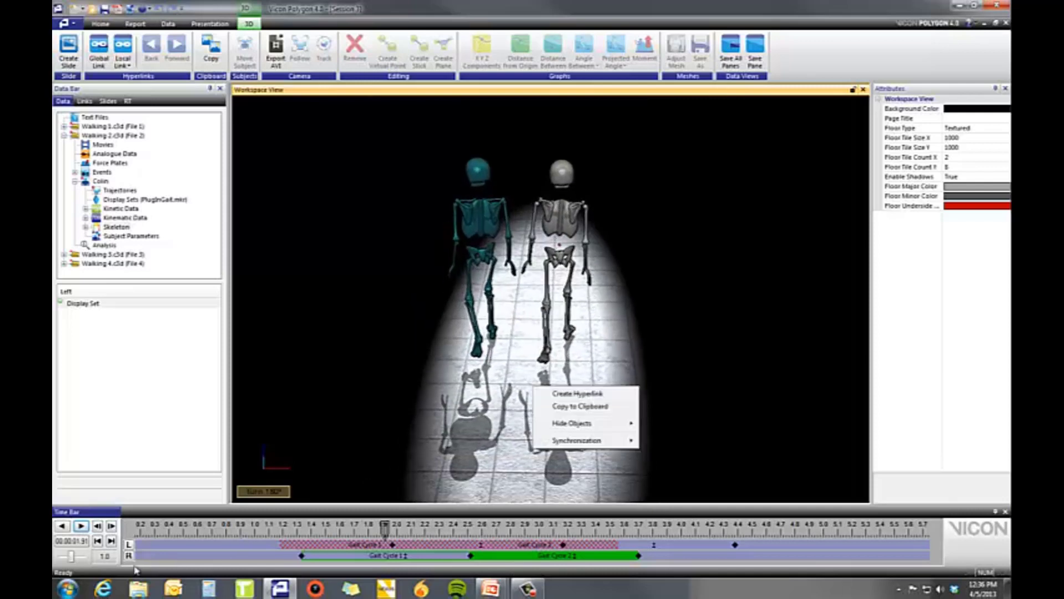
click(81, 526)
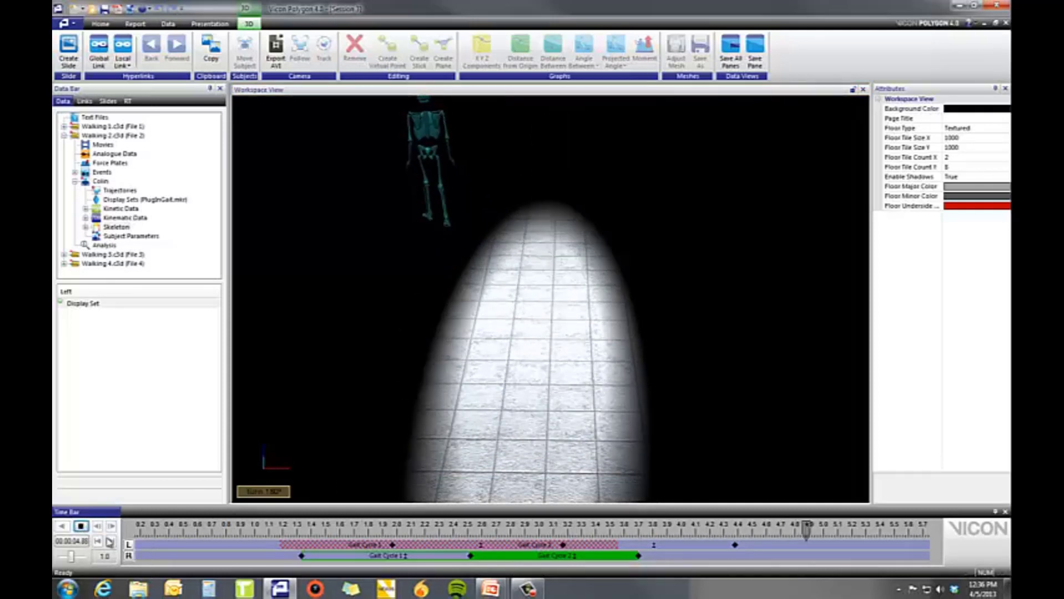
click(81, 526)
Step: Rotate the teal skeleton slightly about its vertical axis with Move Subject so its walking path runs parallel to the grey one's
click(481, 239)
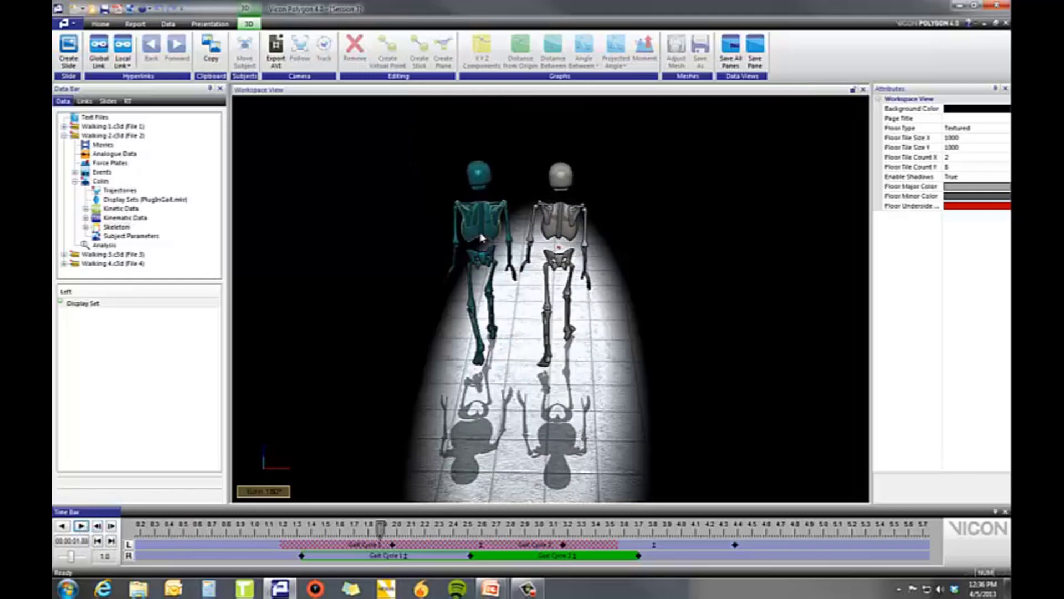
click(244, 60)
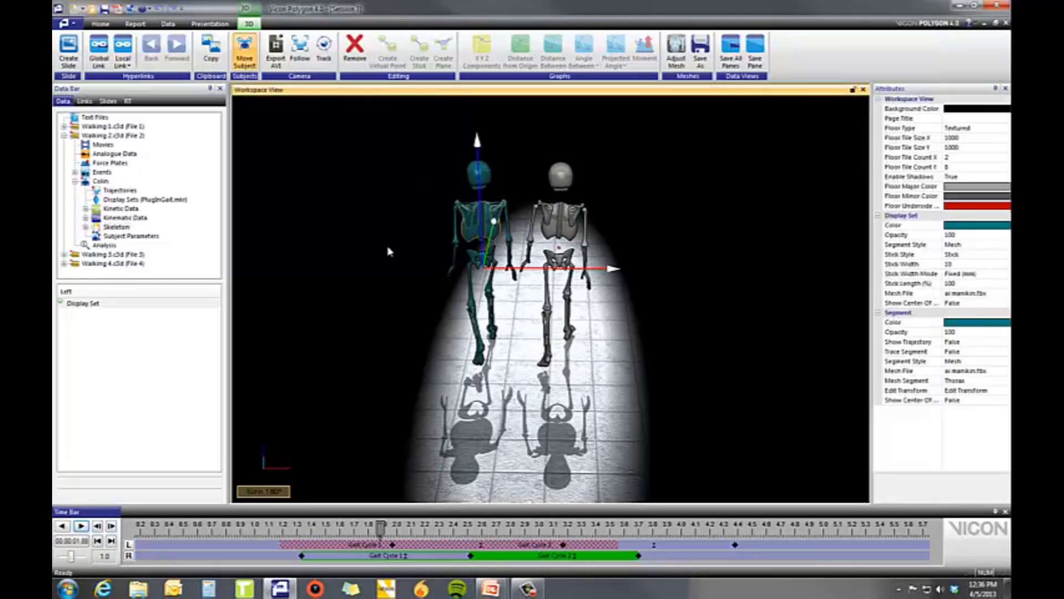
click(504, 270)
click(485, 235)
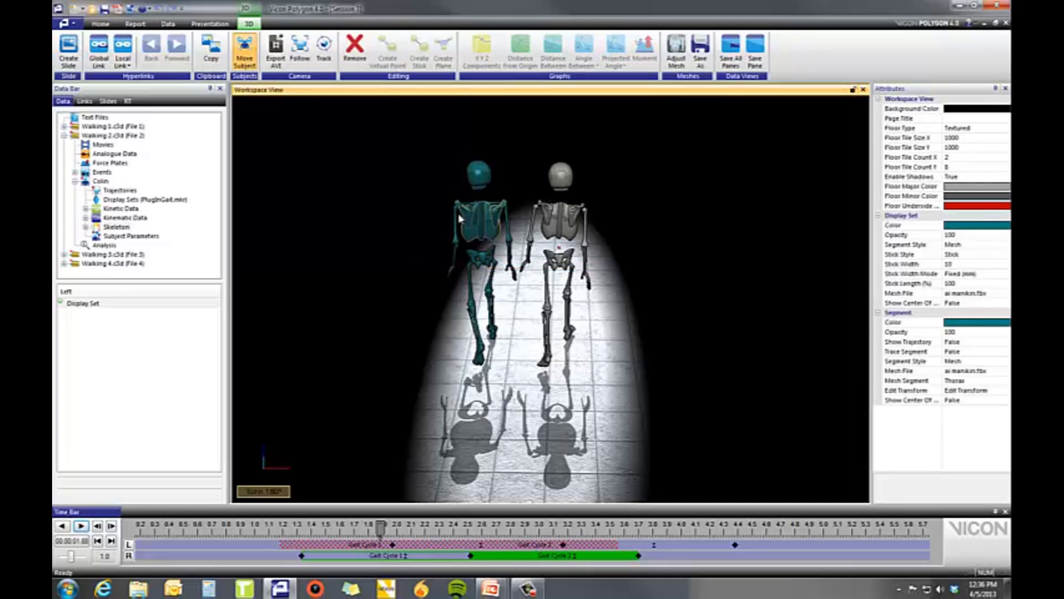
click(248, 66)
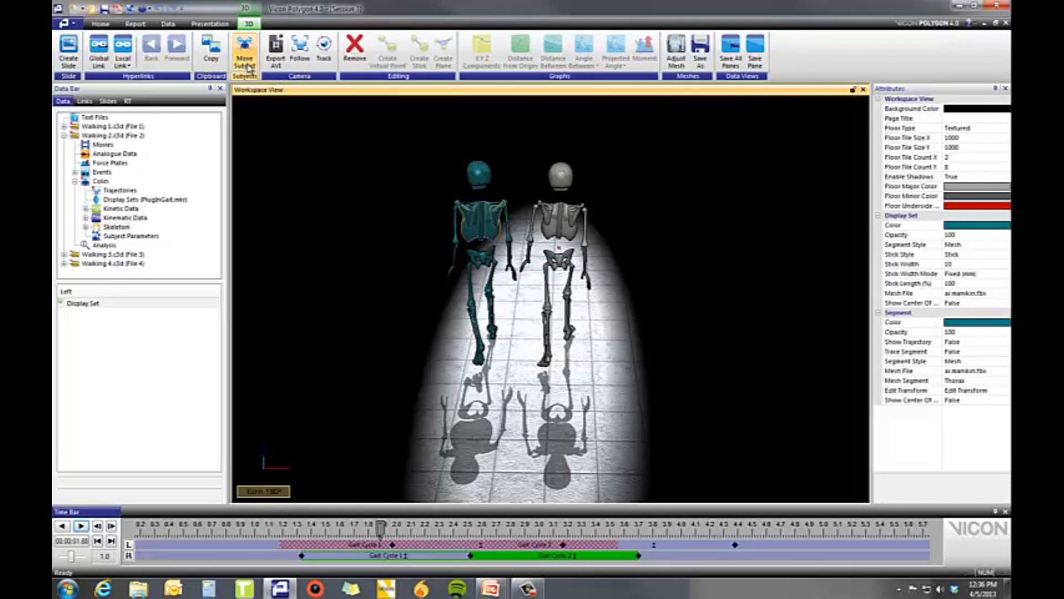
click(248, 68)
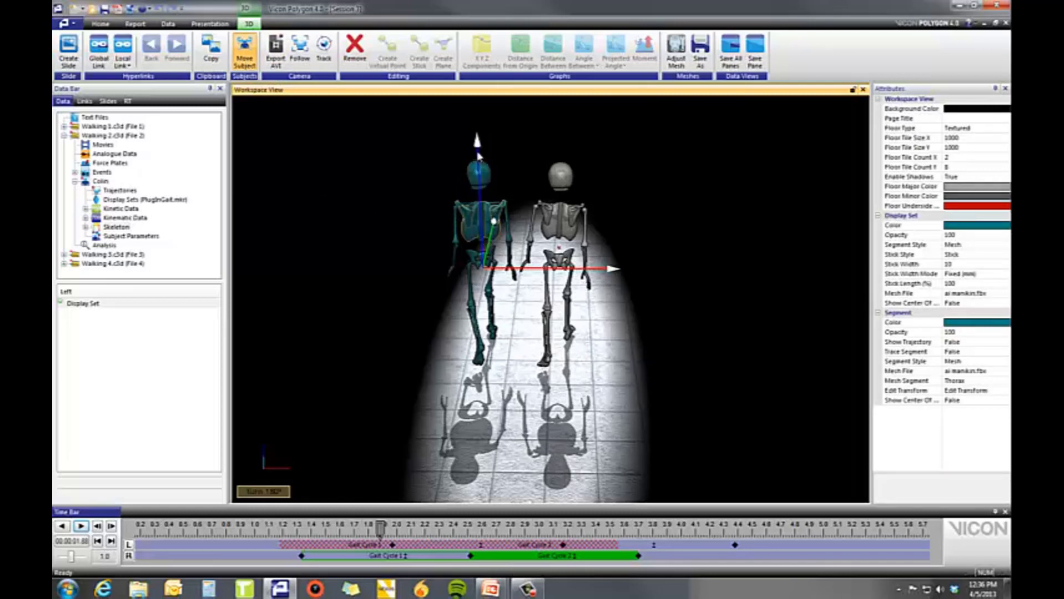
click(477, 153)
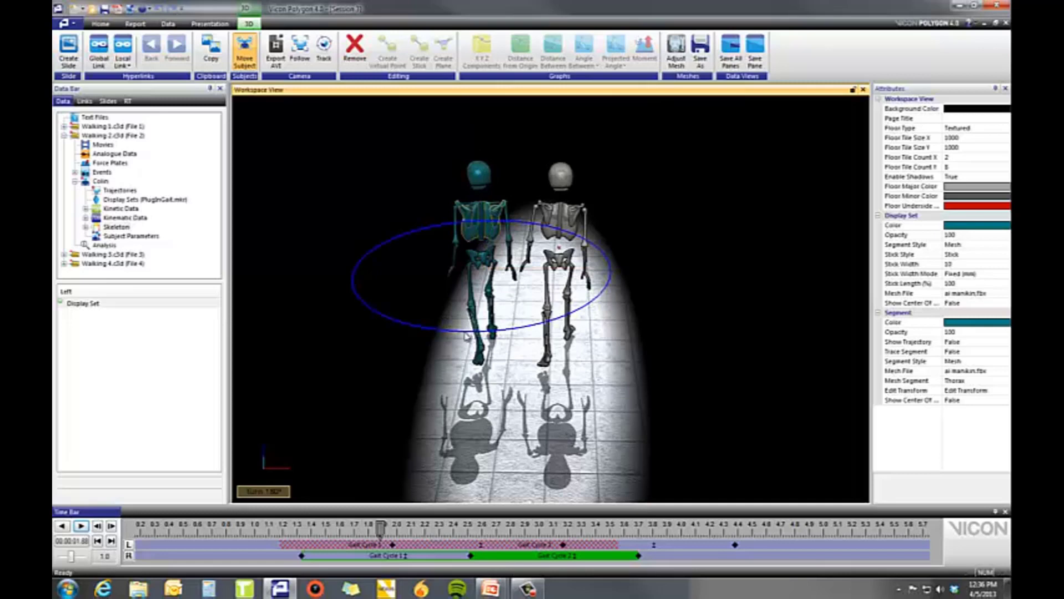
drag(465, 333, 451, 335)
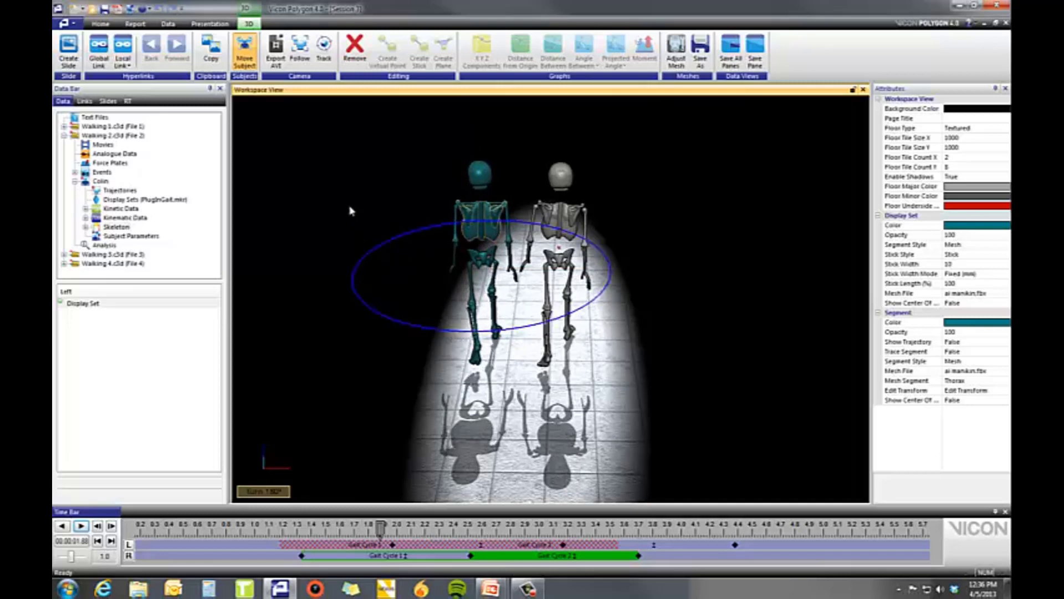
click(248, 56)
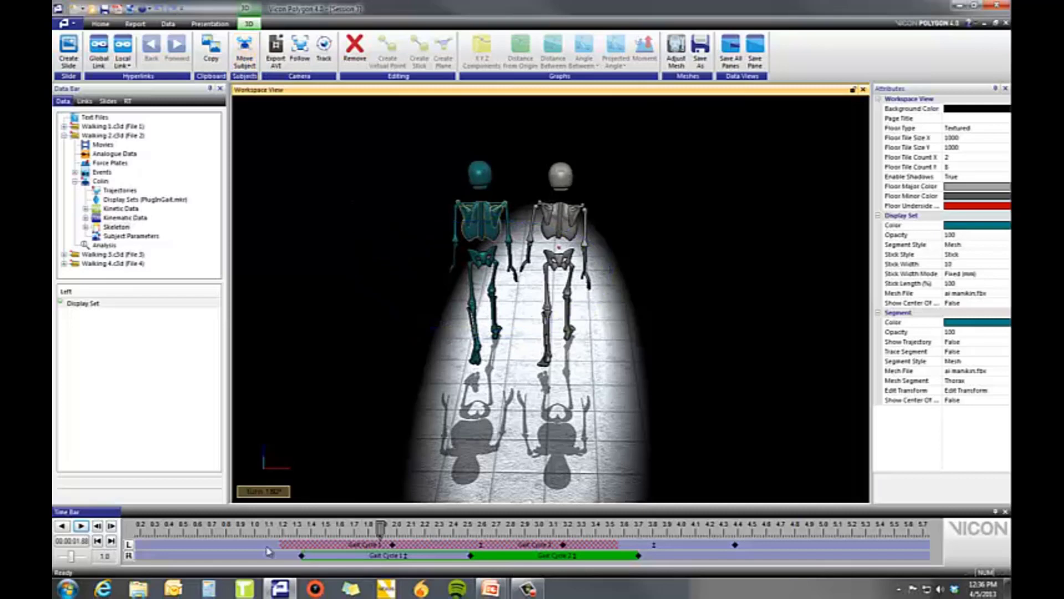
Step: Play the synchronized trials to compare the two skeletons, and switch to the PowerPoint slide show on the Multimedia Pane slide
click(81, 526)
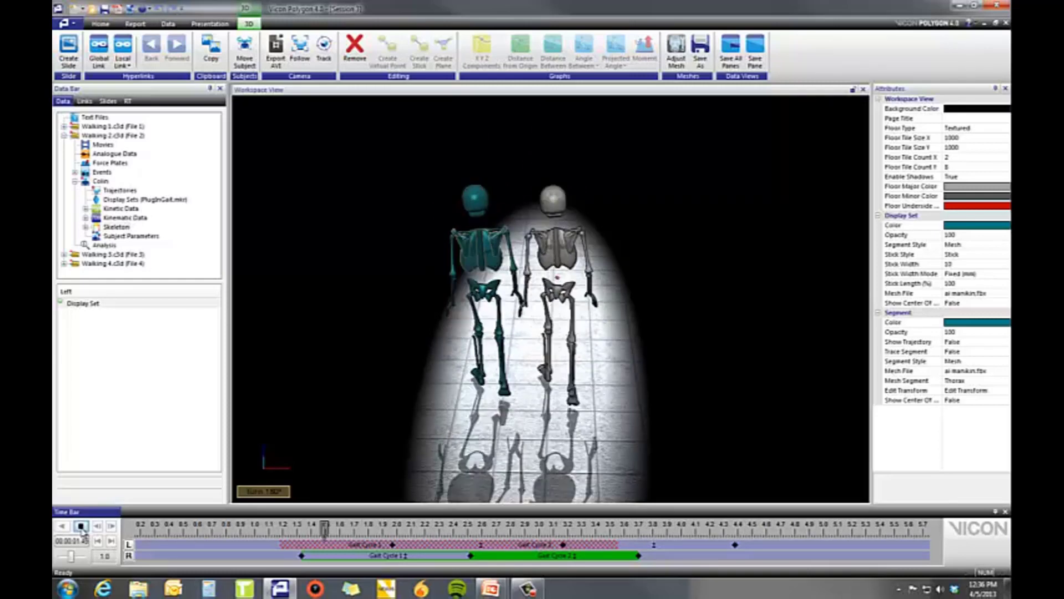
drag(672, 432, 448, 452)
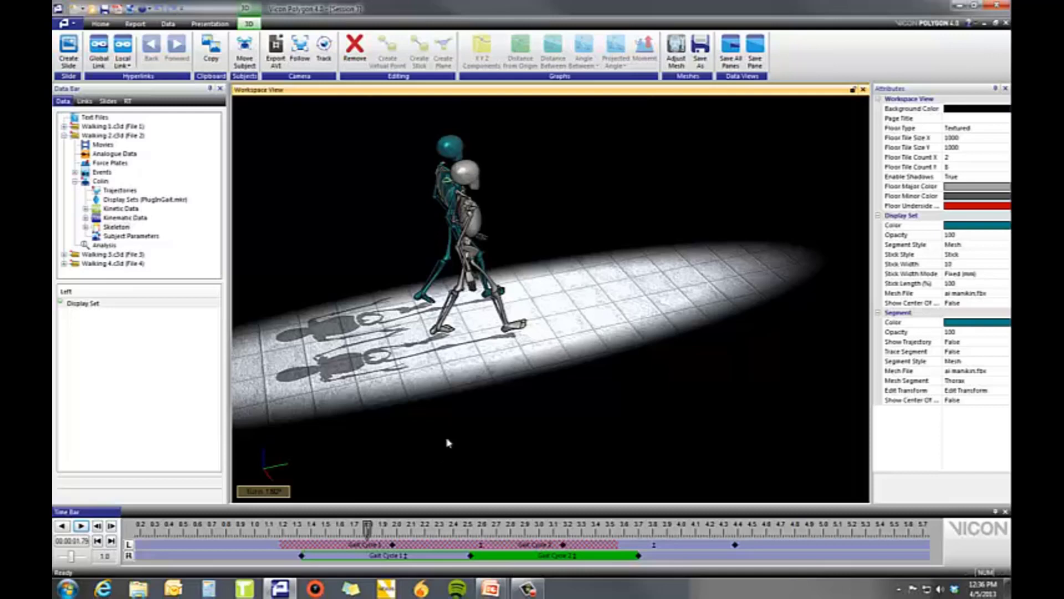
mouse_move(493, 586)
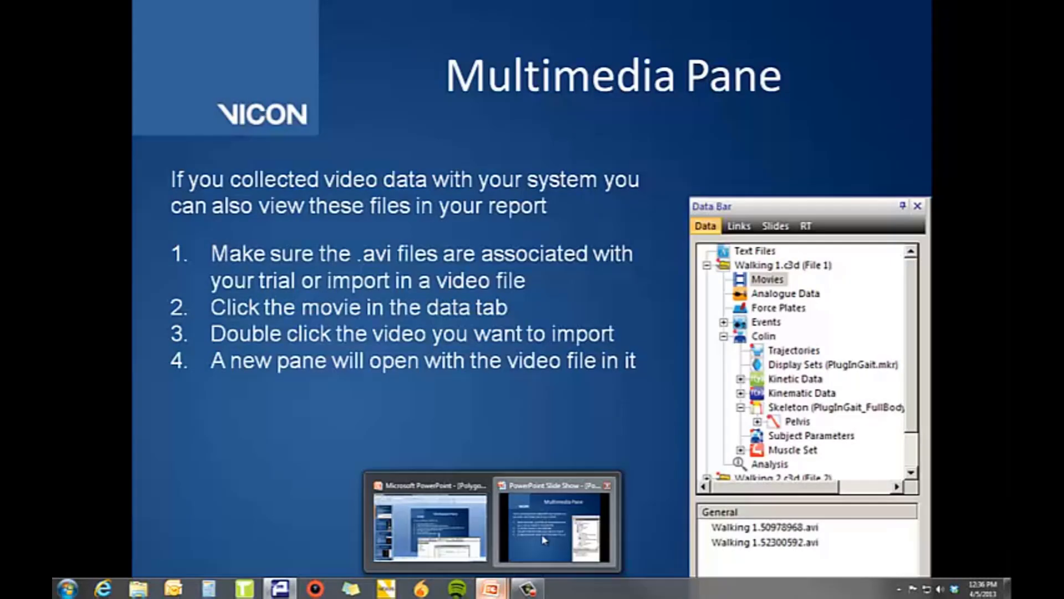
click(545, 537)
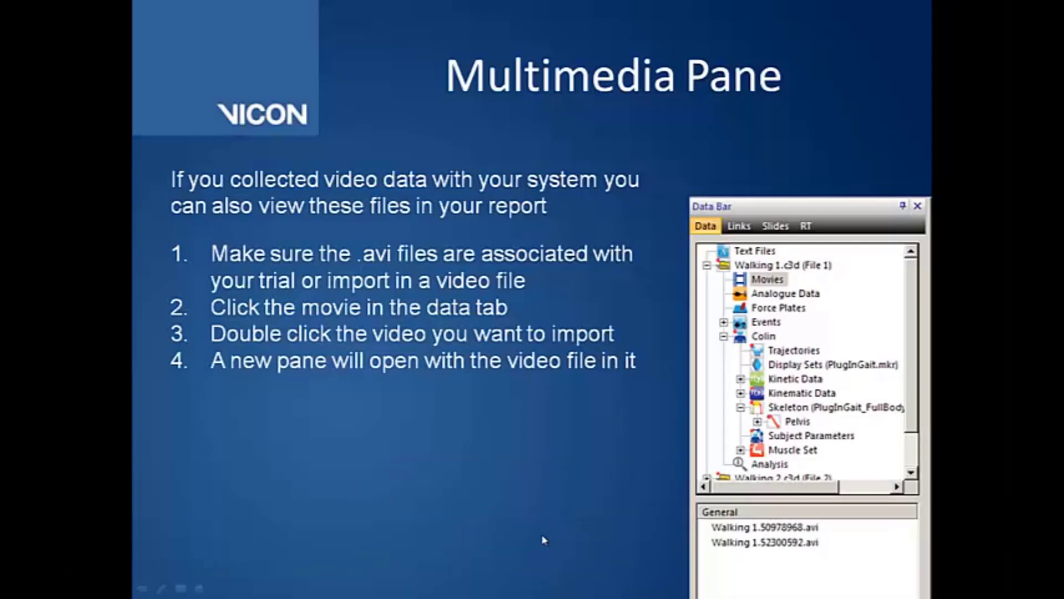